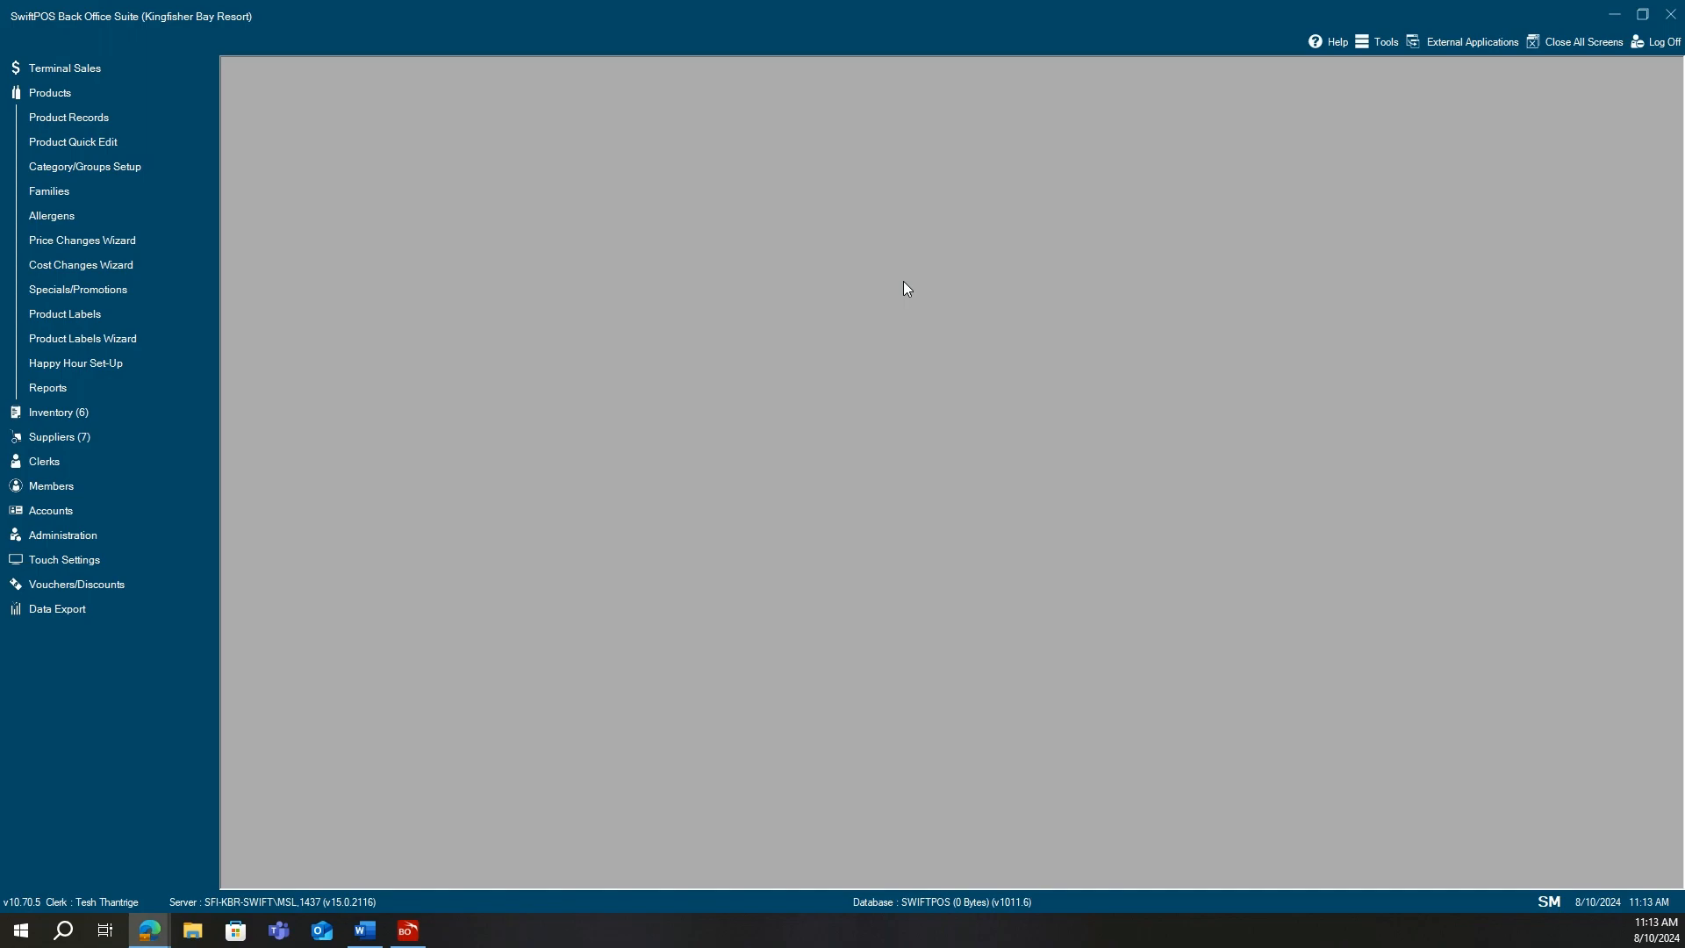
Go to Products > Product Records and expand the Touch Settings menu in the sidebar.
click(146, 126)
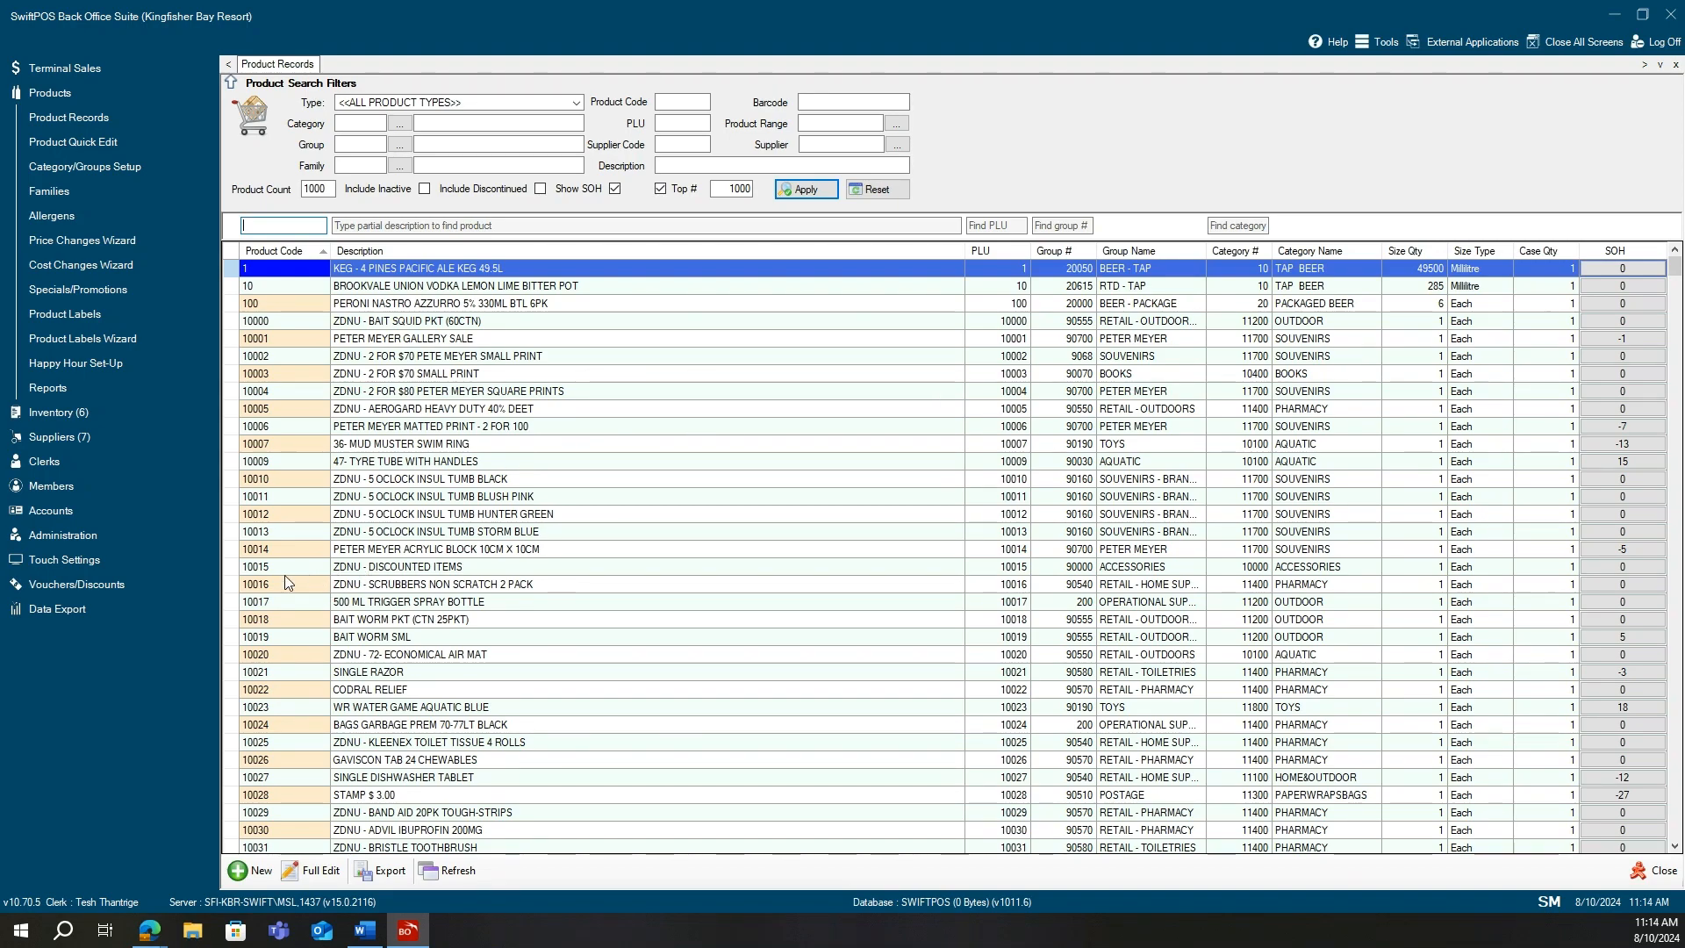
click(140, 558)
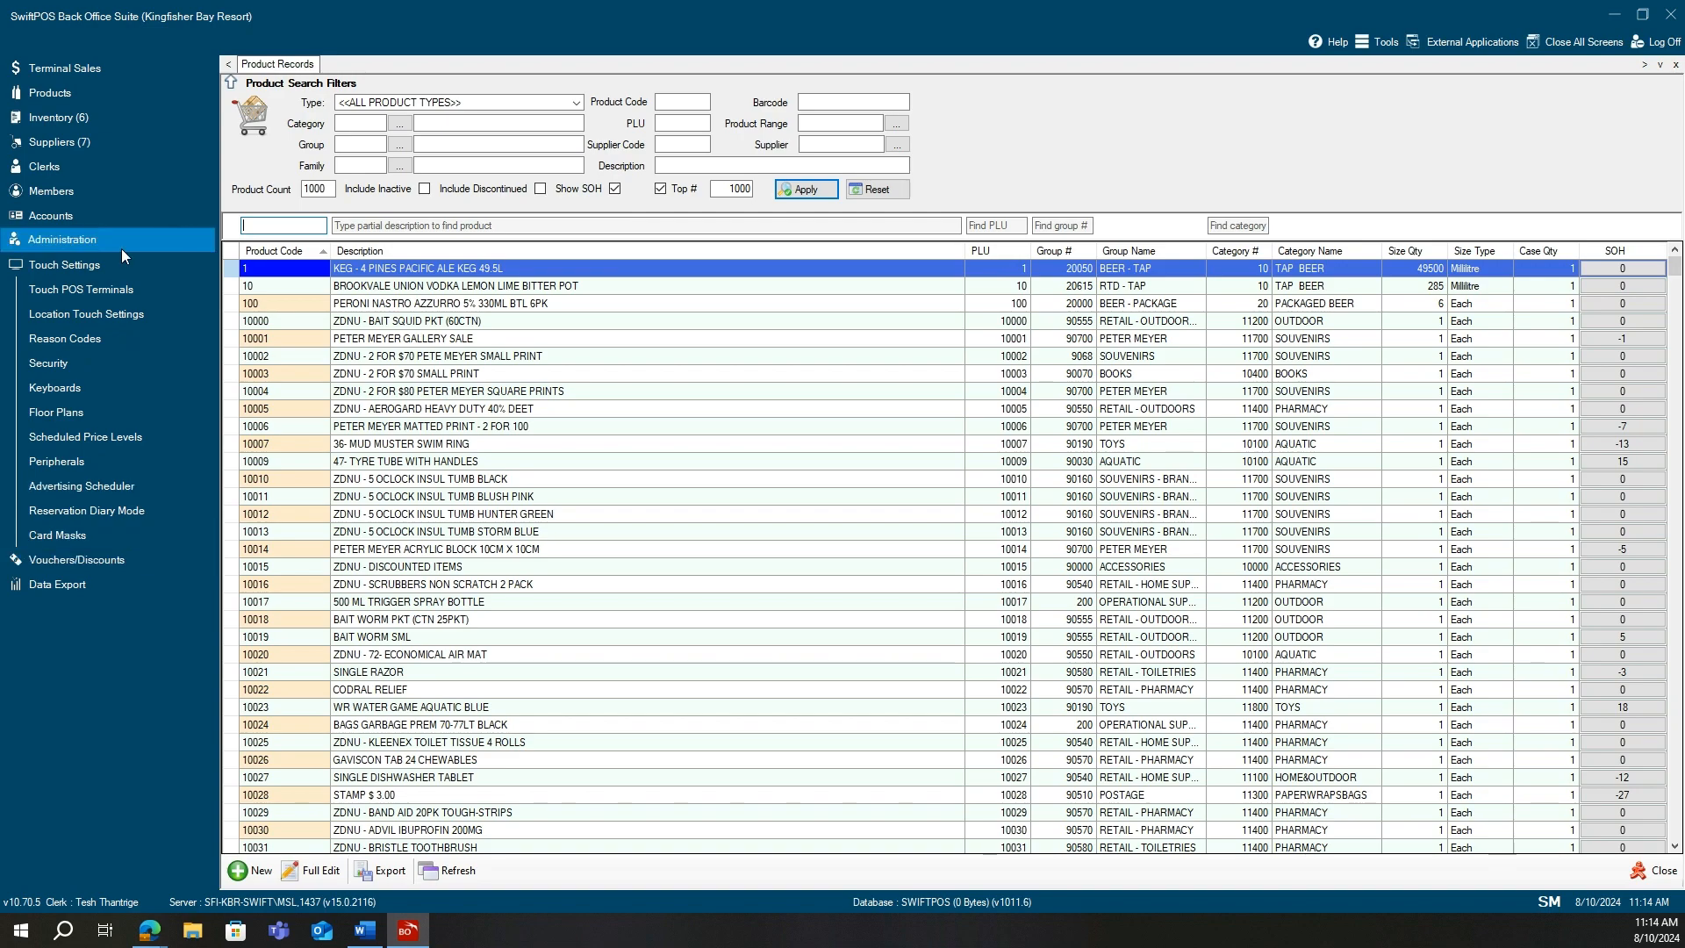
Go to the Keyboards editor and bring up the list of saved touch keyboards.
click(99, 386)
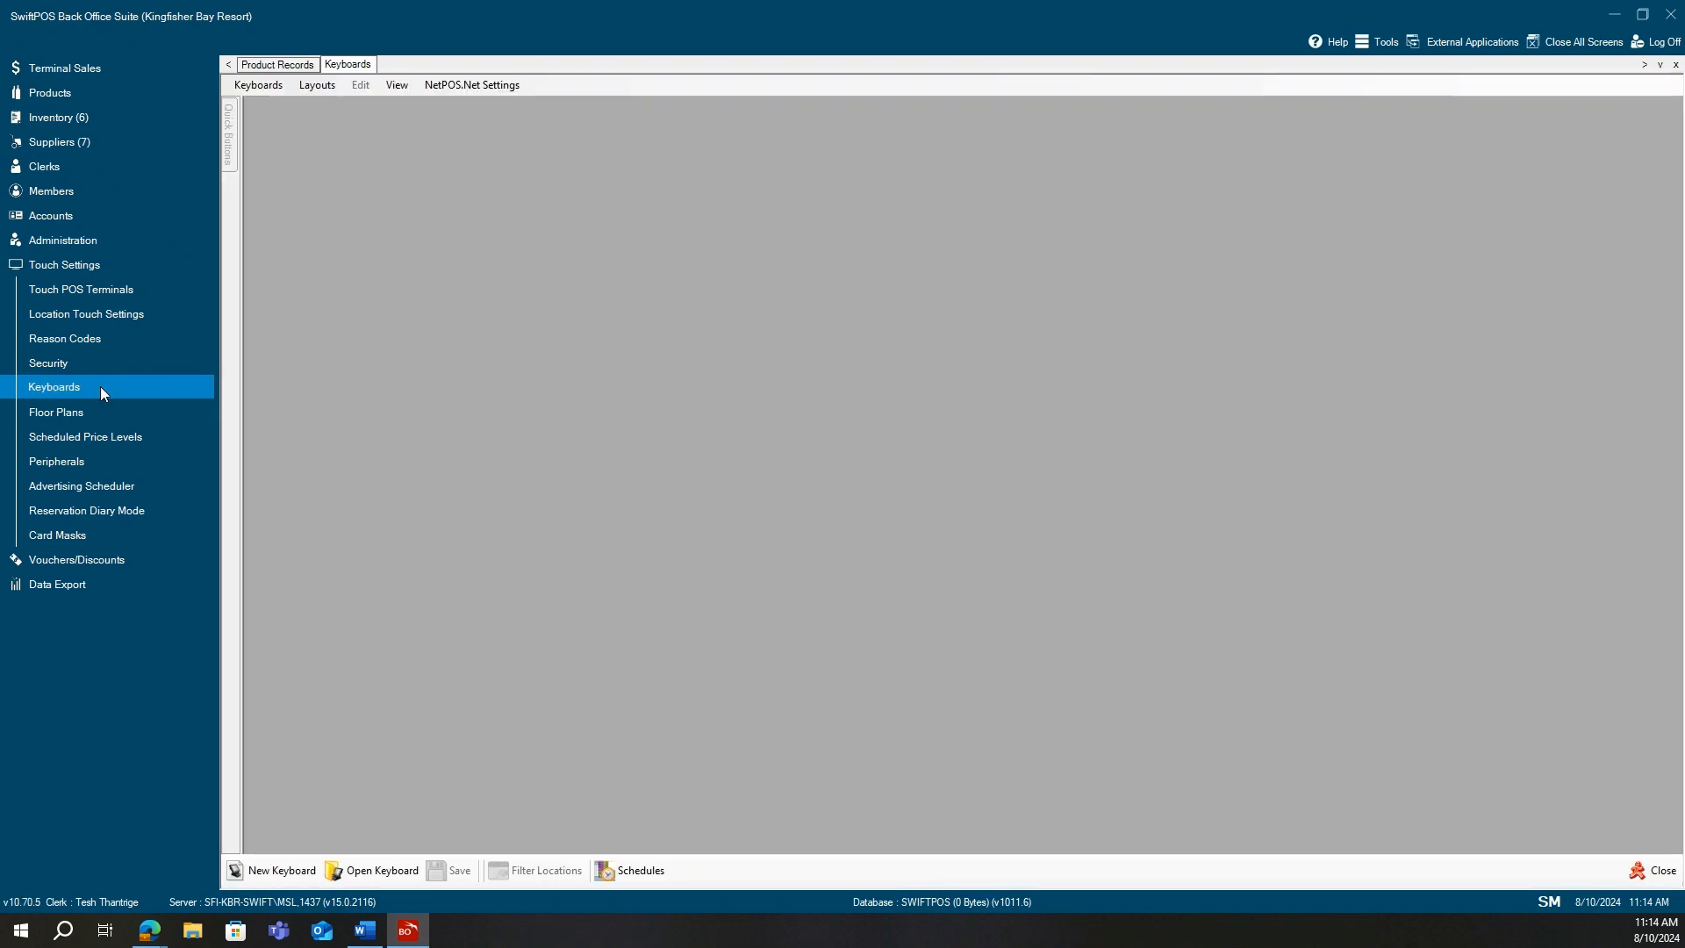
click(384, 872)
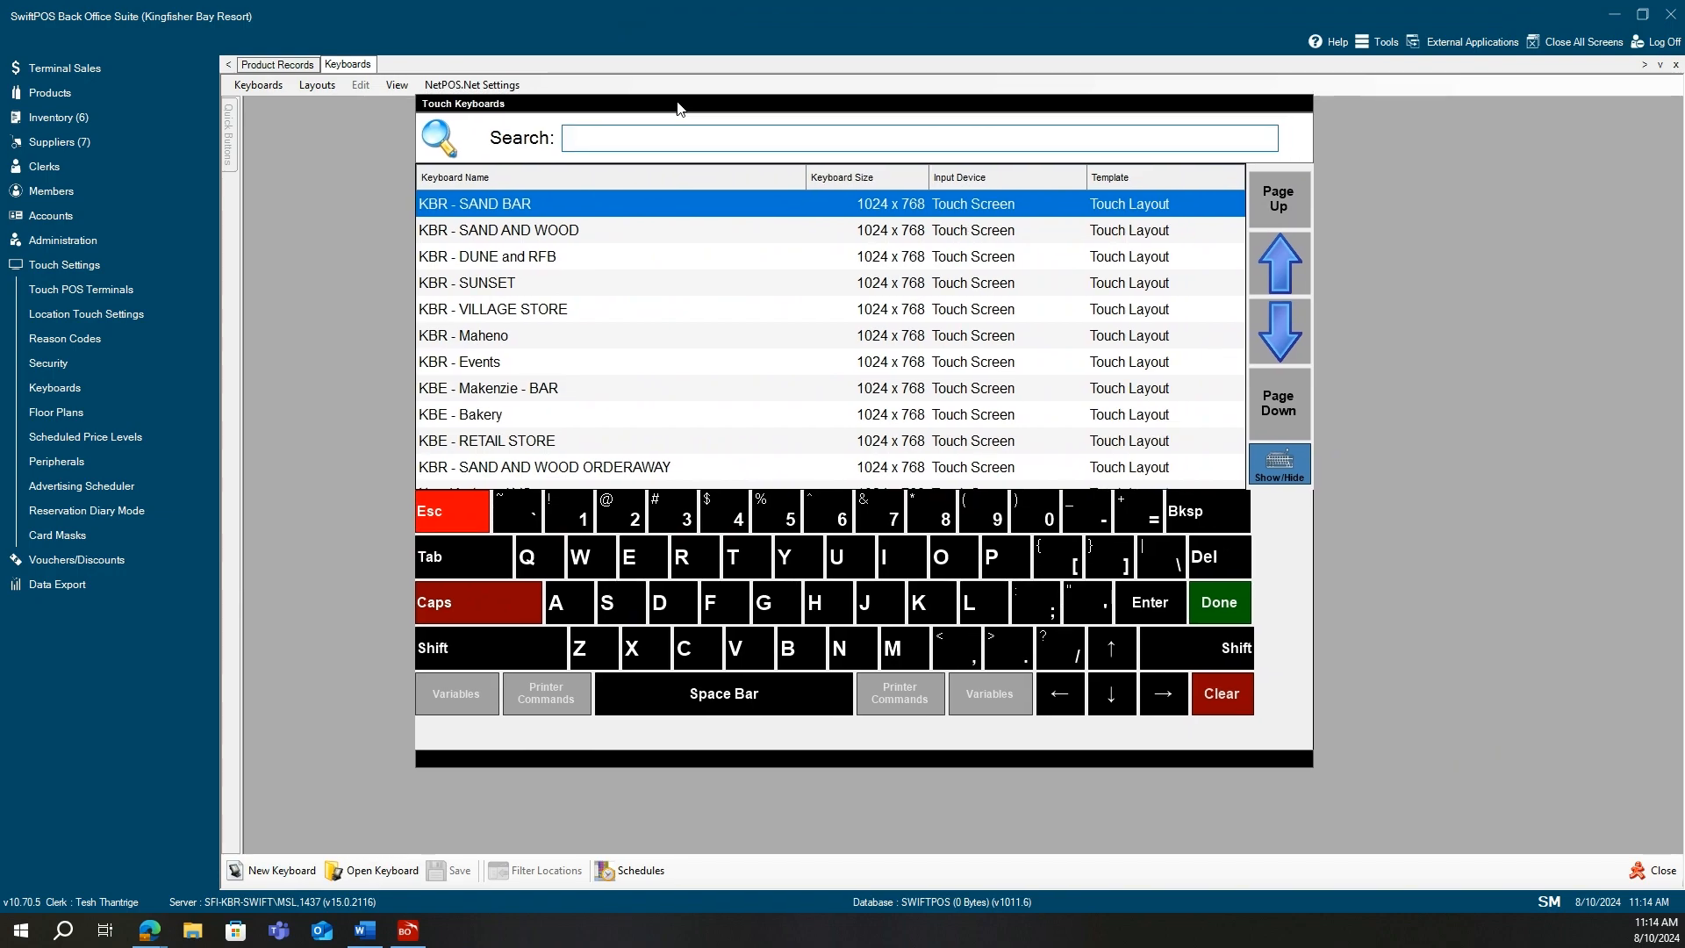
Load KBR - SAND BAR's 247 KBR SB COCKTAILS layout via 293 BAR MAIN, enabling EFT POS shared keys.
double_click(623, 214)
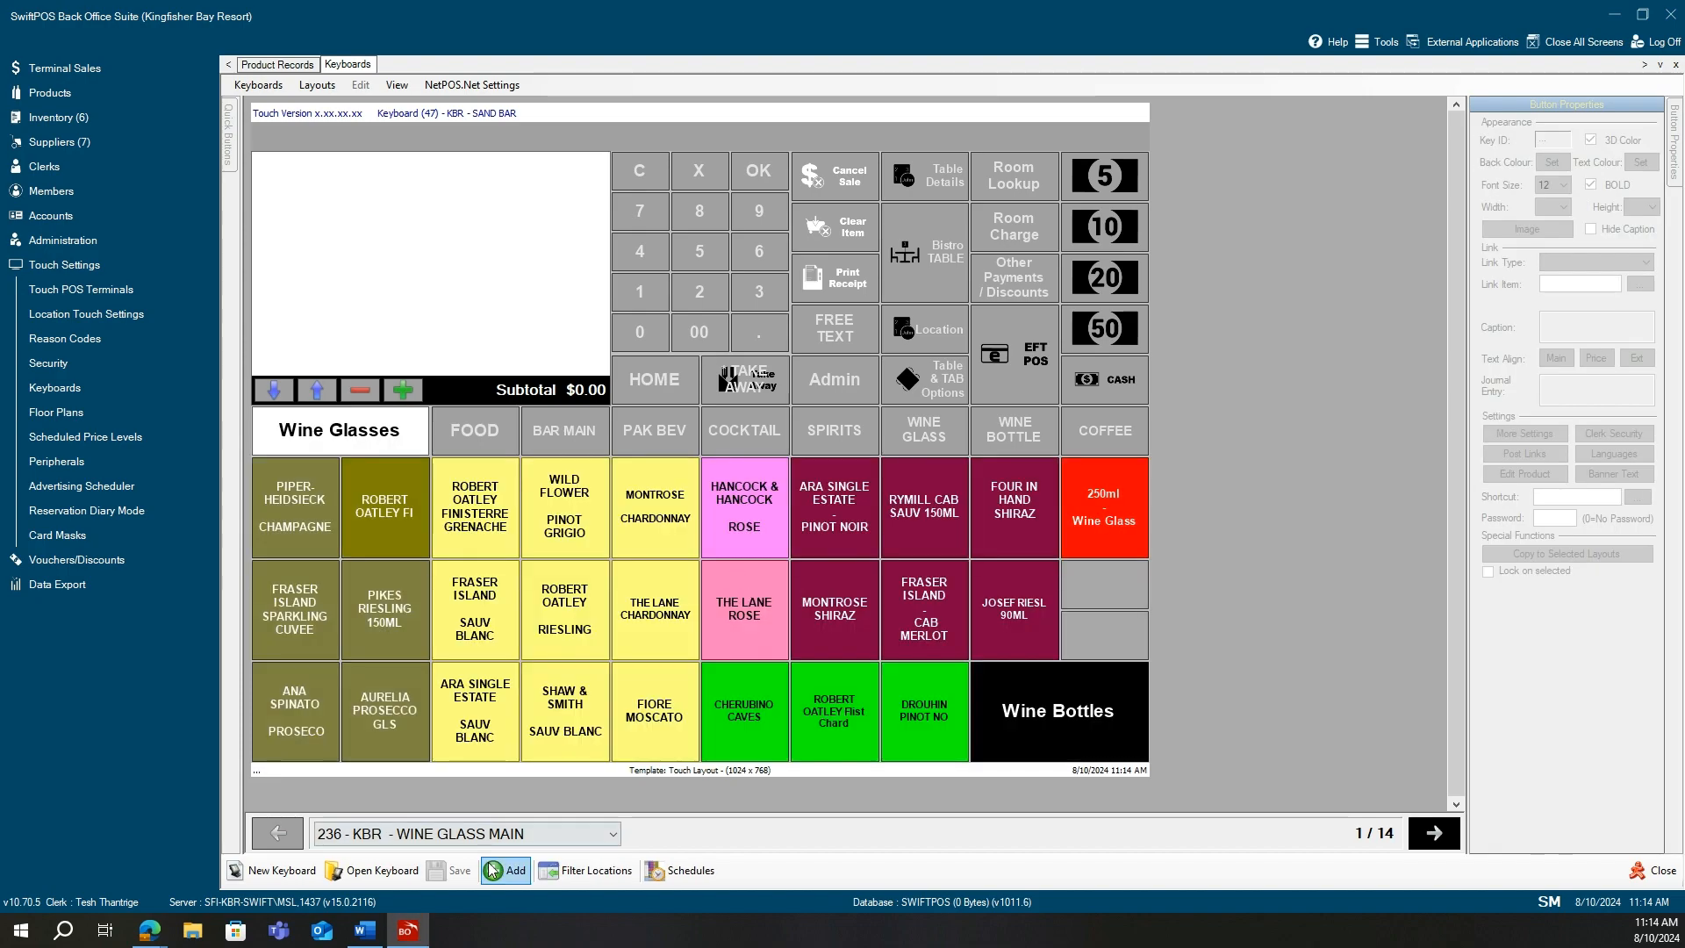
click(523, 834)
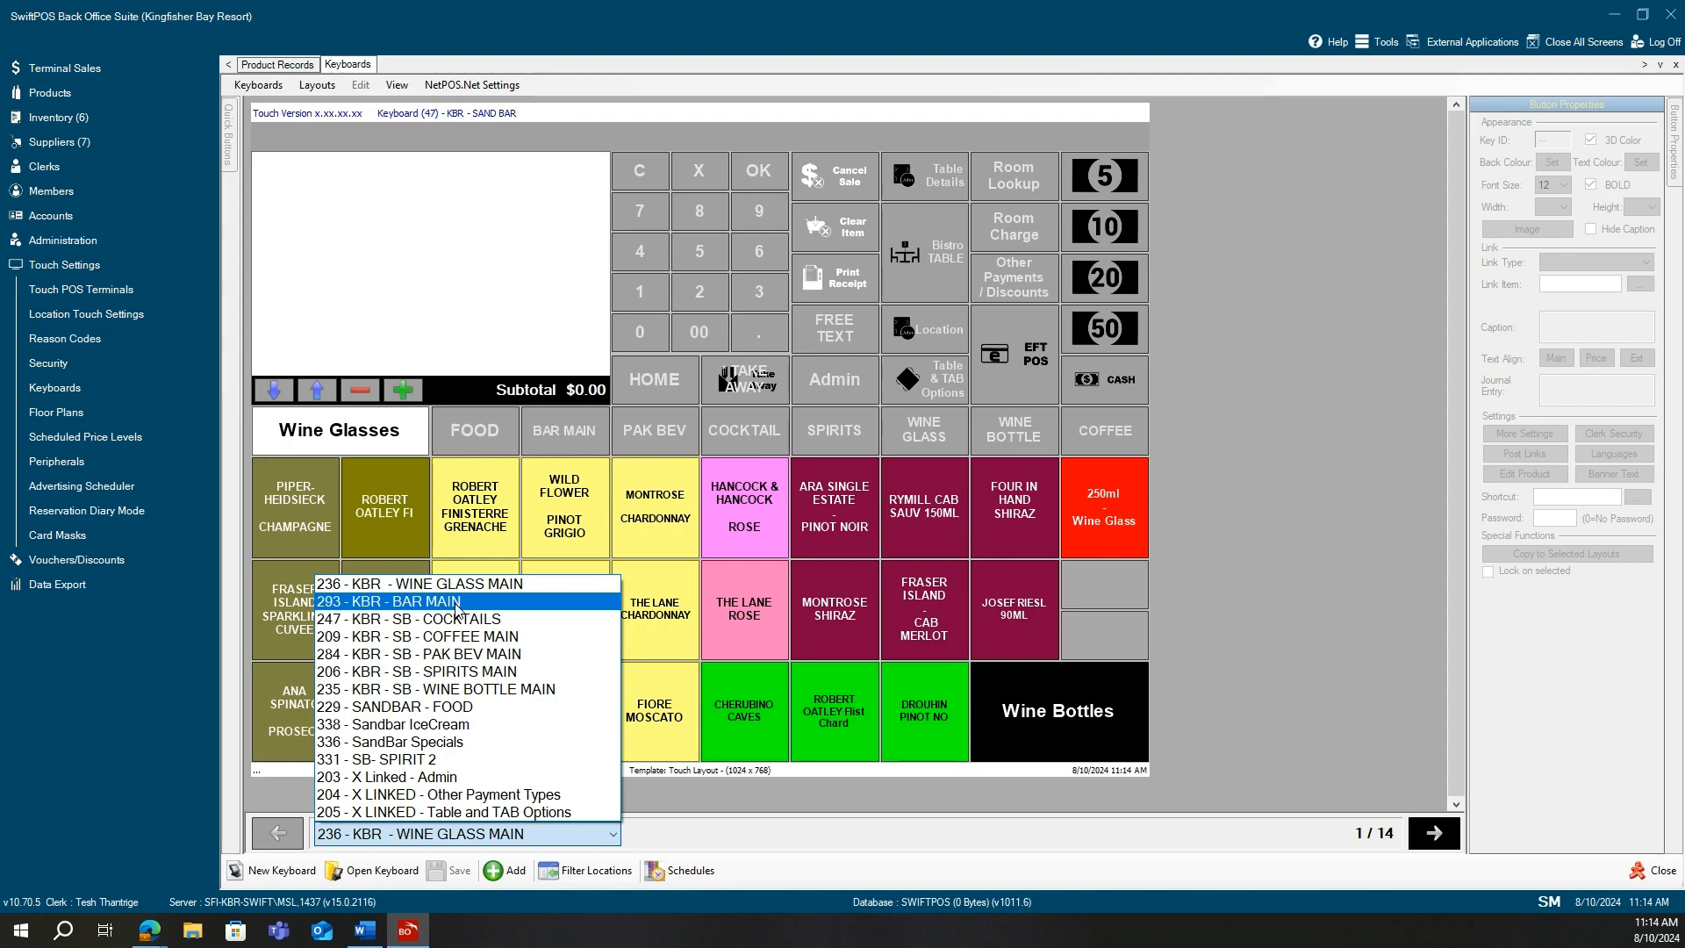
click(460, 603)
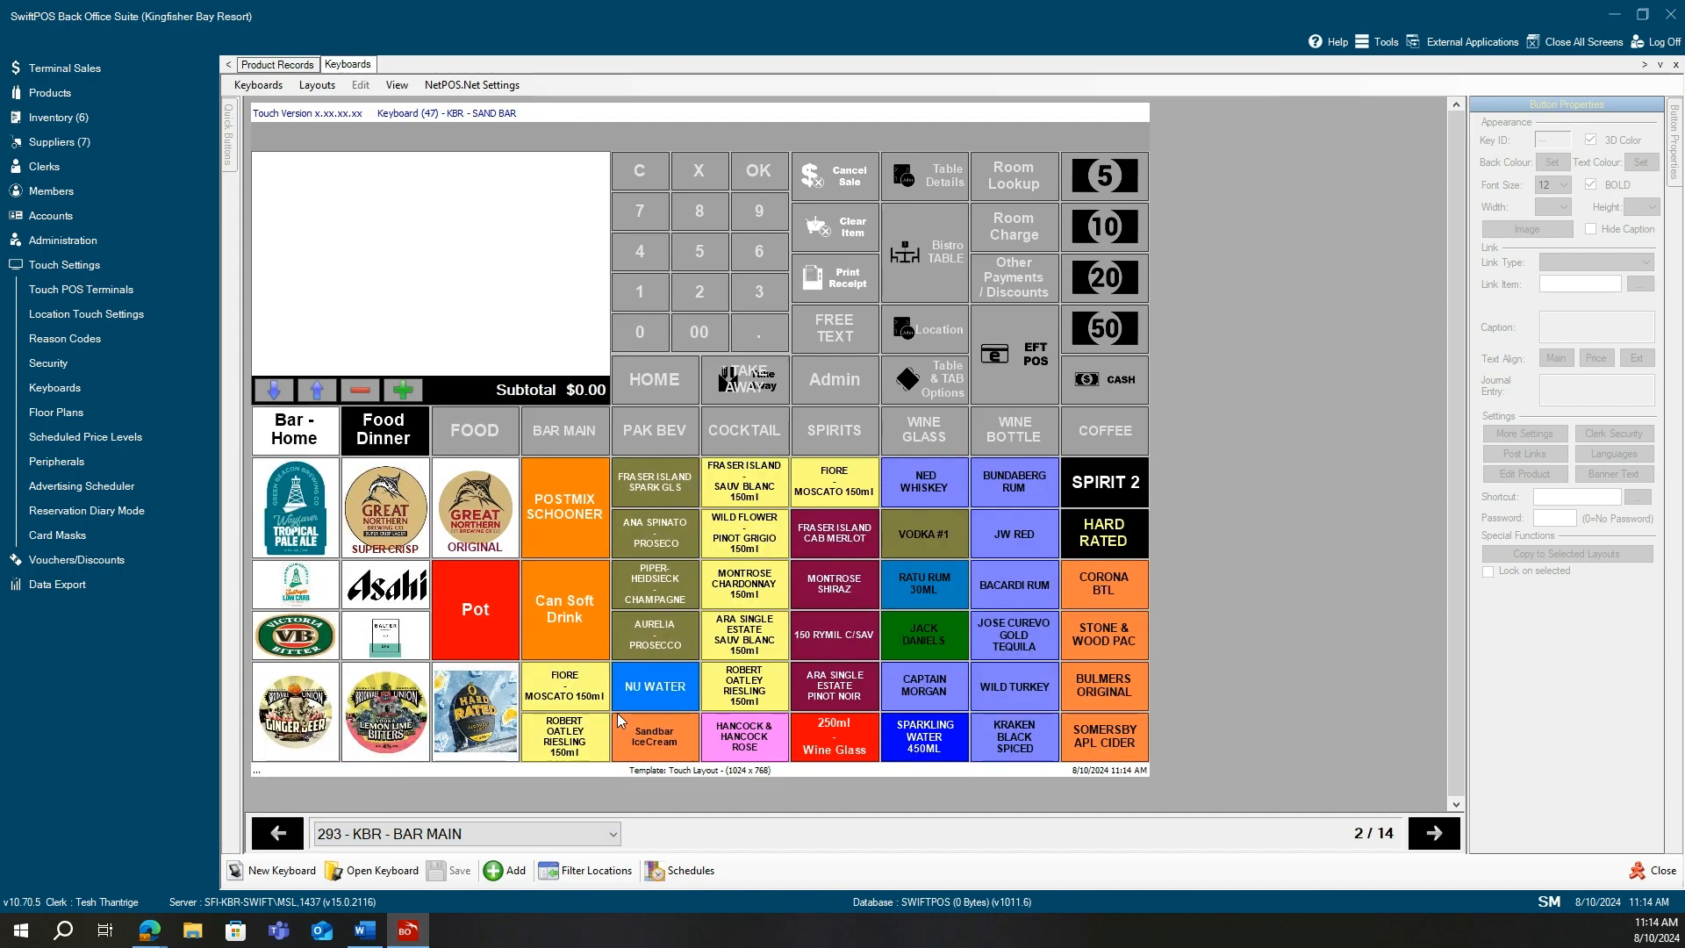
click(584, 835)
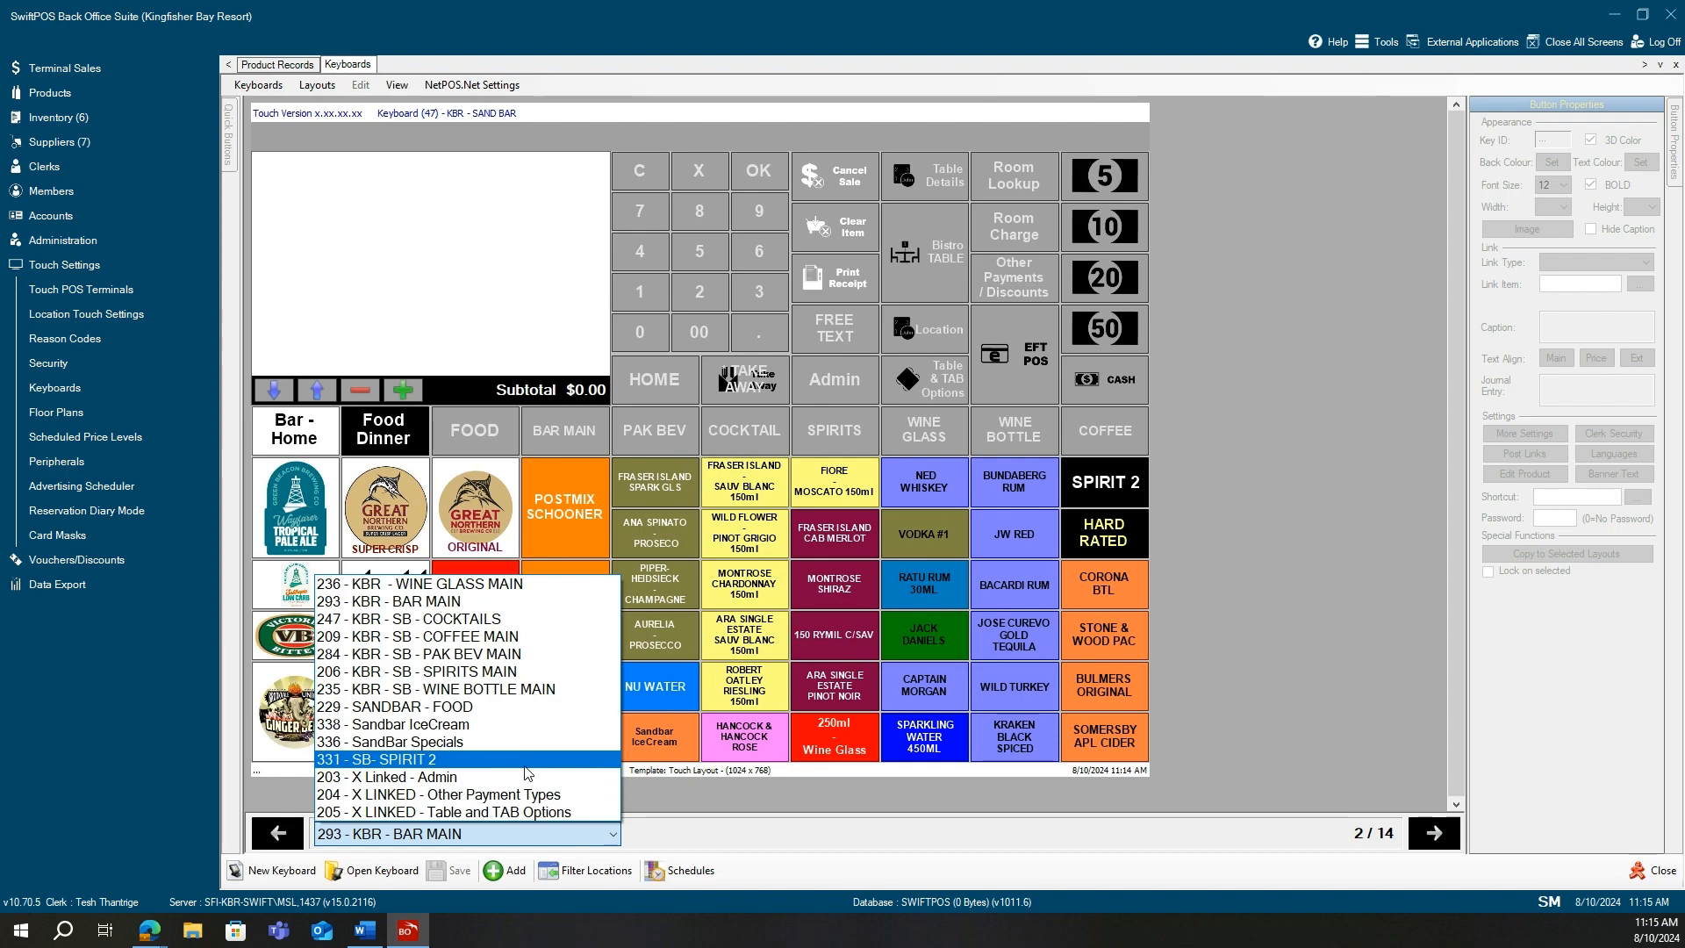
click(485, 619)
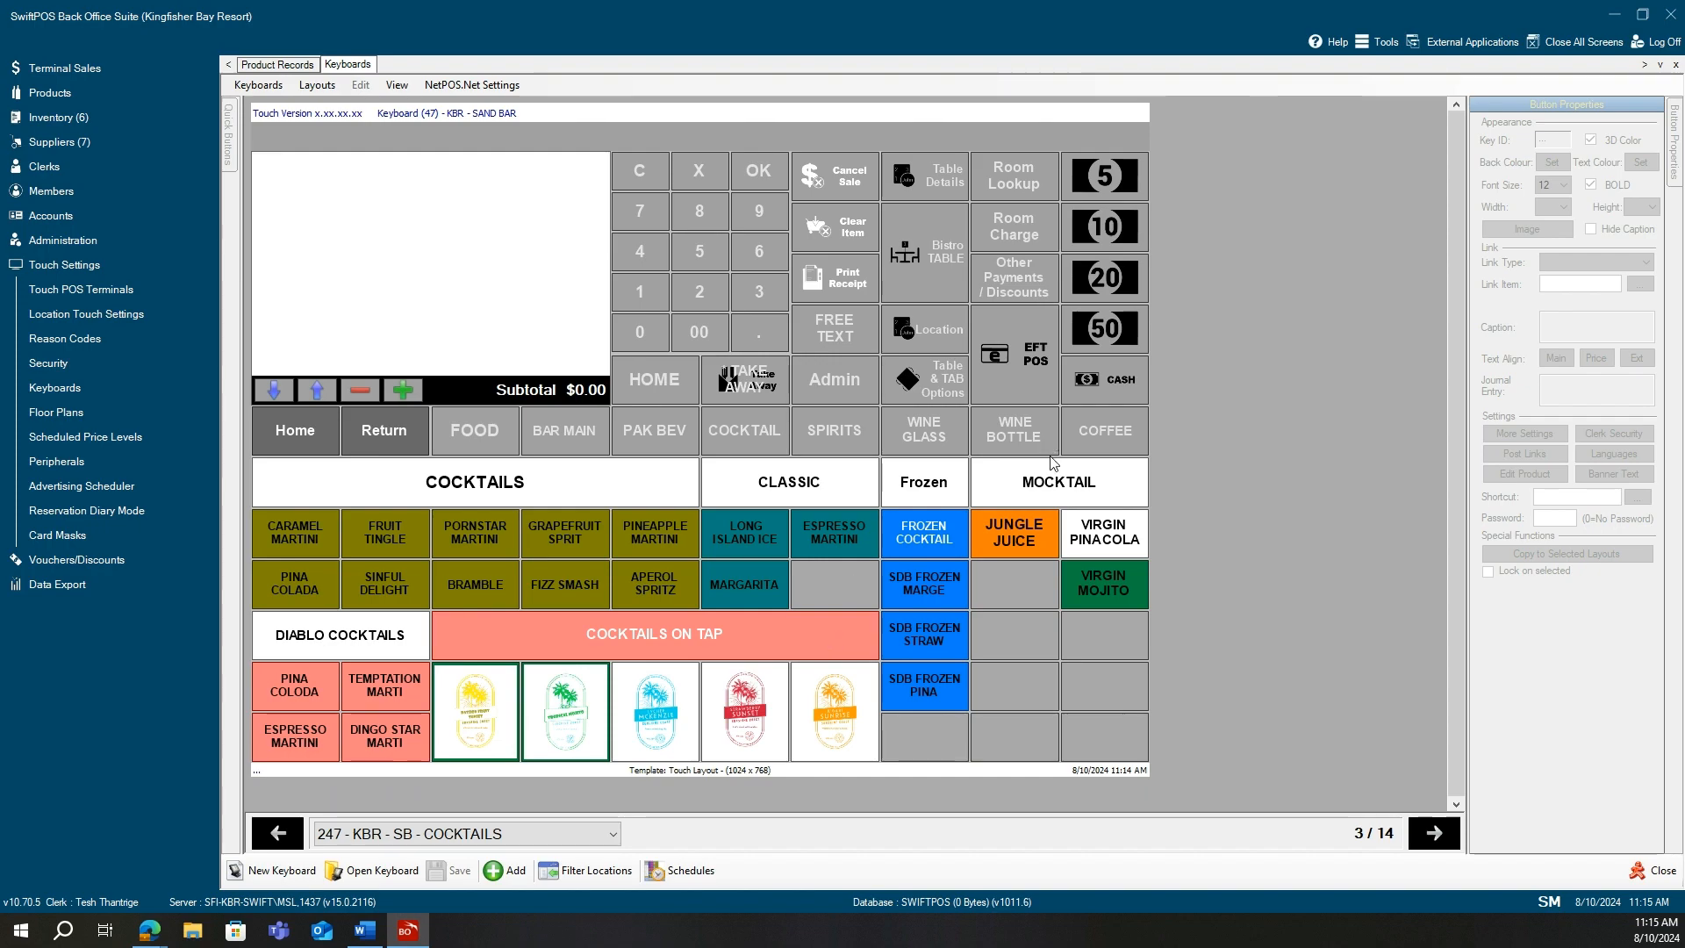
click(1015, 371)
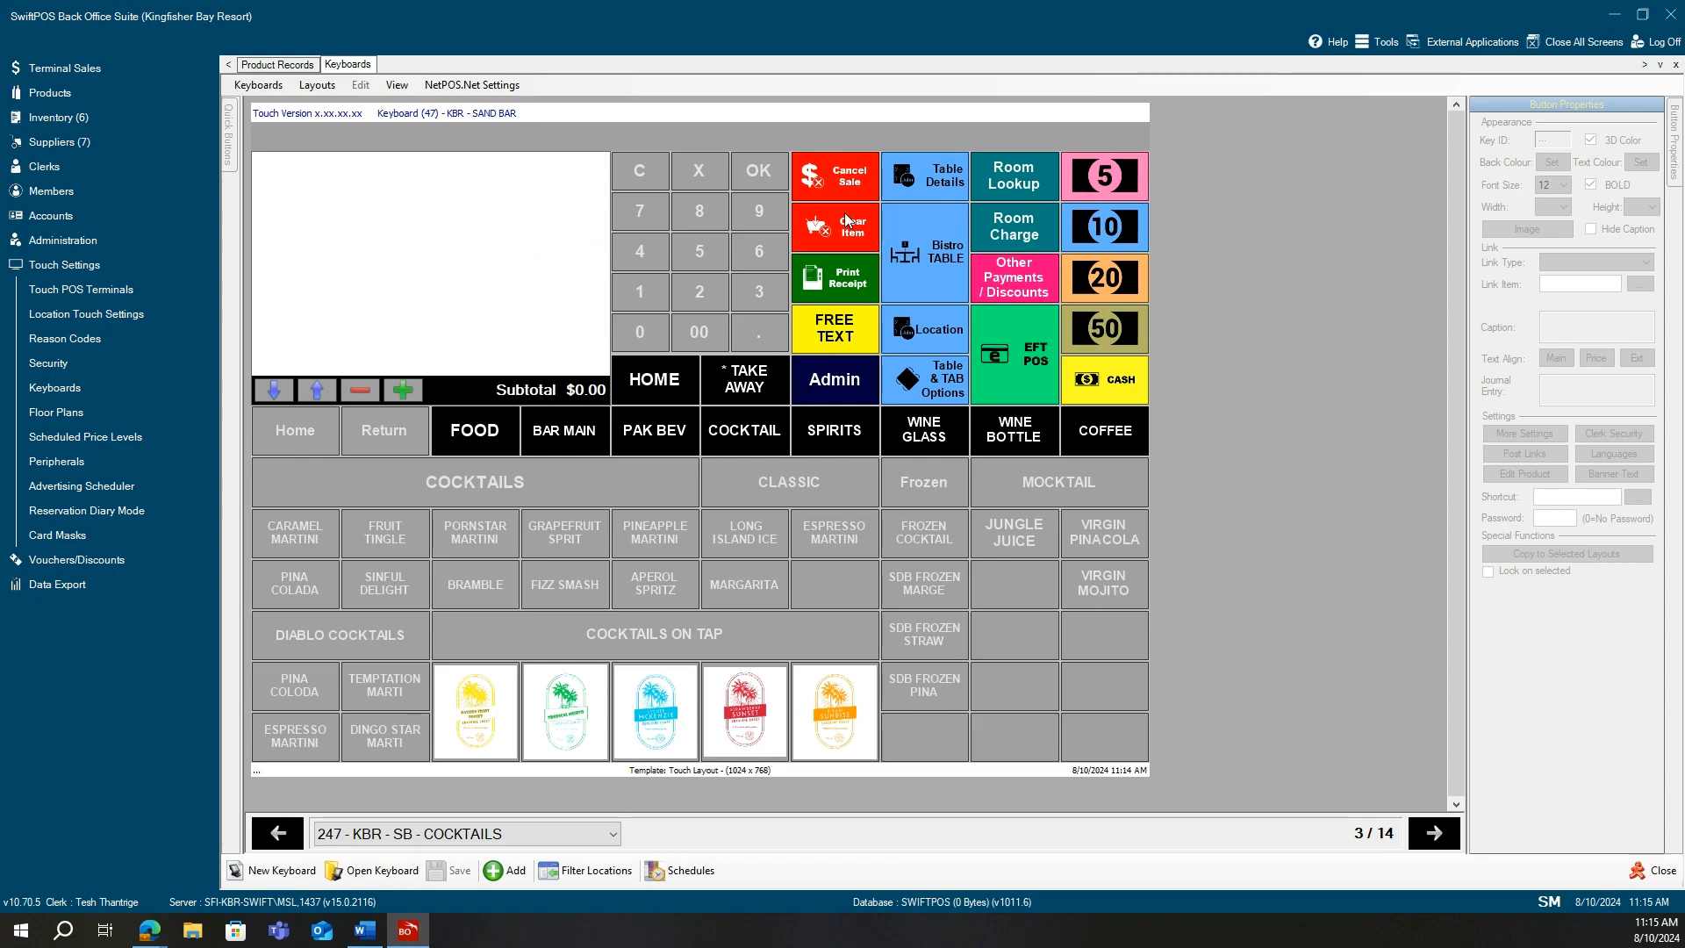
click(281, 872)
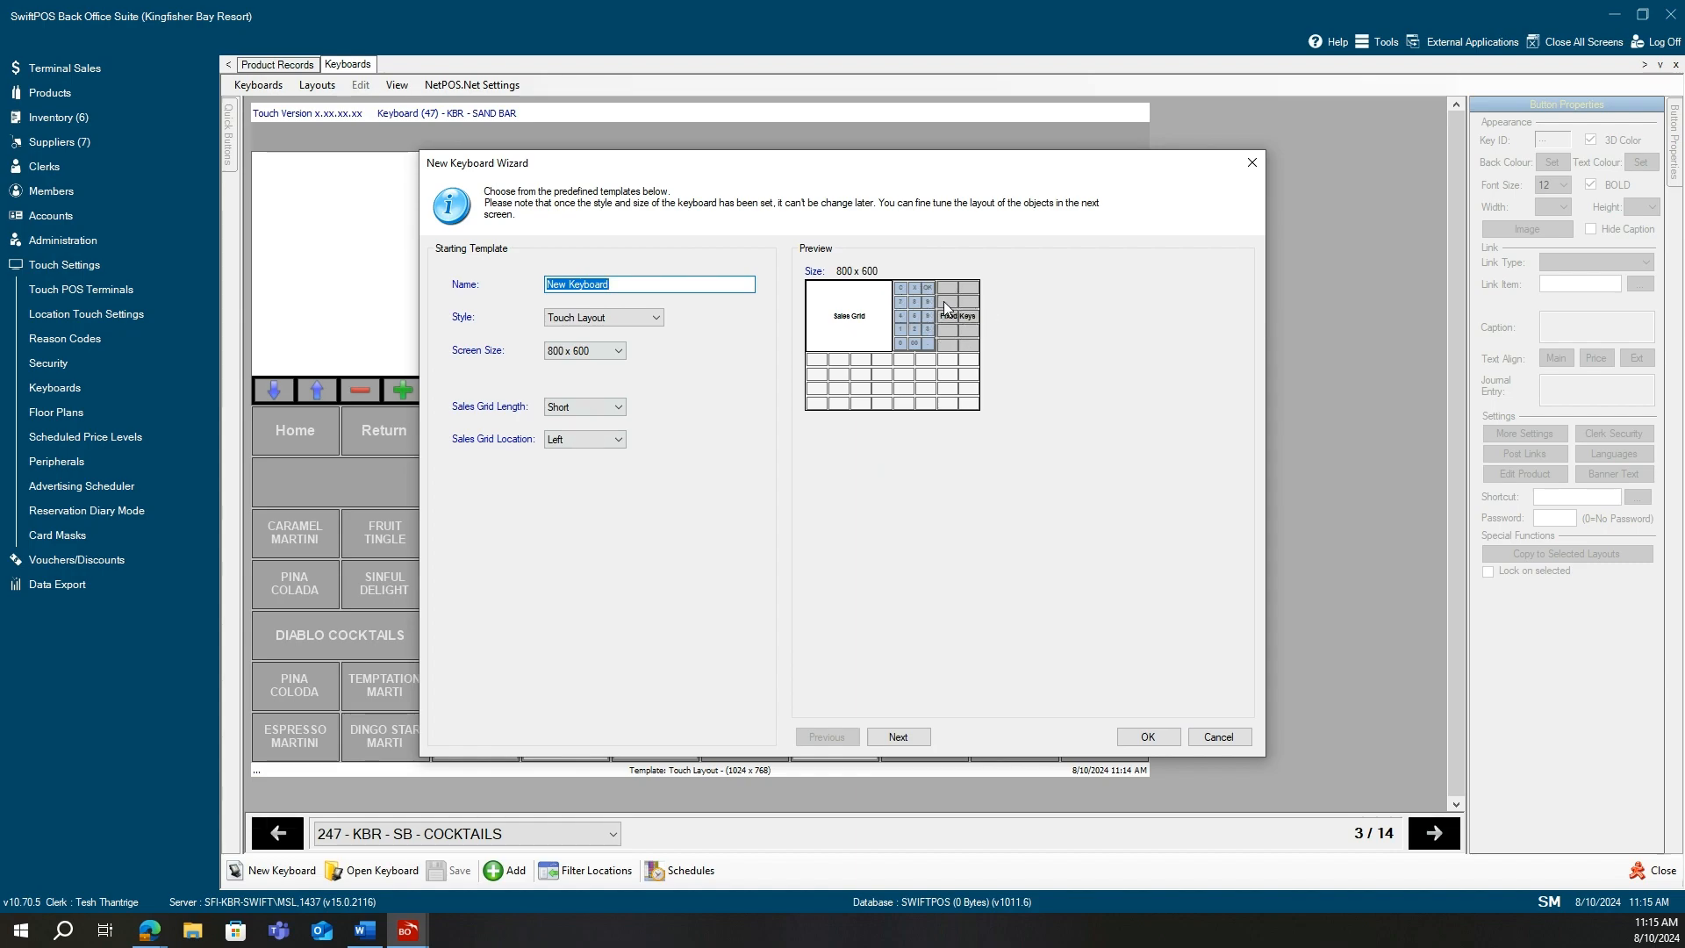
click(1213, 742)
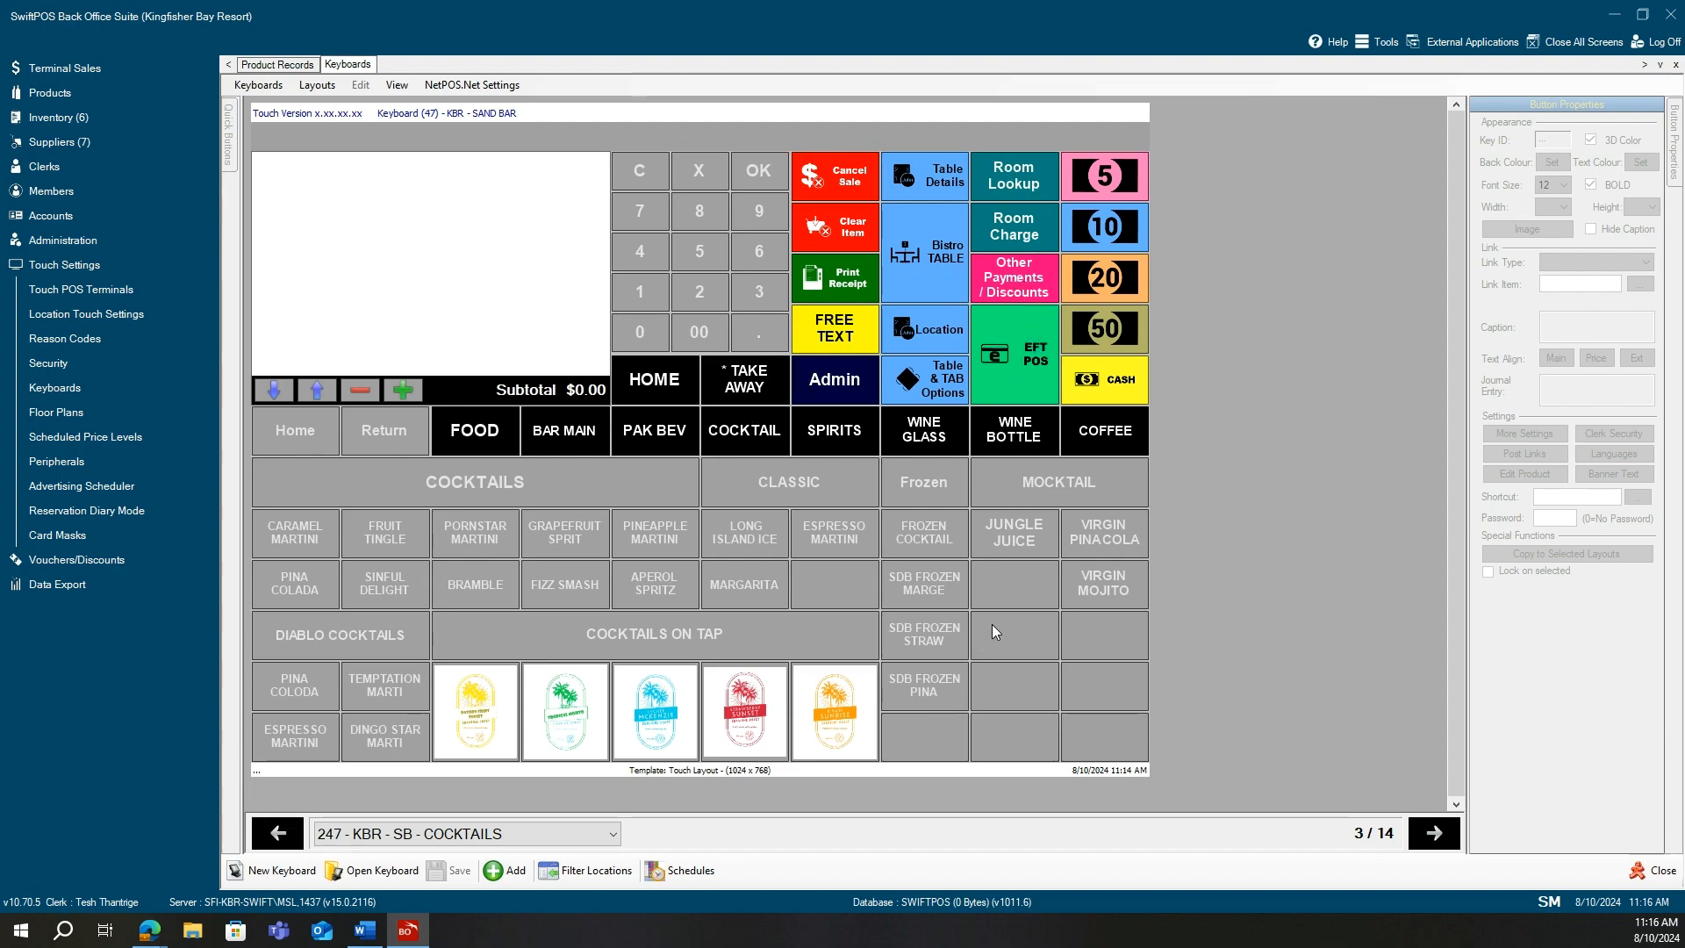
Return to the cocktail keys and select the last empty key in the SDB FROZEN PINA row.
click(1006, 660)
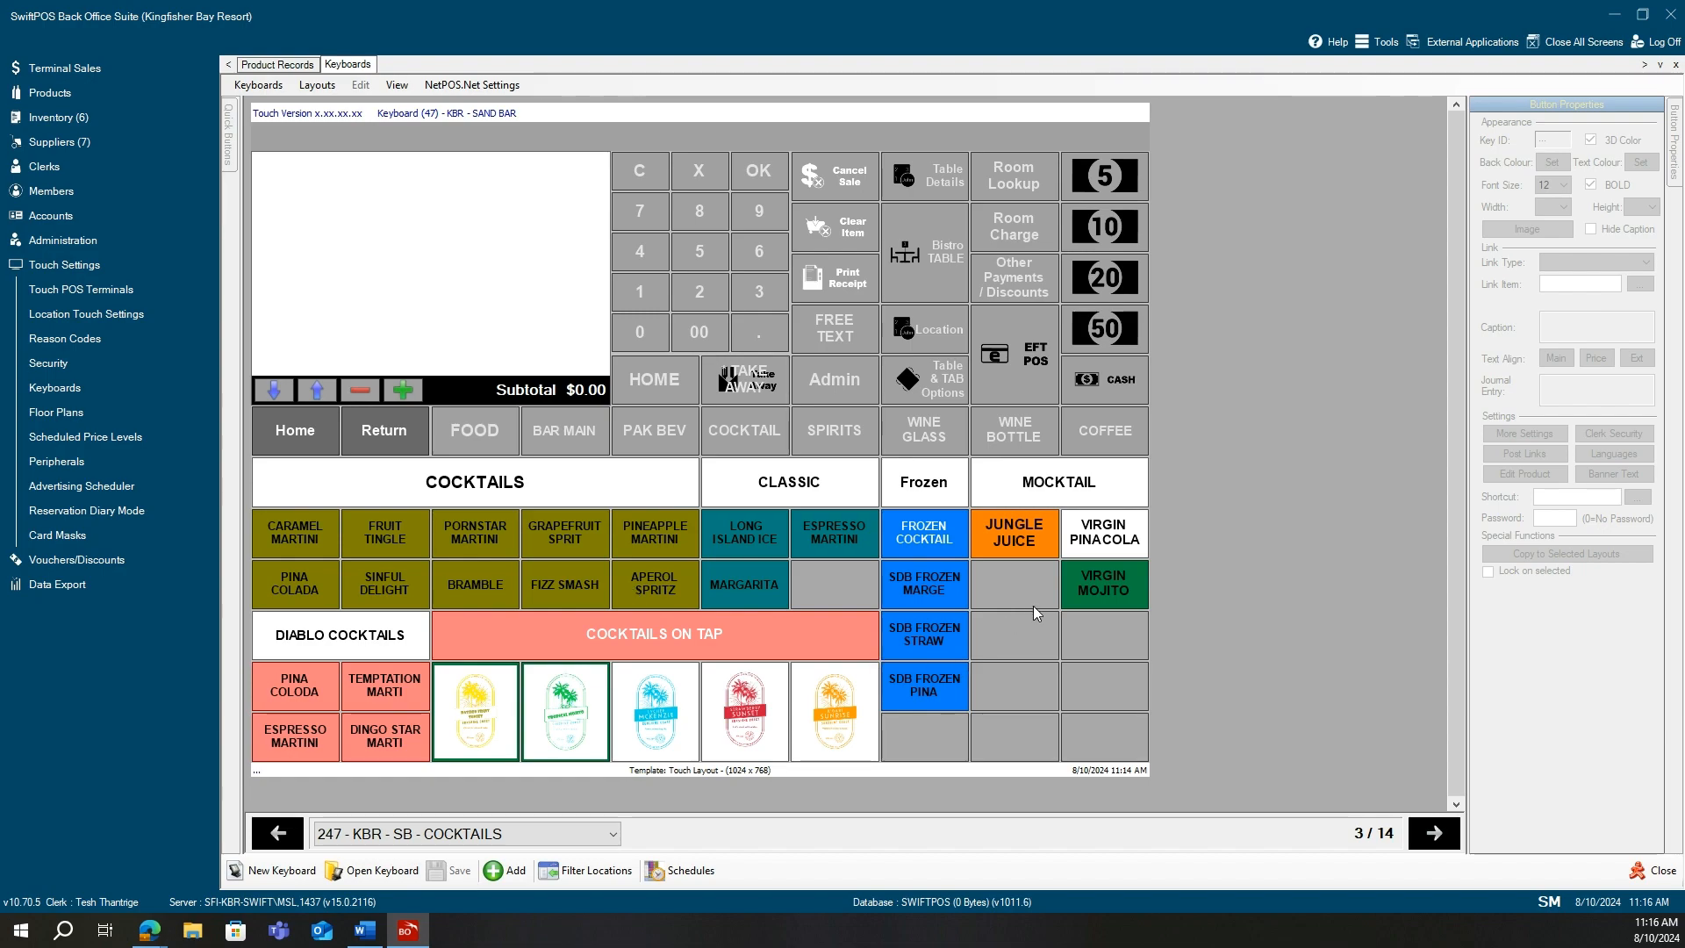
click(1040, 645)
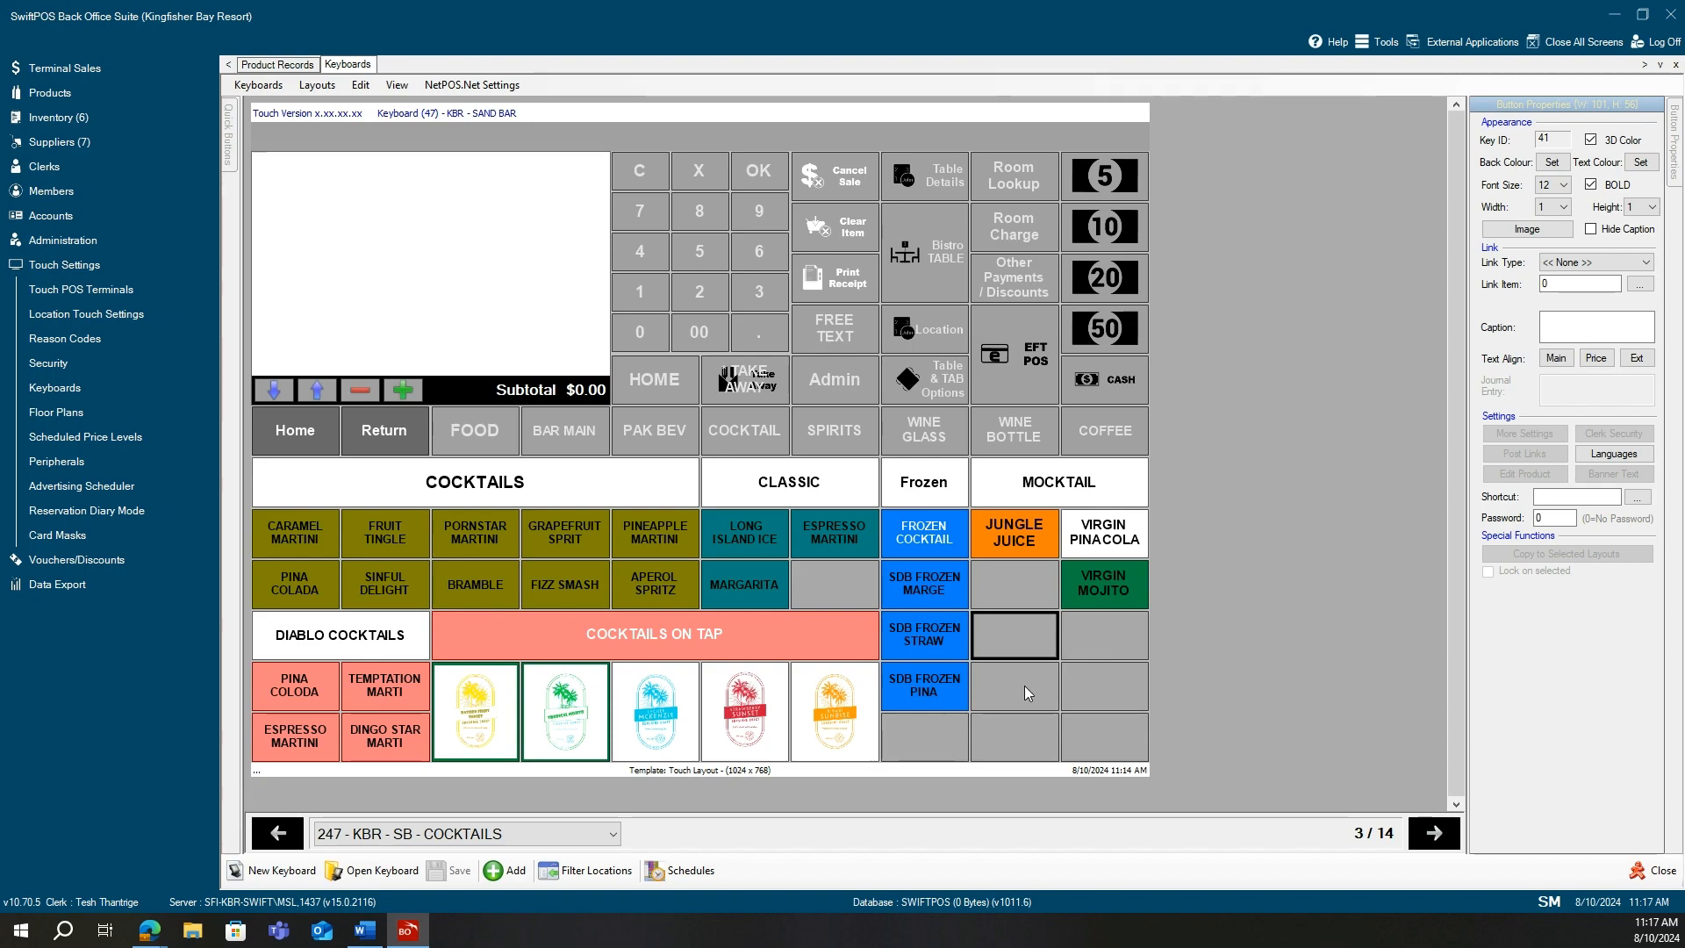
click(1036, 688)
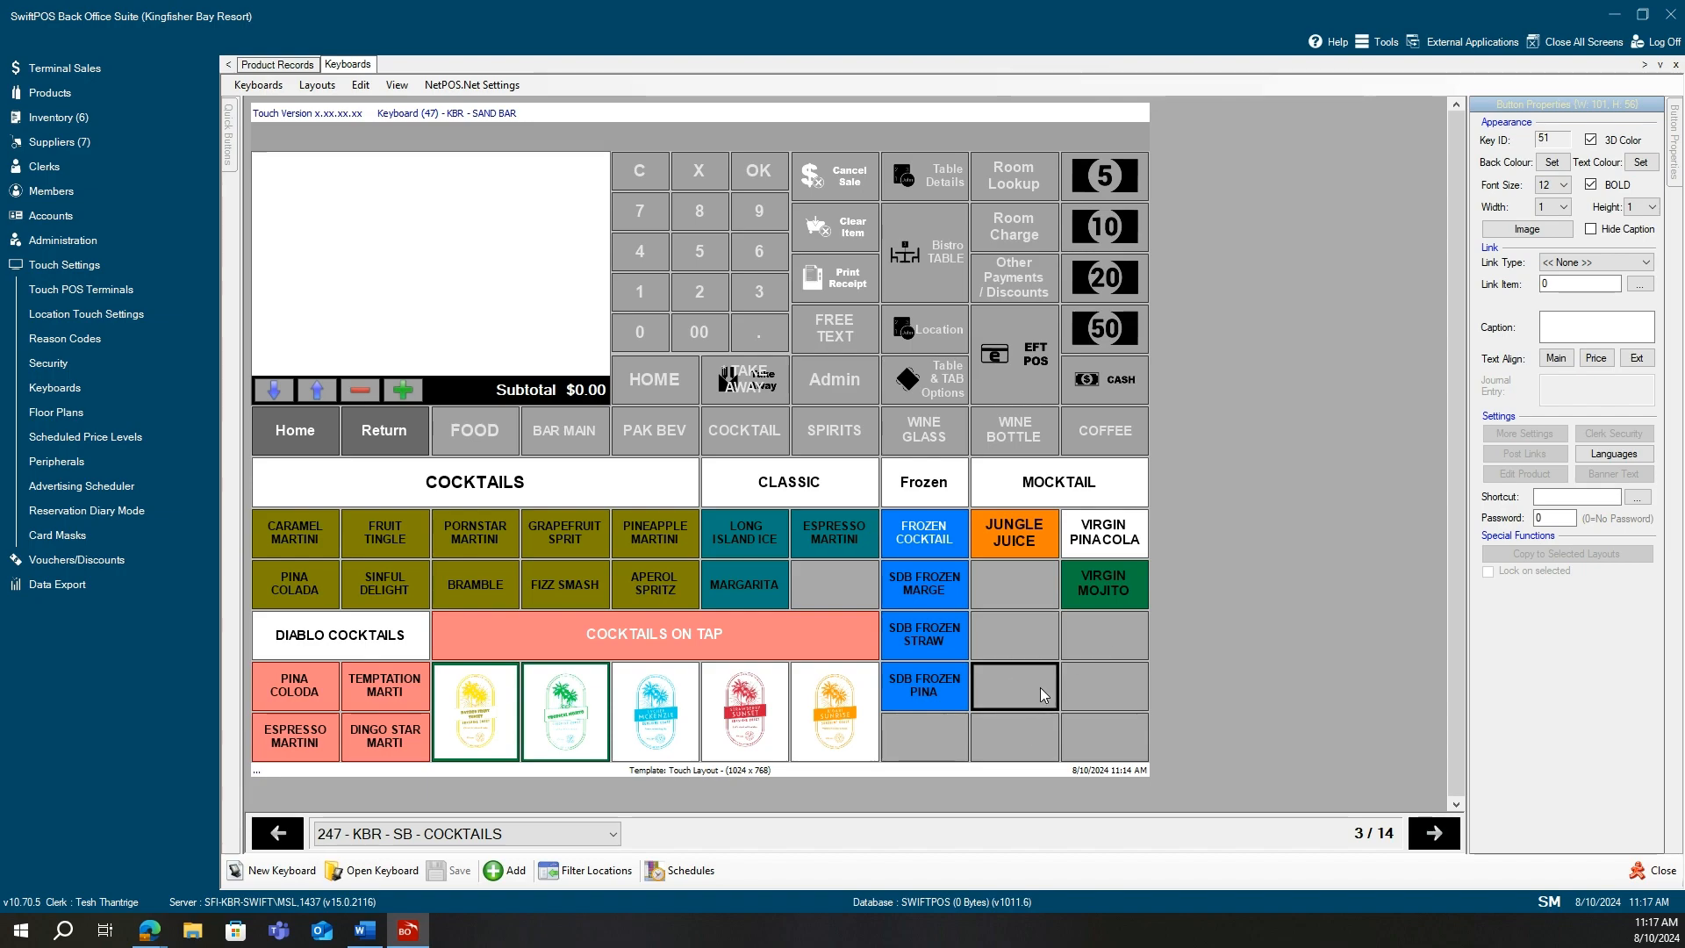
click(1099, 683)
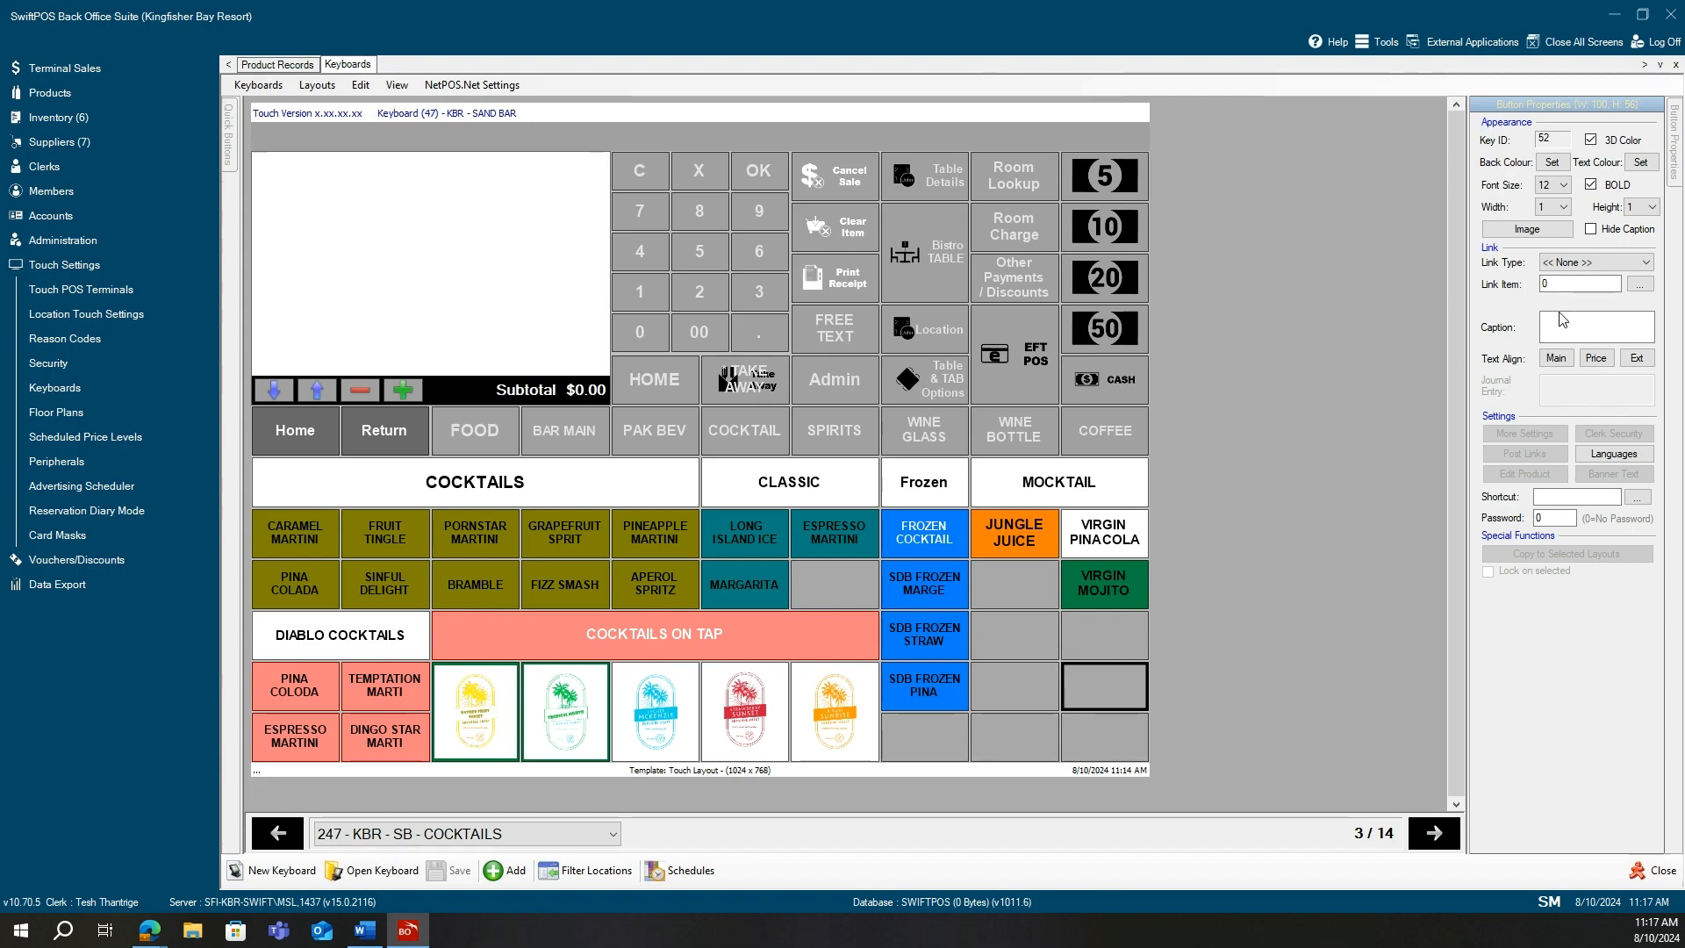
Set key 52's Link Type to Product and bring up the Link Item product lookup.
click(1647, 264)
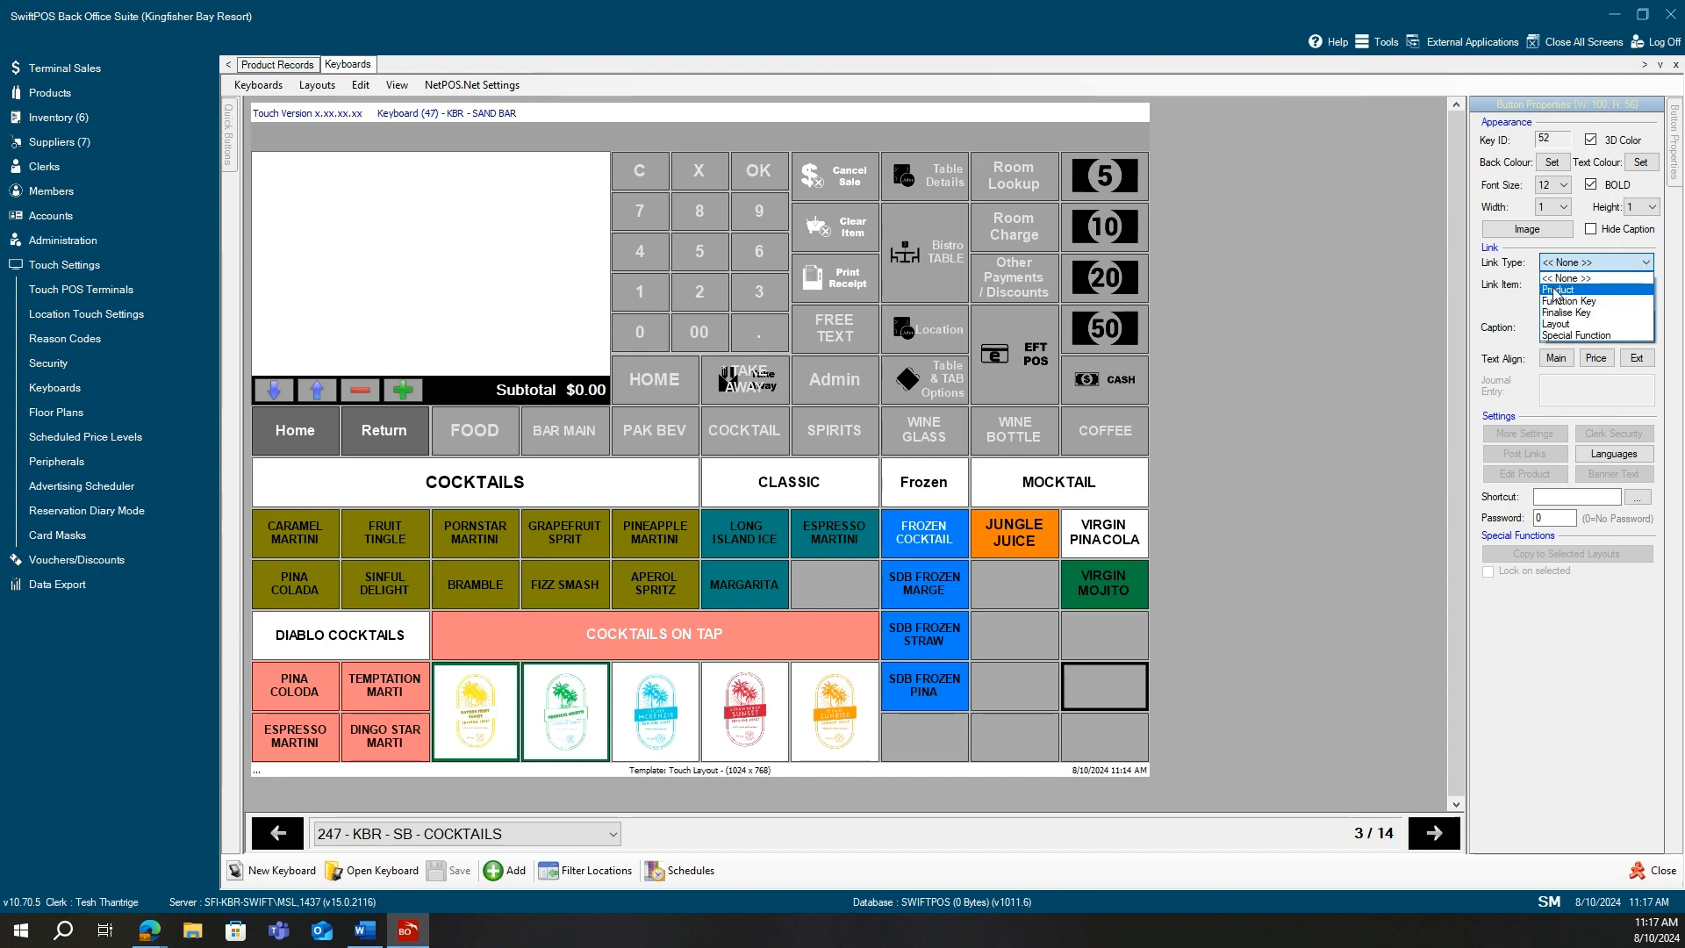
click(1556, 291)
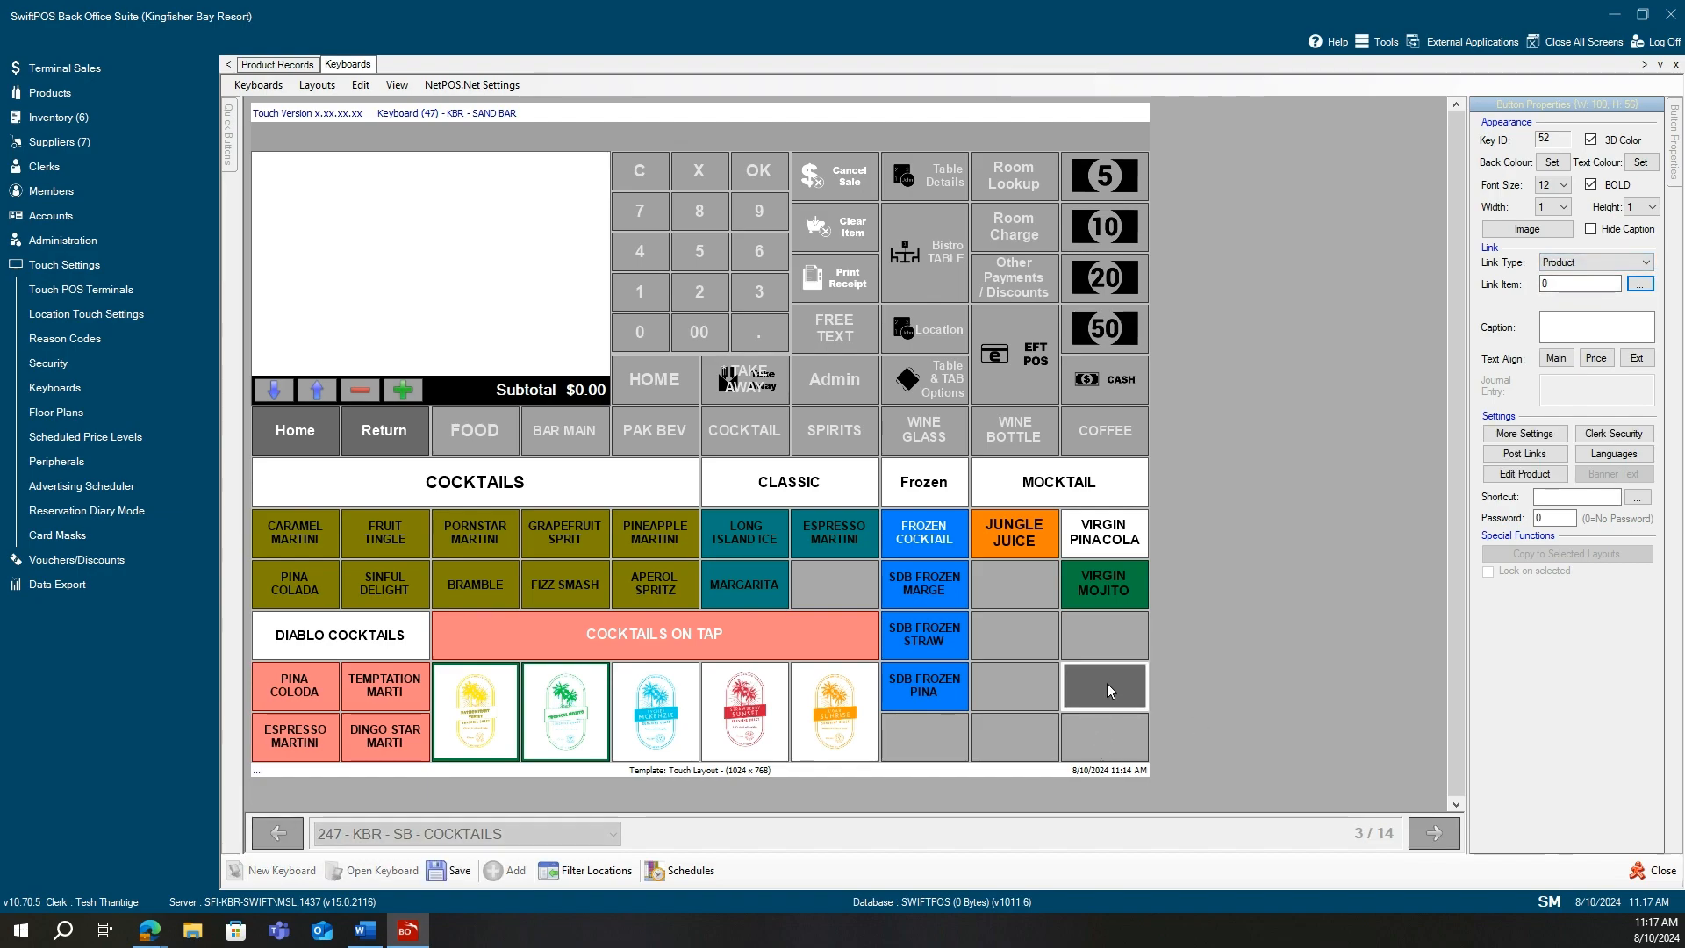
click(1590, 262)
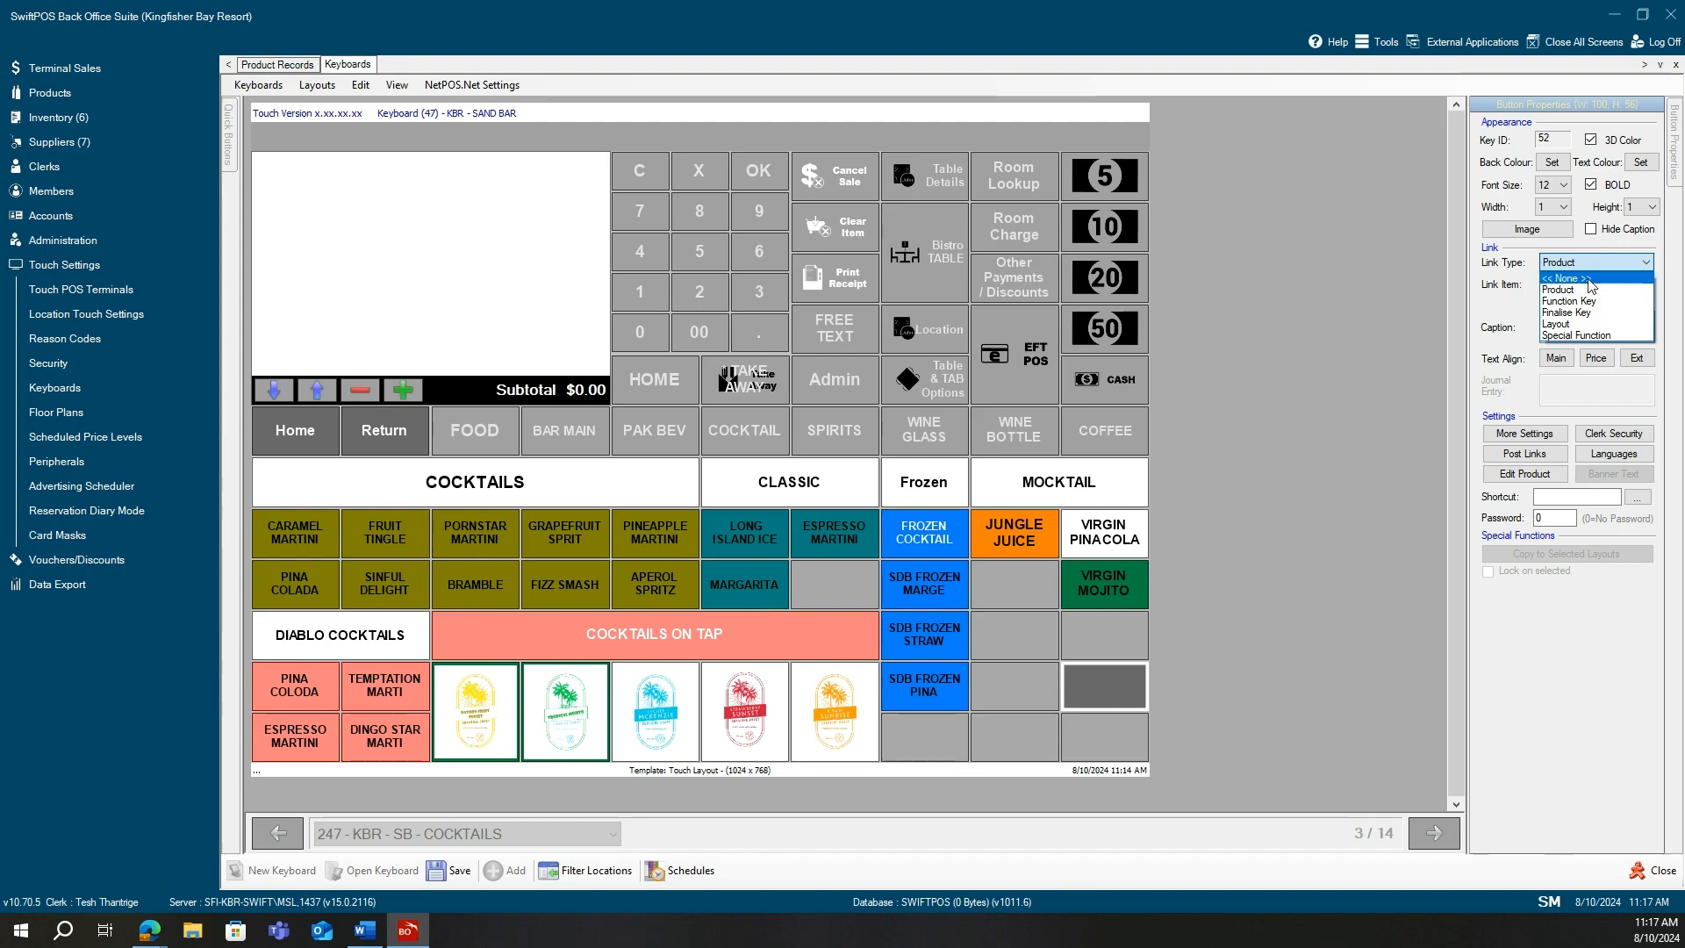
click(1083, 659)
click(1110, 685)
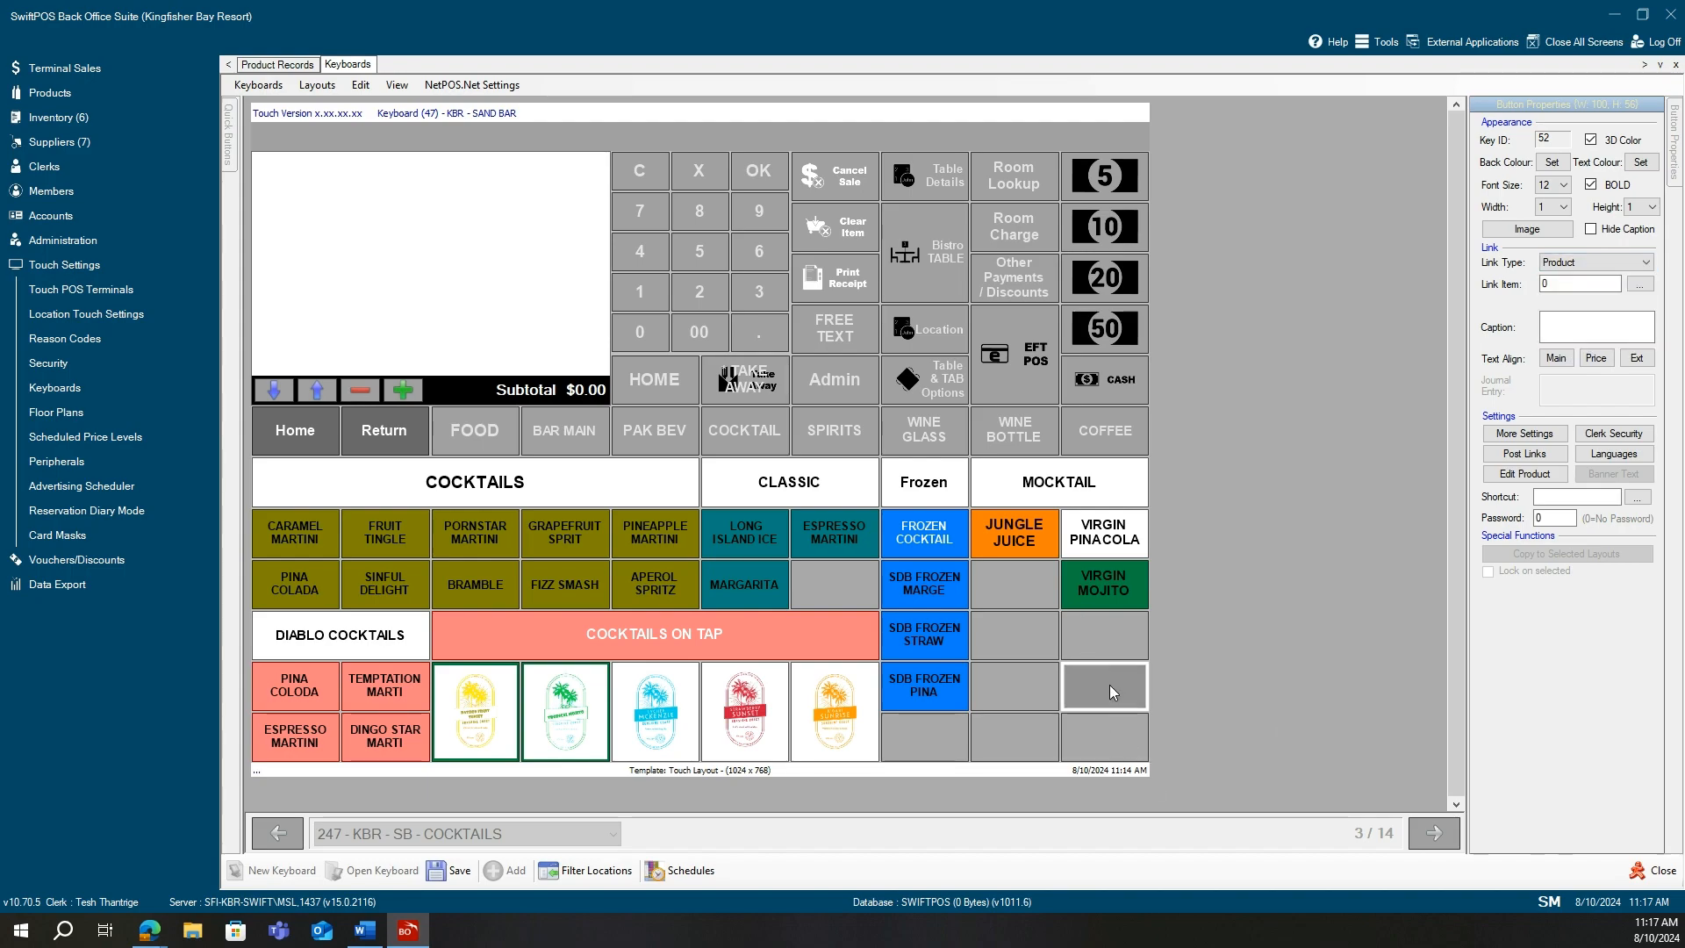
click(1640, 286)
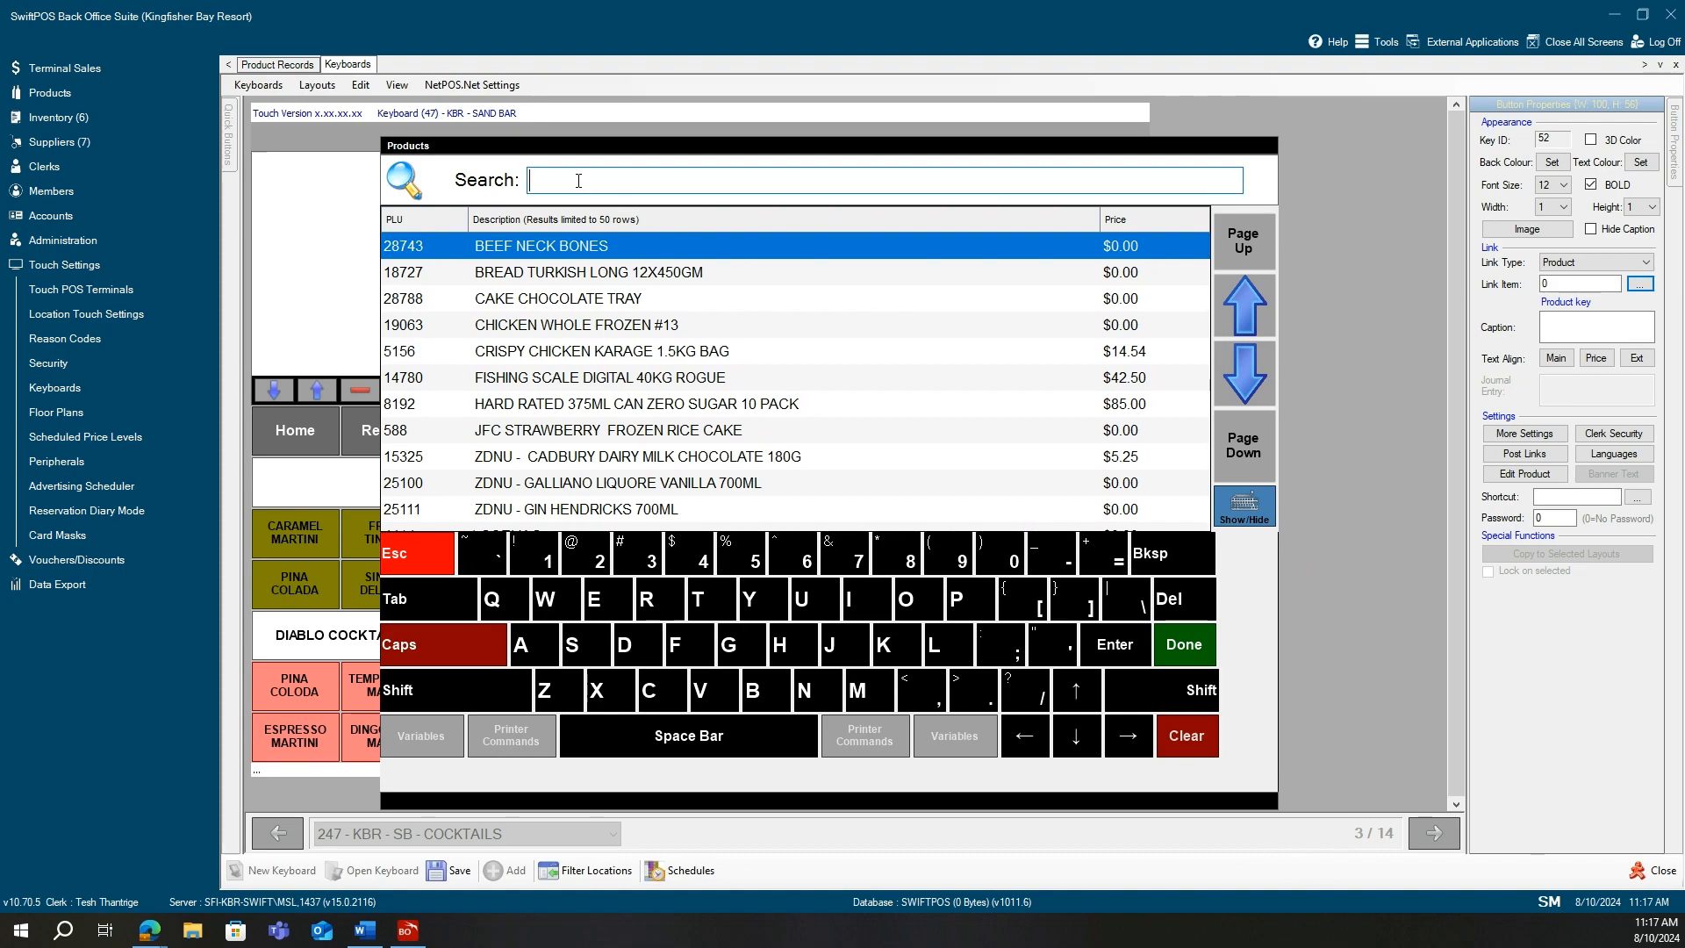
Search the product list for 'sprite'.
text(spro)
key(BackSpace)
text(ite)
key(Return)
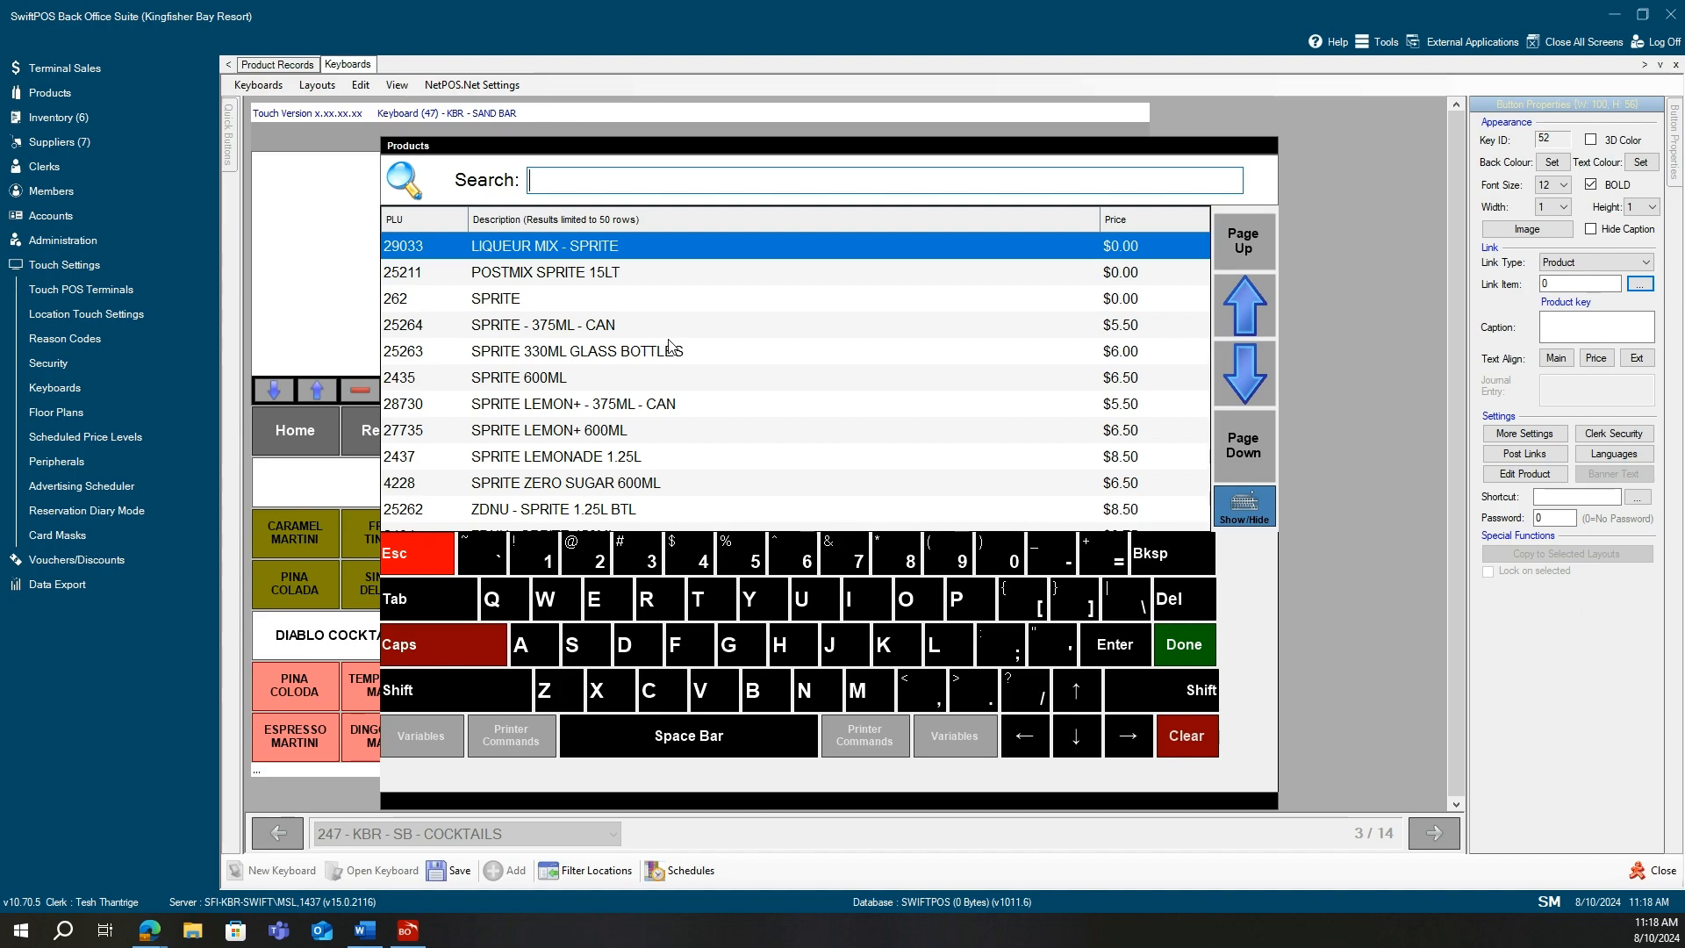
Link product 25264 SPRITE 375ML CAN to the key so its caption fills in.
click(1249, 377)
click(1248, 378)
click(1250, 380)
click(1250, 379)
click(1250, 379)
click(1250, 379)
click(1250, 380)
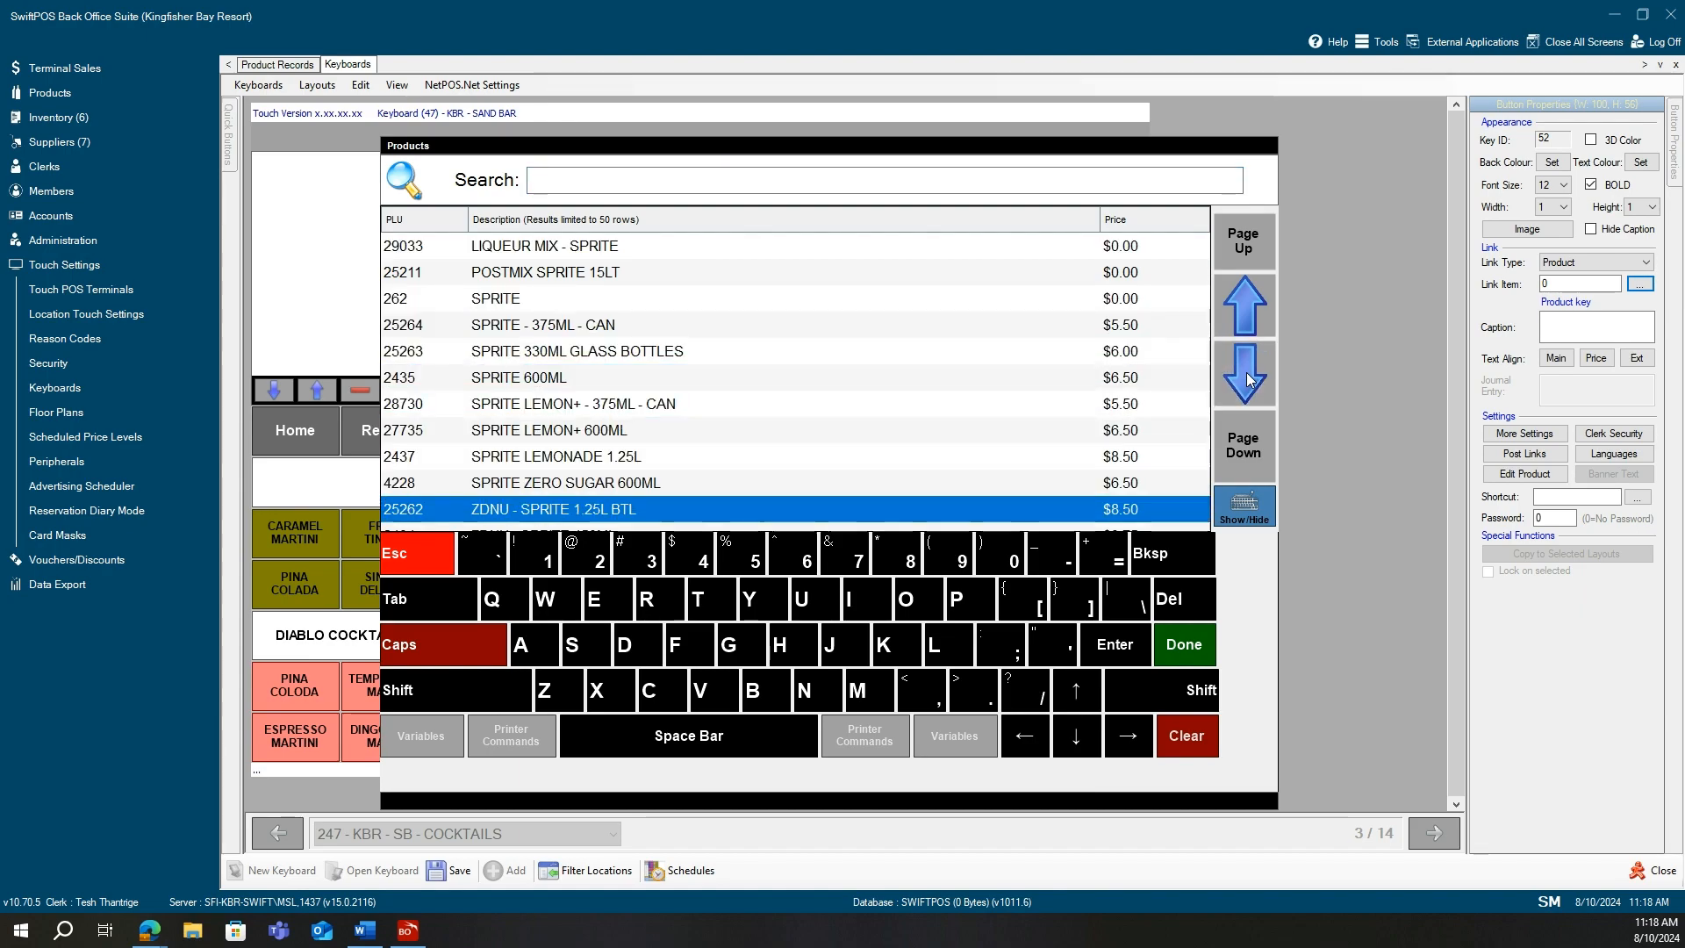
click(1250, 380)
click(1250, 379)
click(1250, 379)
click(1249, 379)
click(1250, 380)
click(1250, 379)
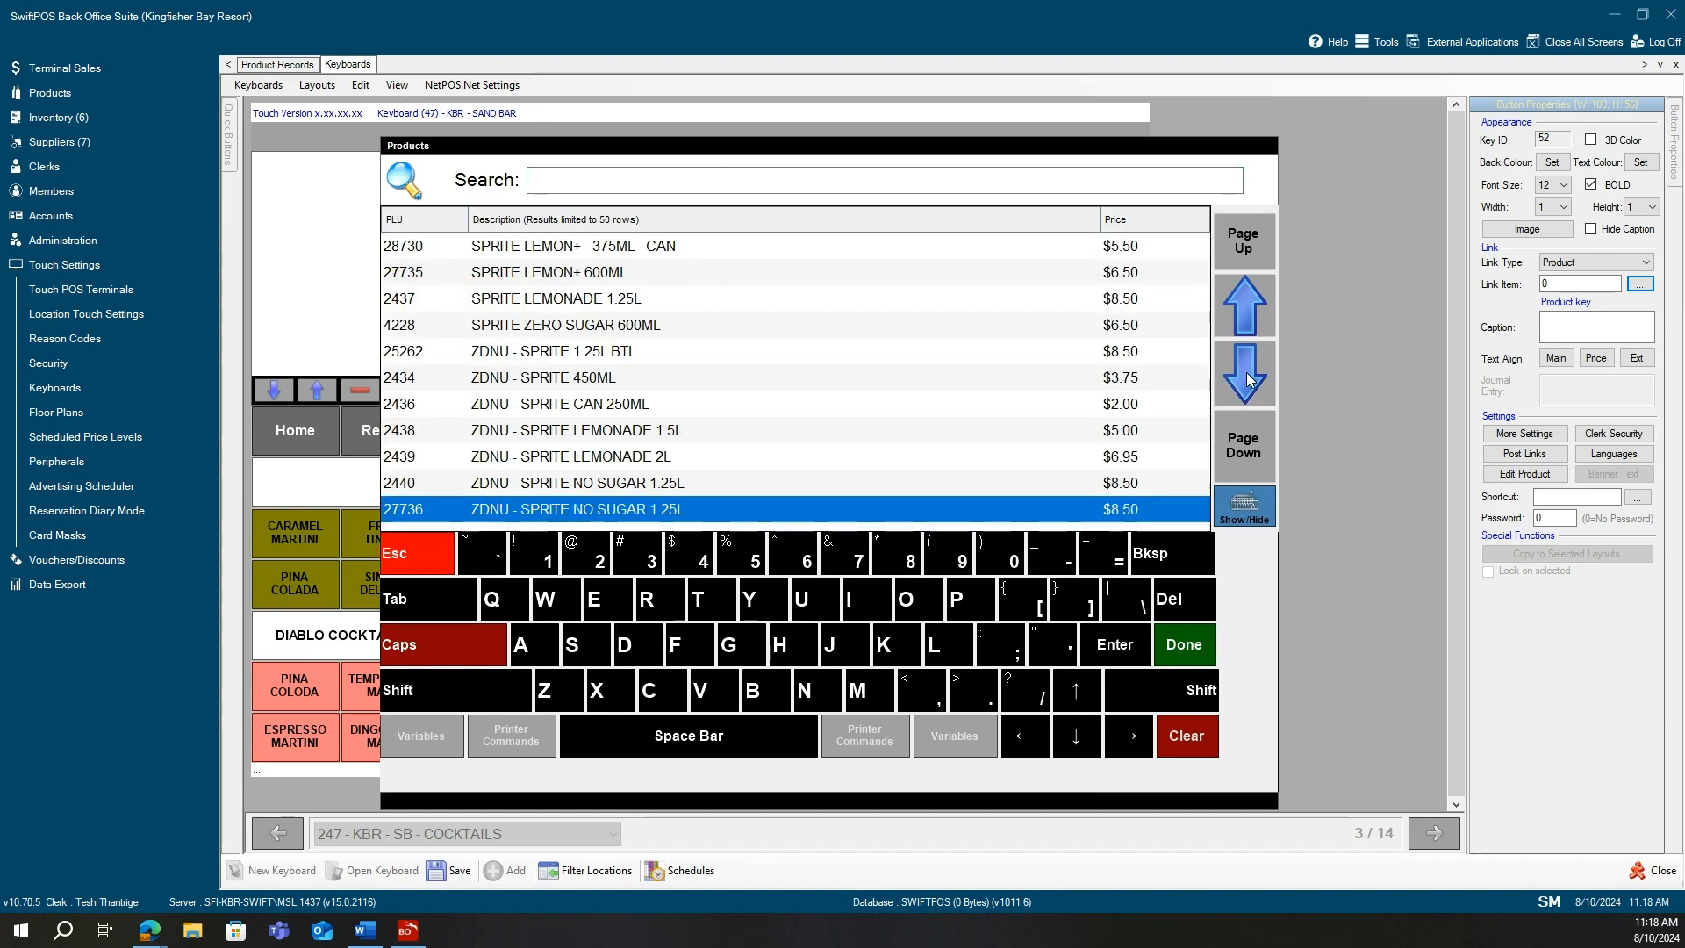
click(1247, 303)
click(1247, 303)
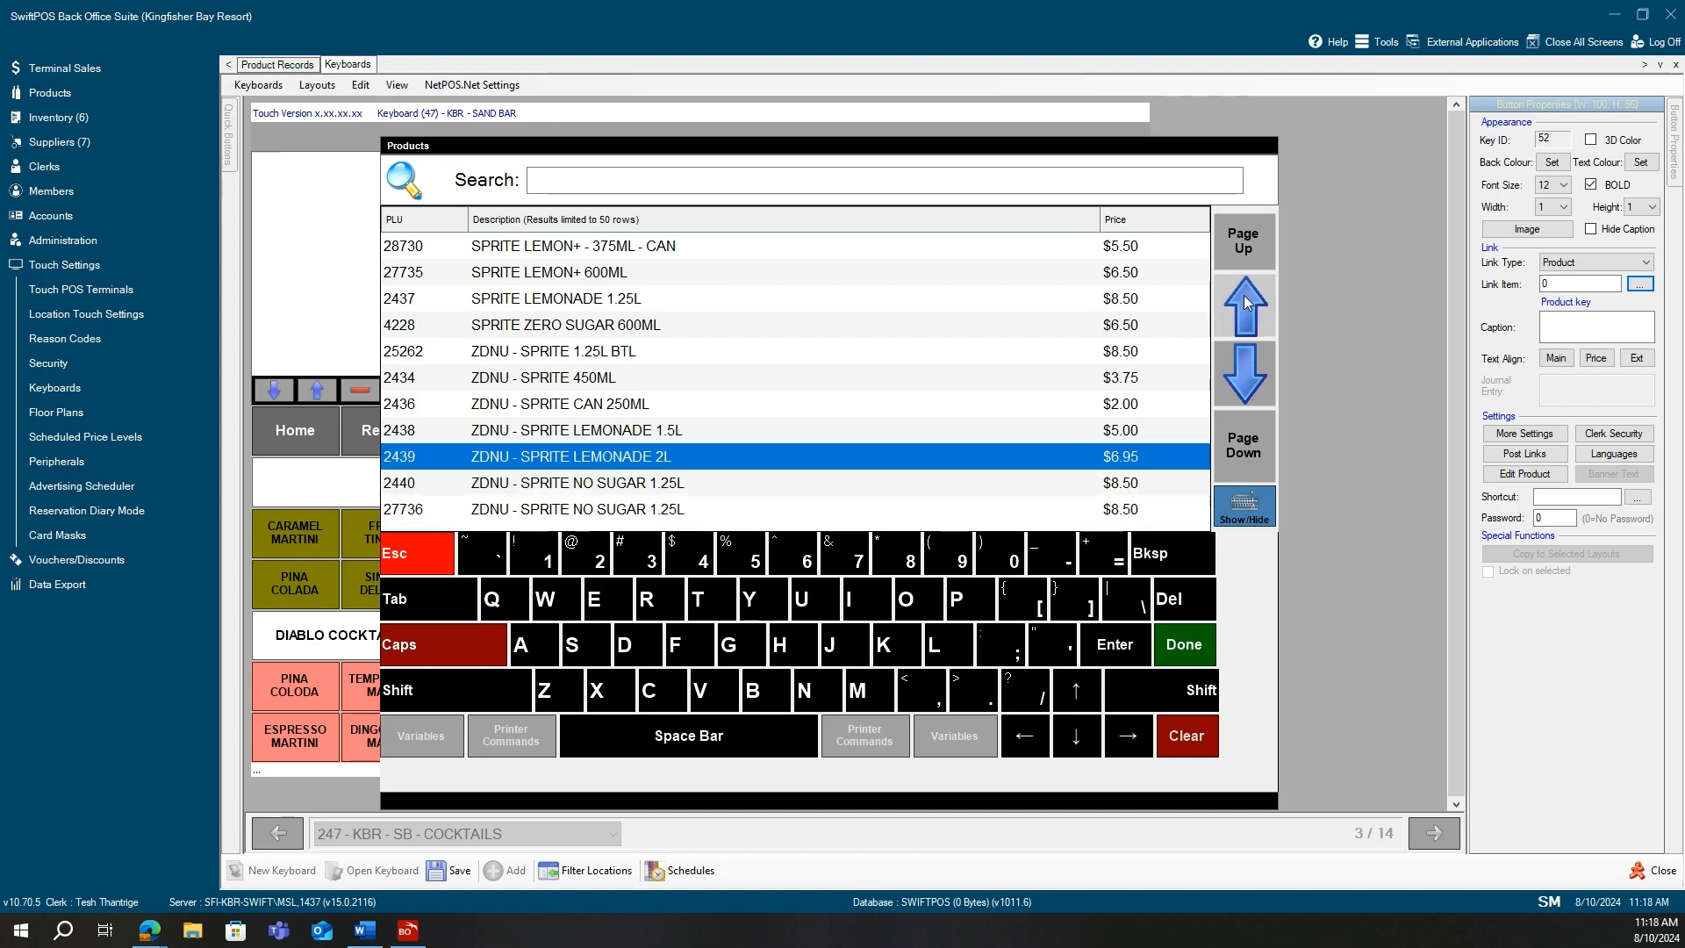
click(1247, 303)
click(1248, 303)
click(1247, 303)
click(1247, 302)
click(1248, 303)
click(1248, 303)
click(1248, 303)
click(1247, 303)
click(1247, 303)
click(1247, 303)
click(1248, 303)
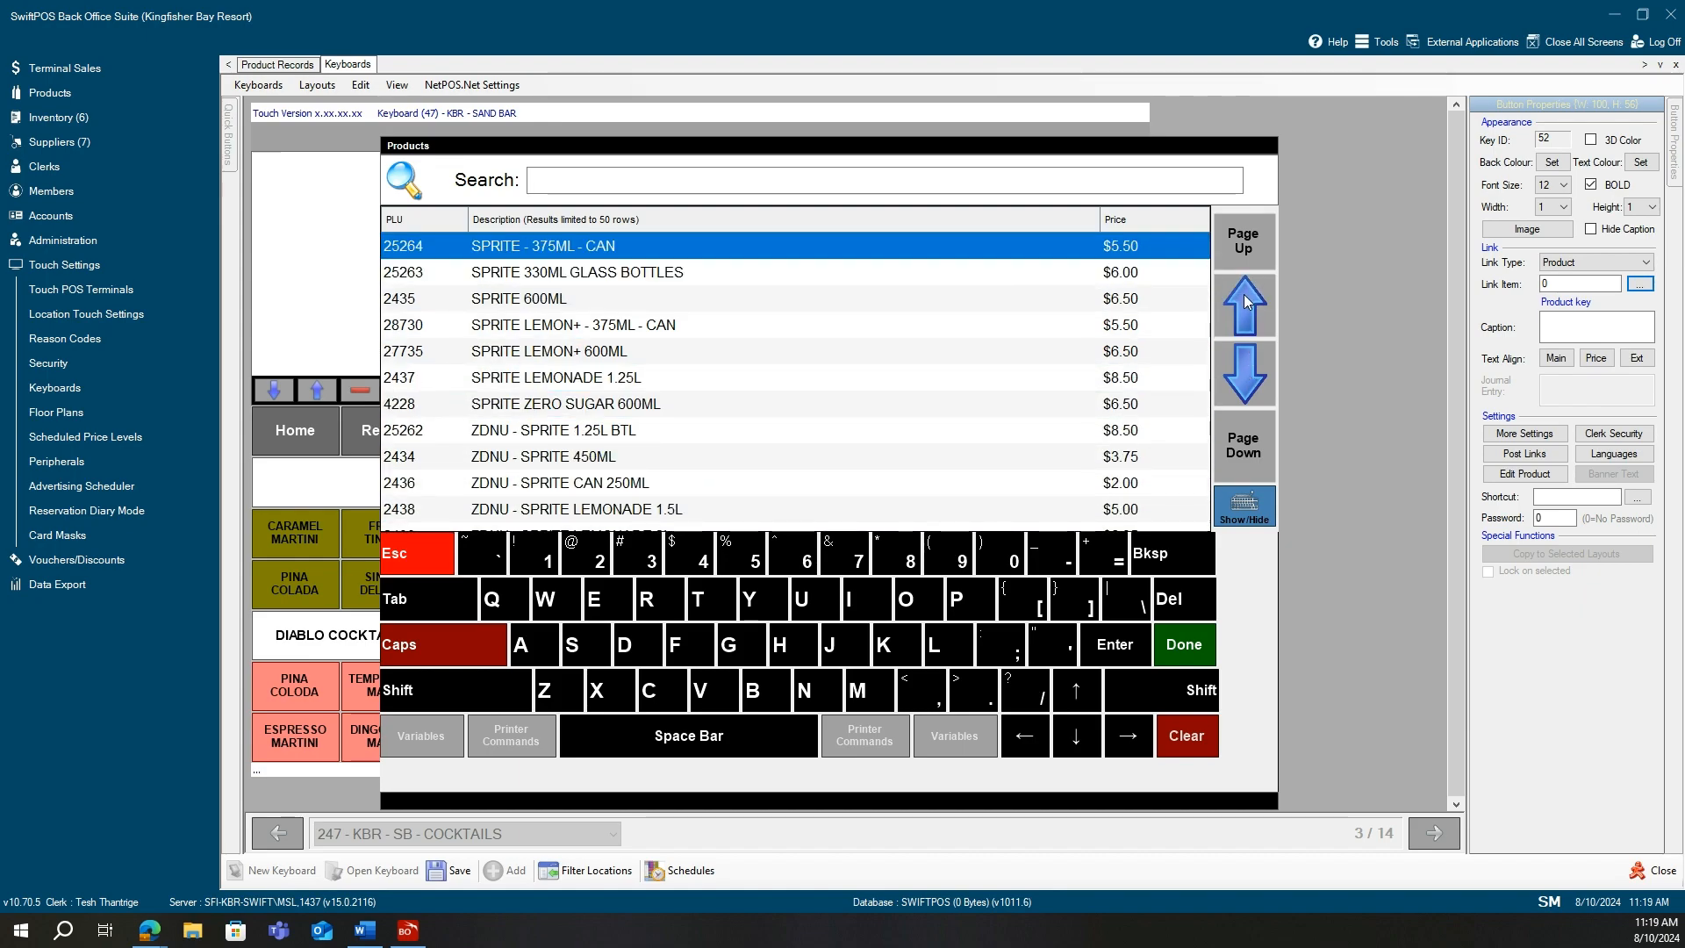
click(1248, 303)
click(1247, 303)
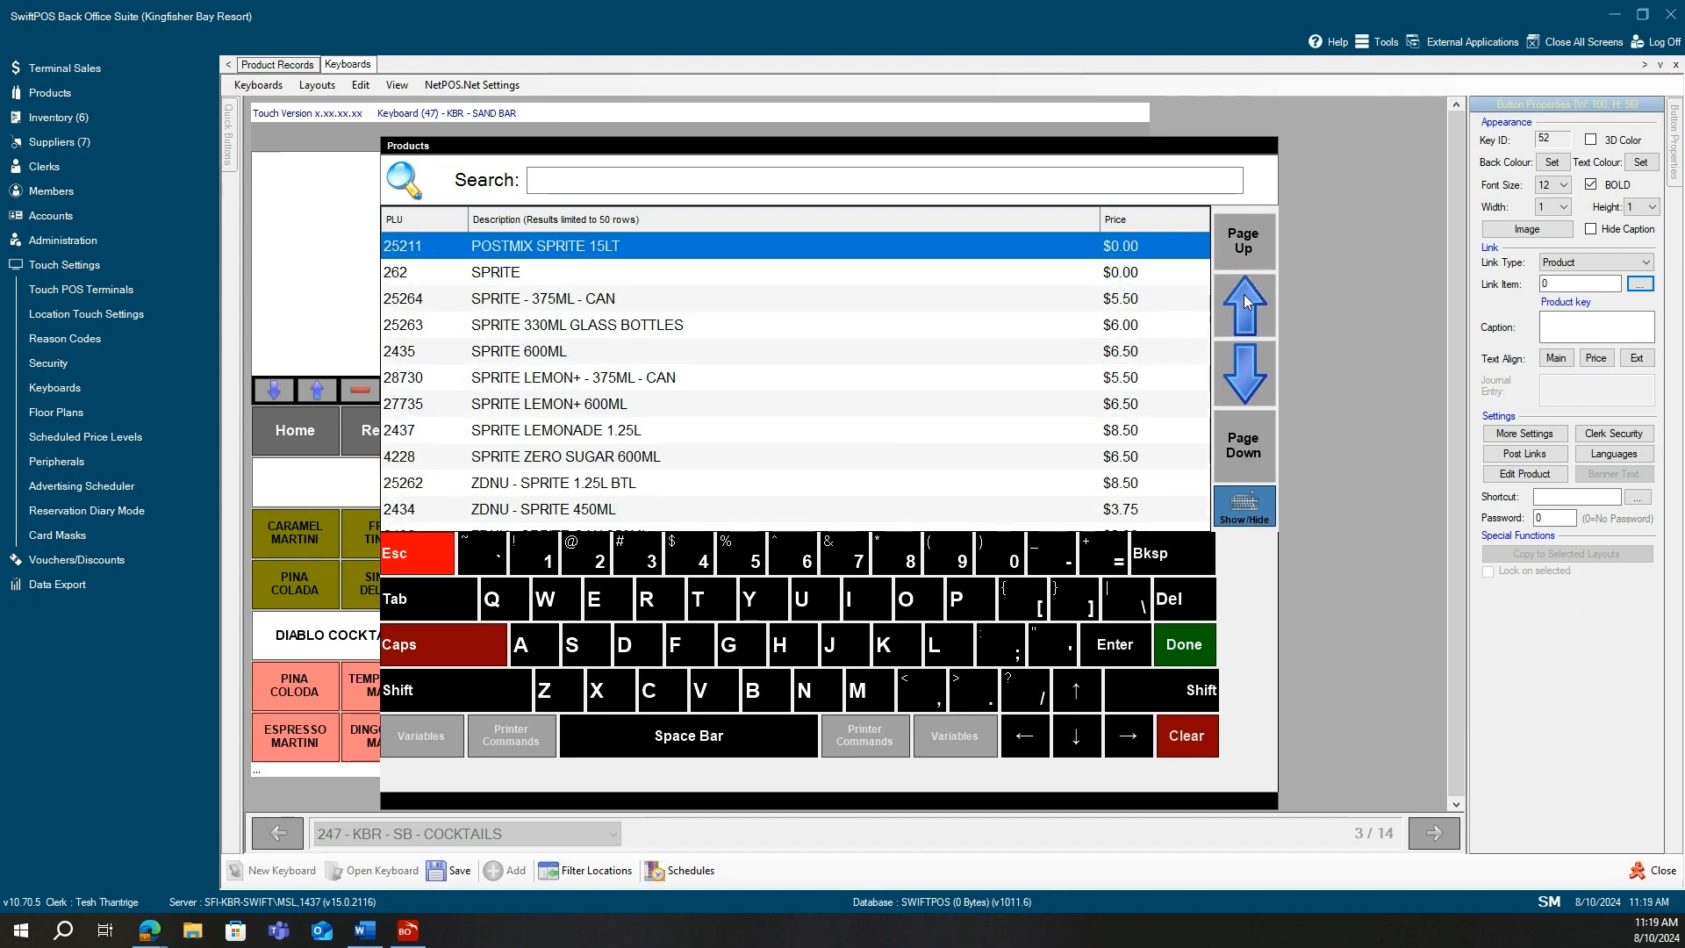
double_click(534, 303)
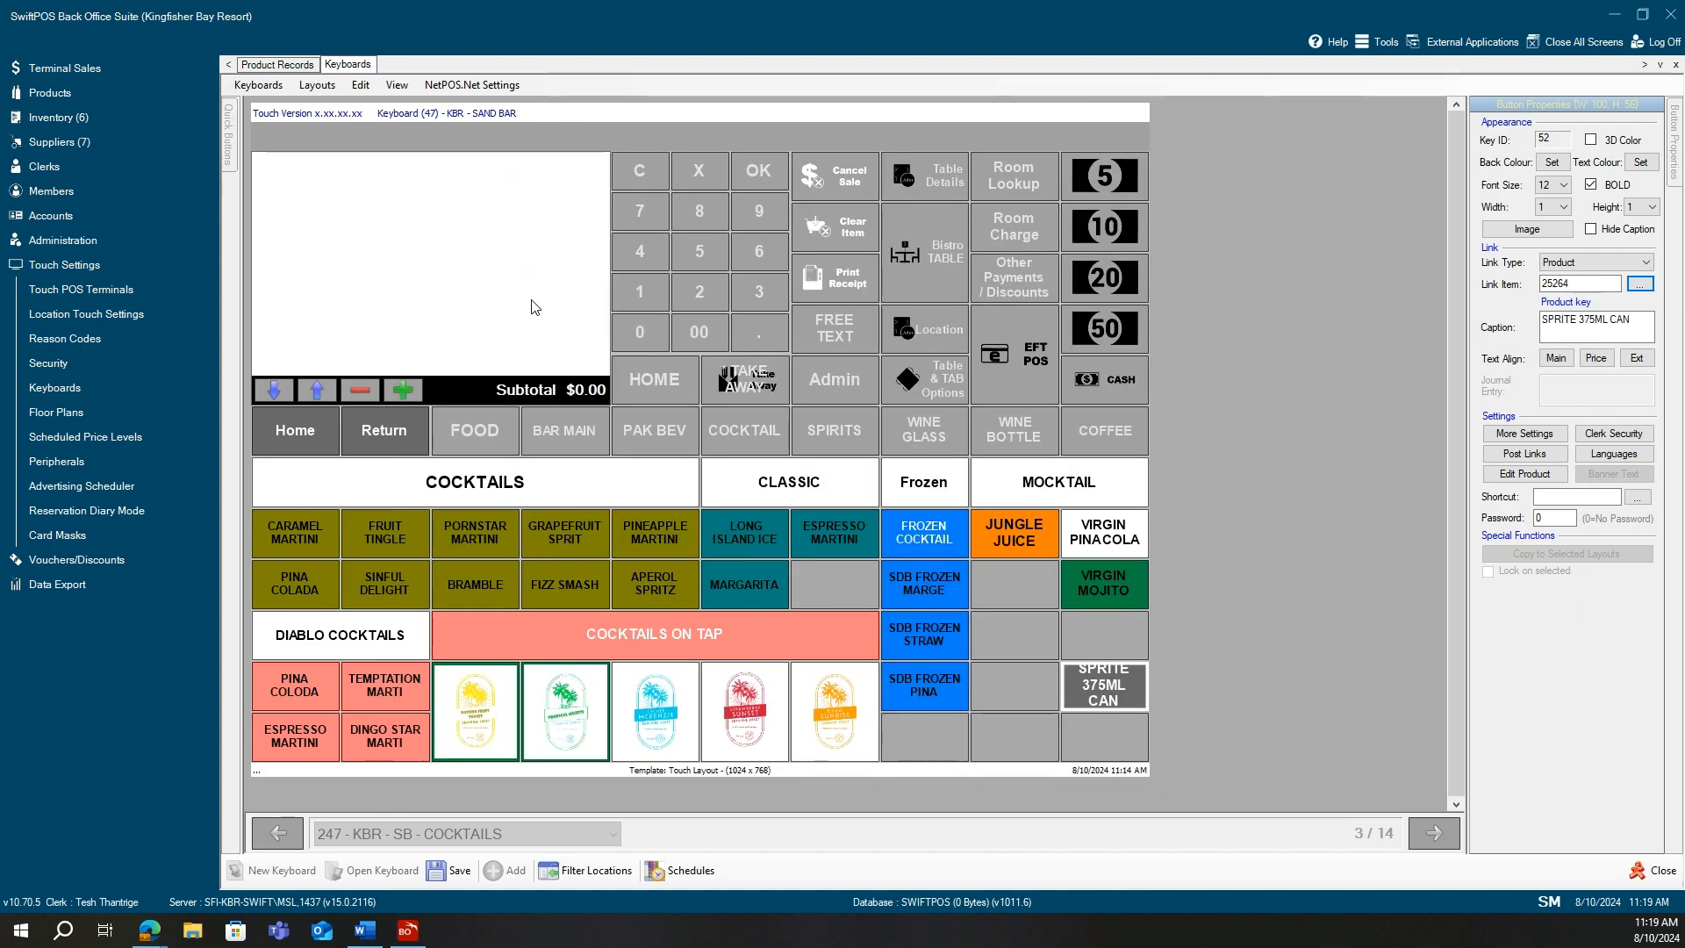
Give the SPRITE 375ML CAN key a red background colour.
click(1098, 685)
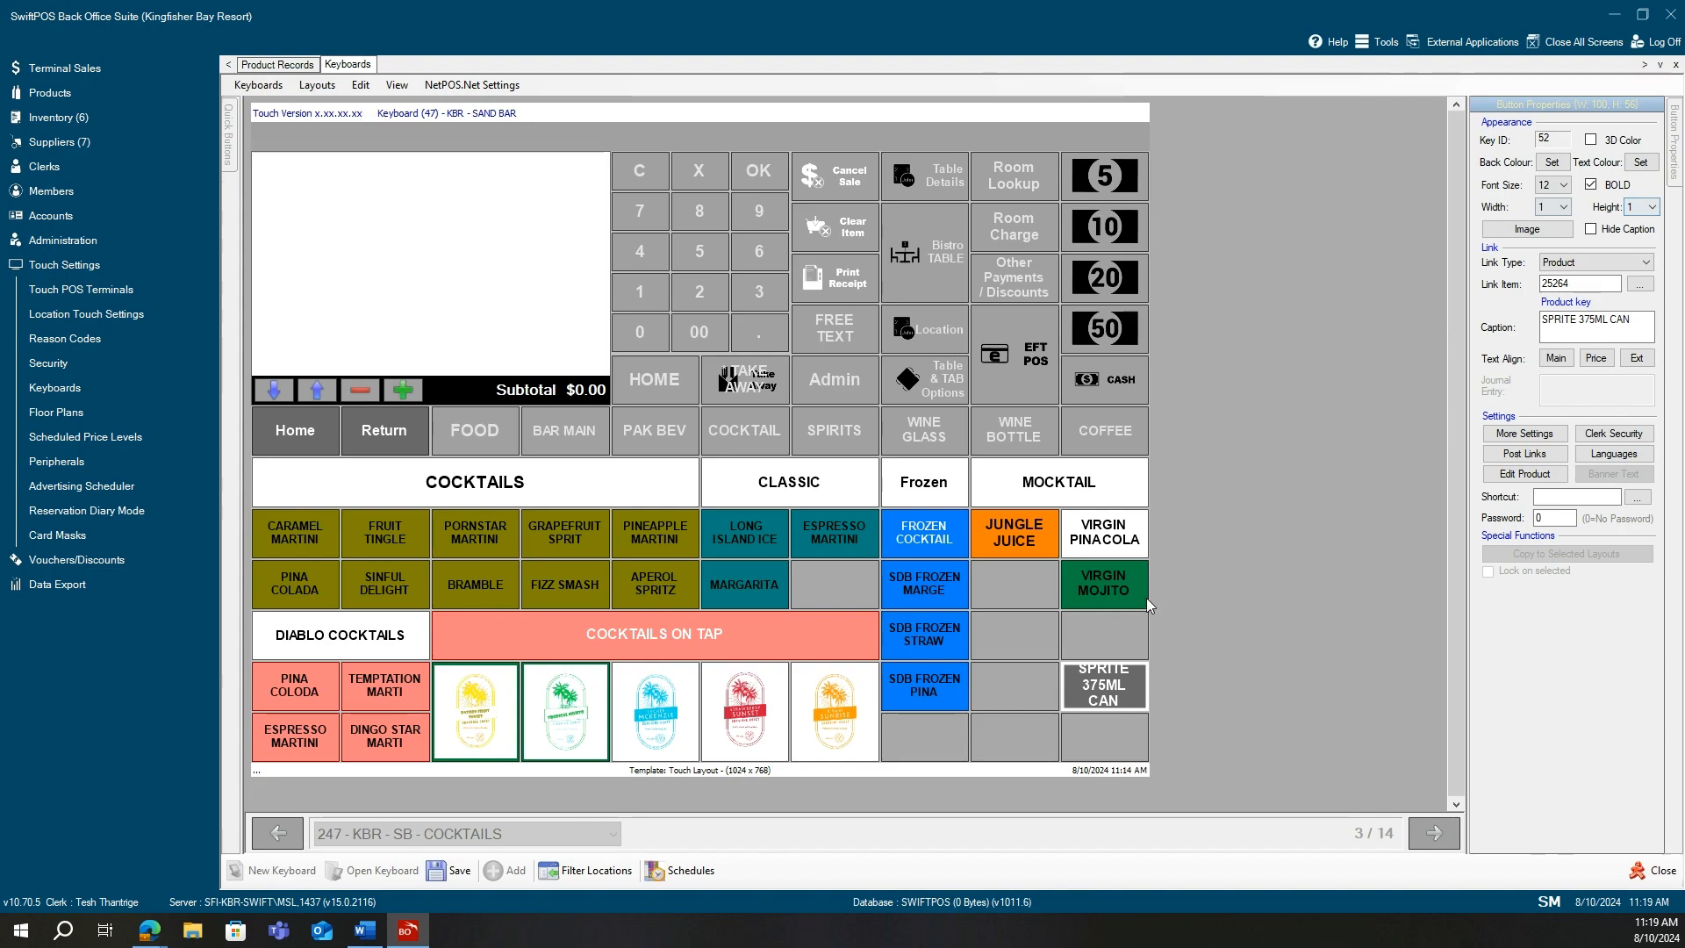
click(1554, 165)
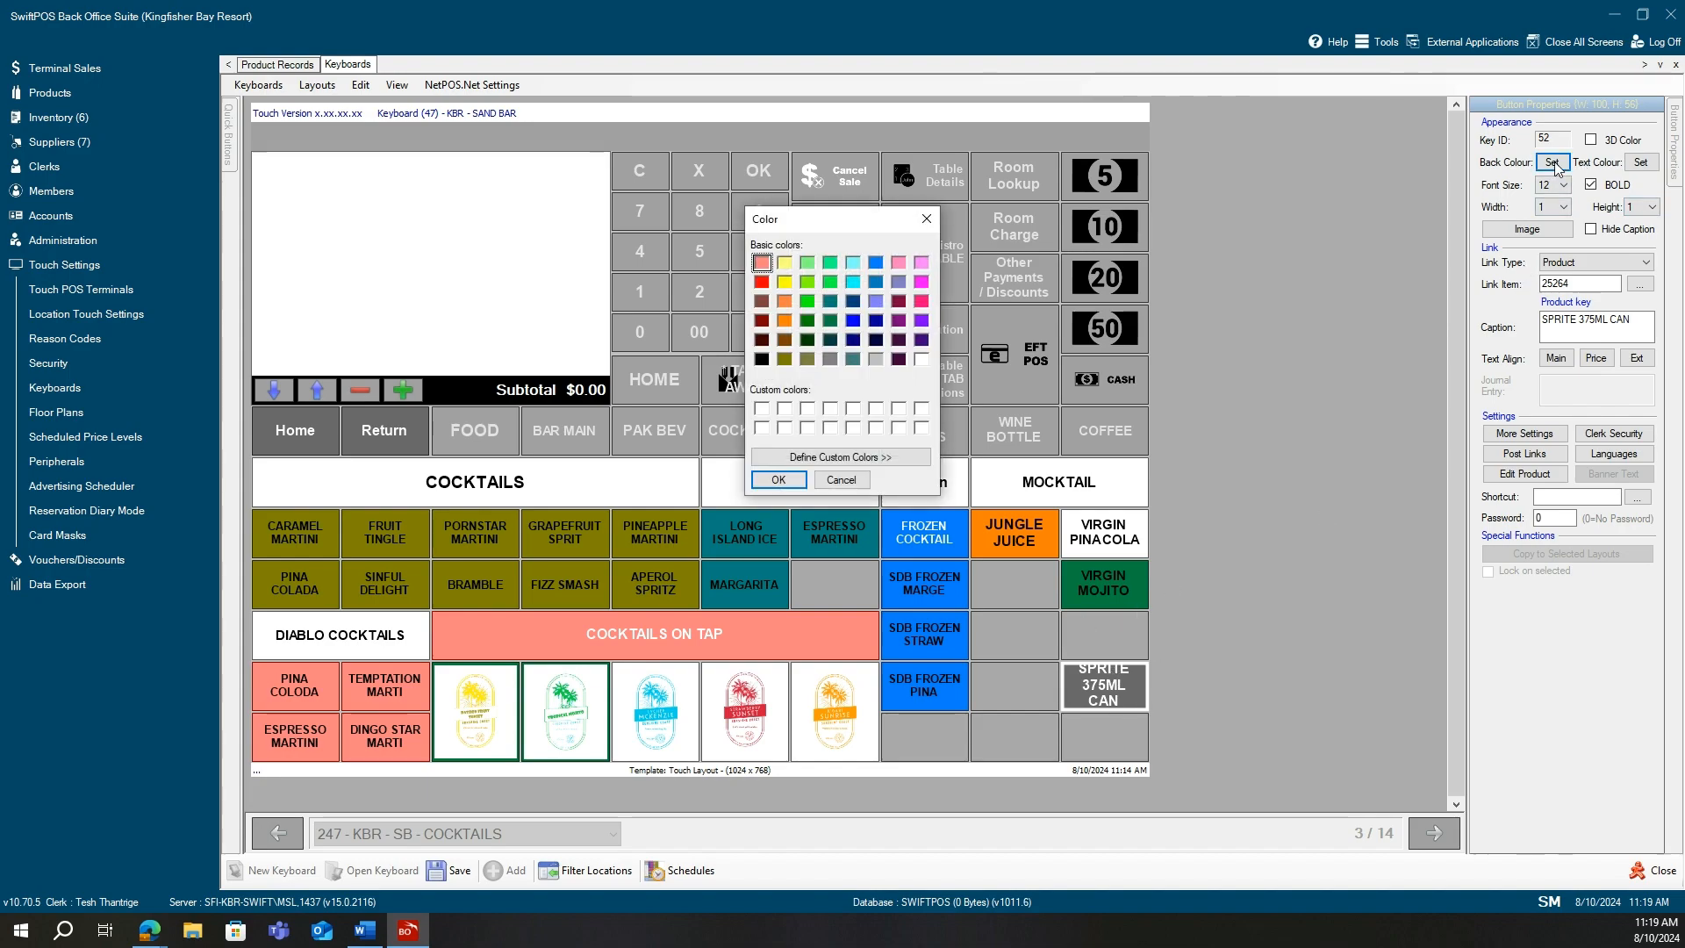
click(786, 263)
click(897, 323)
click(761, 282)
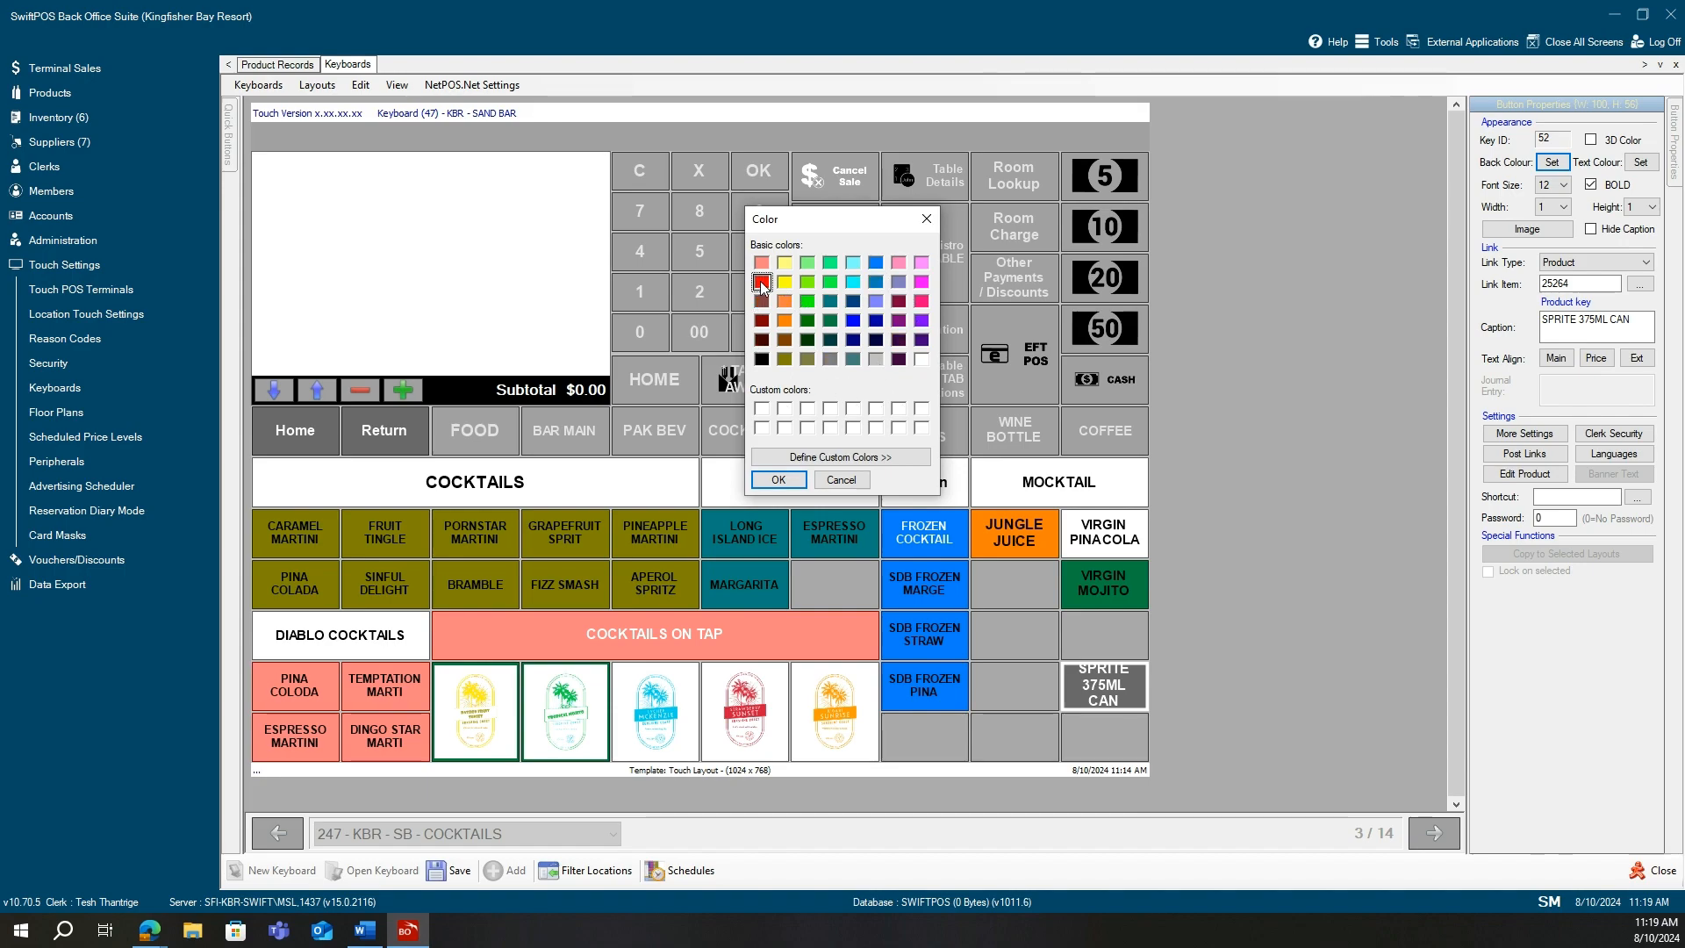
click(779, 480)
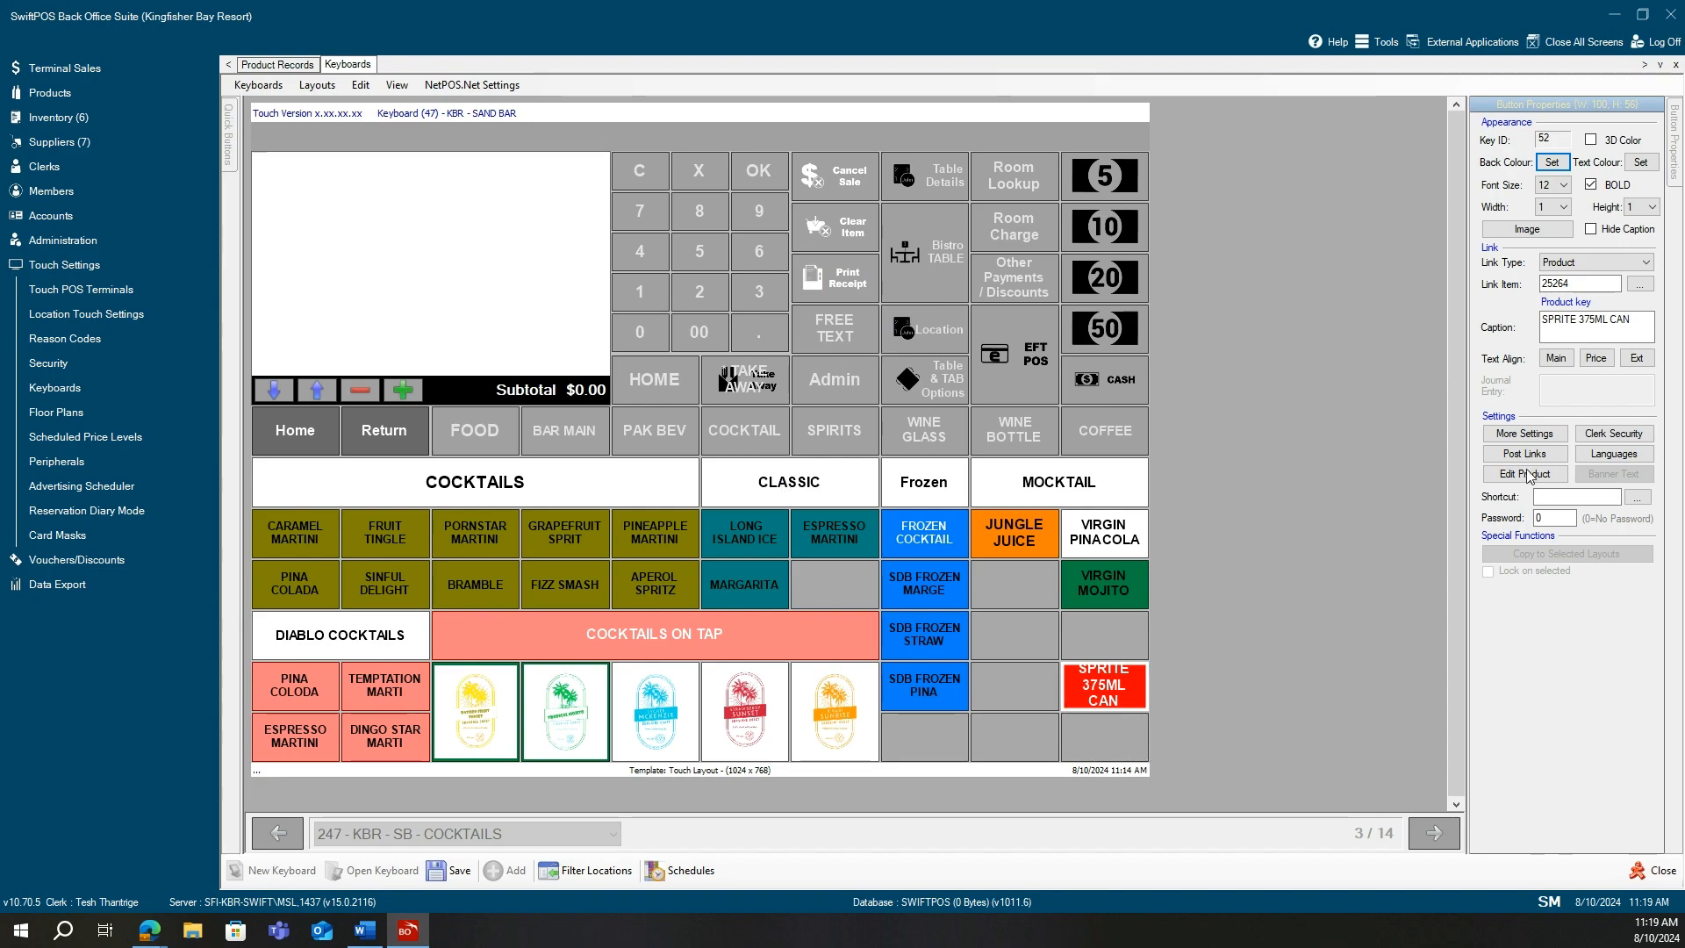
Set the SPRITE key's caption text colour to black.
click(1641, 162)
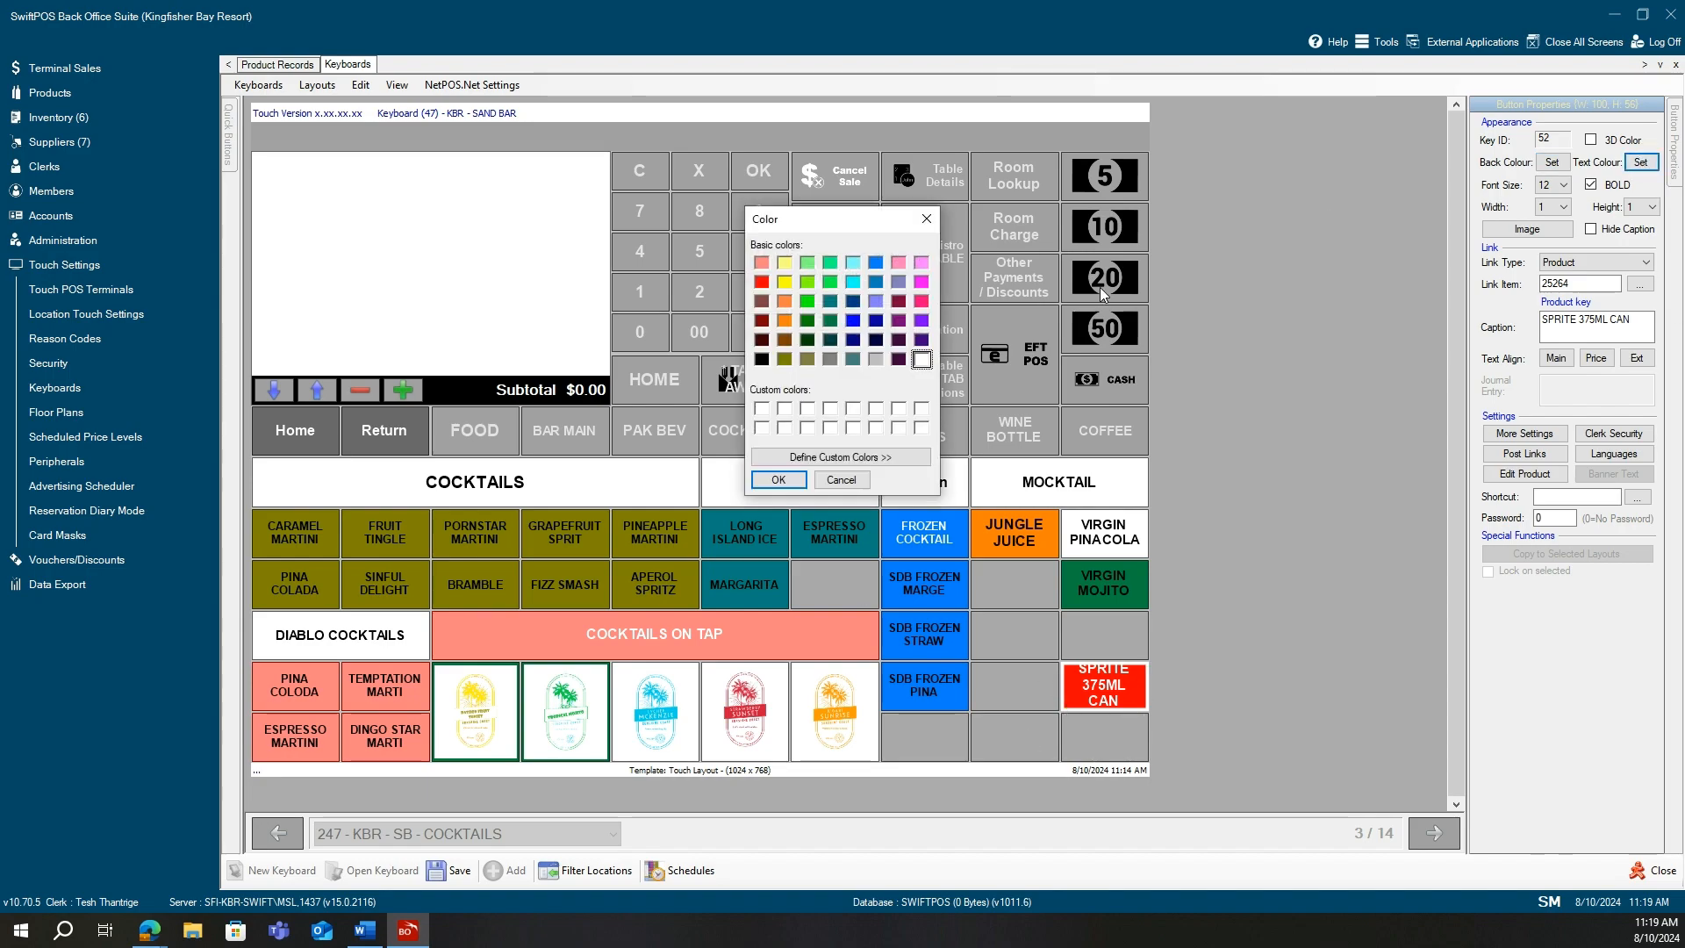
click(762, 359)
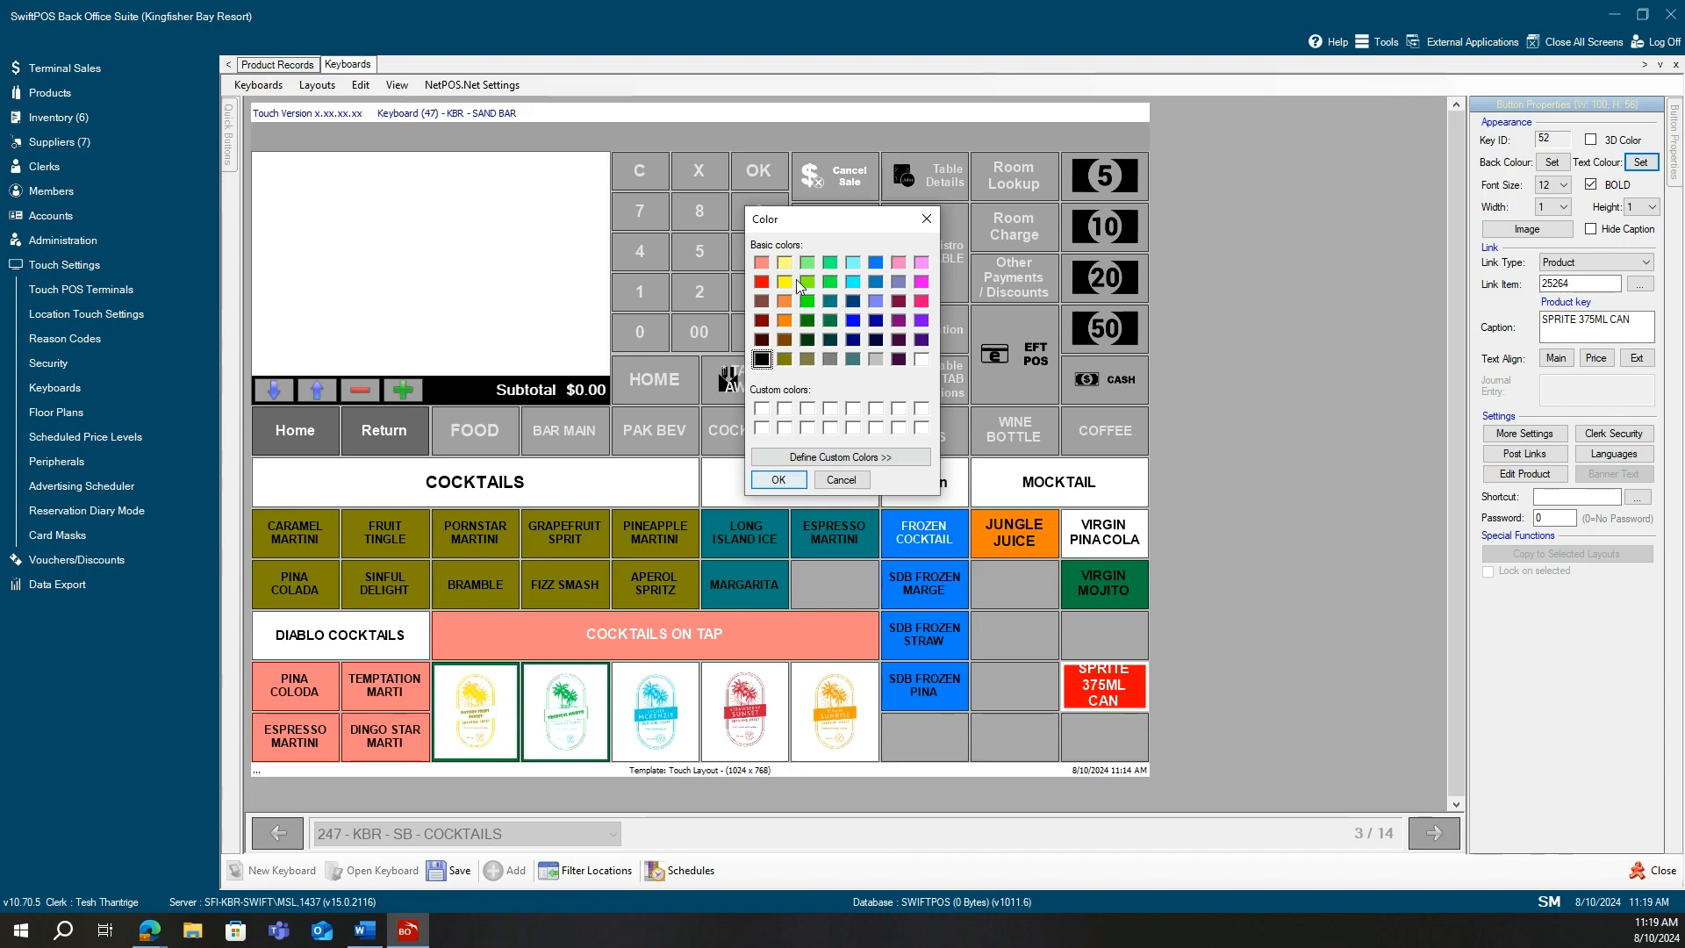
click(792, 482)
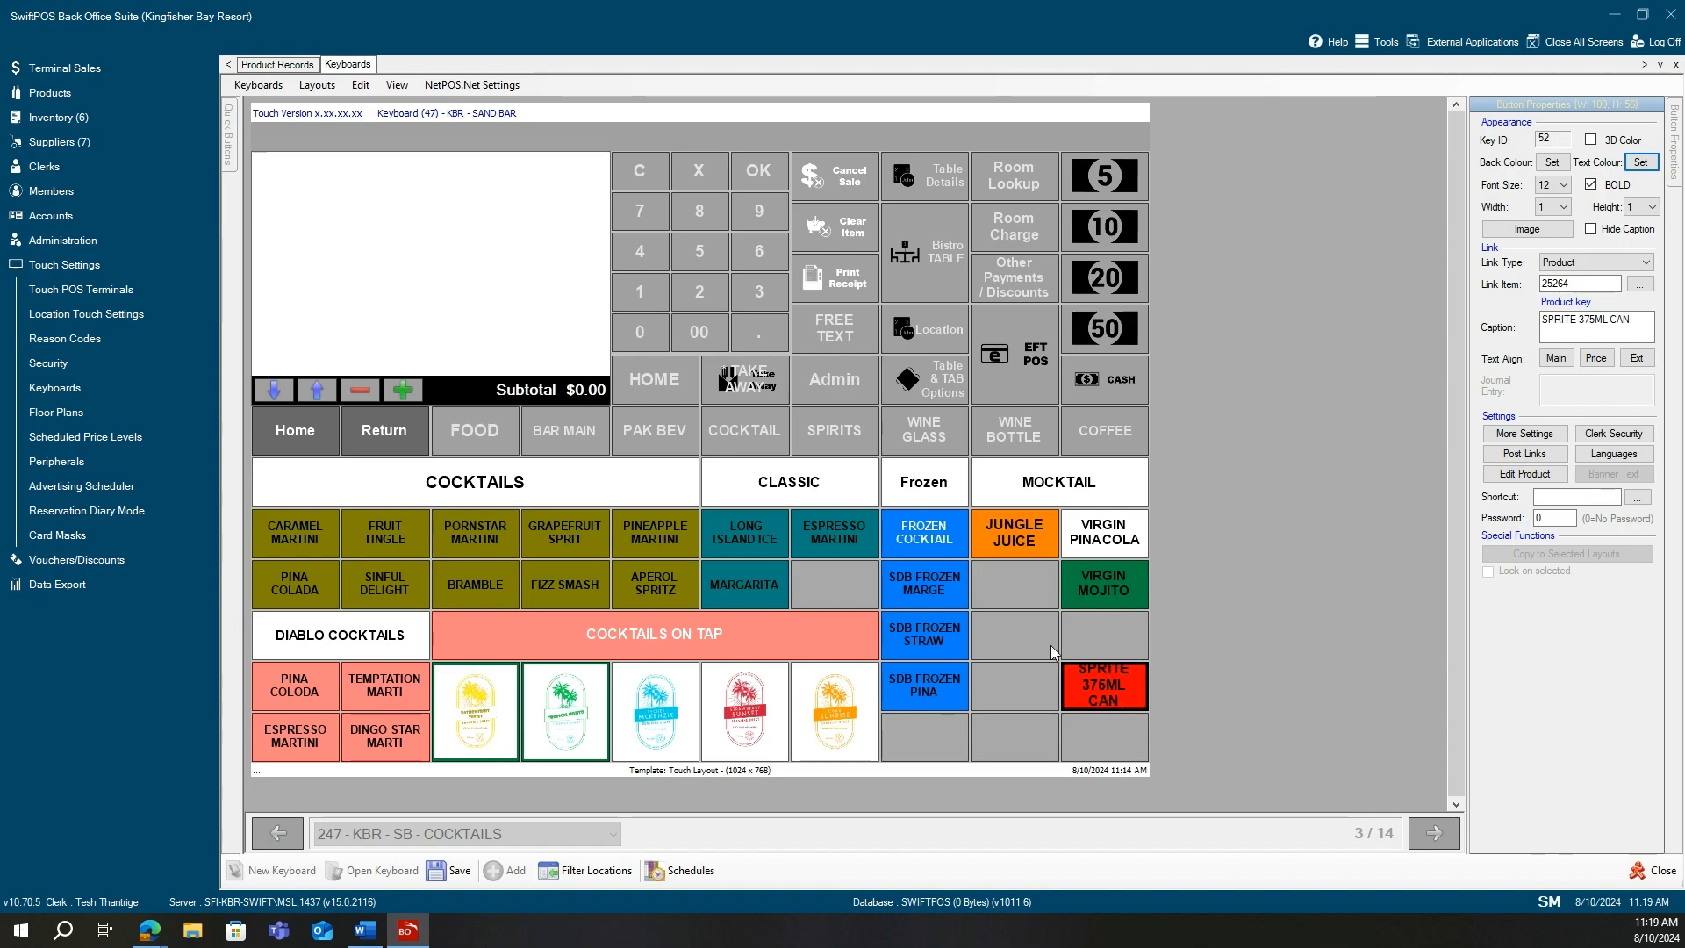
click(1565, 184)
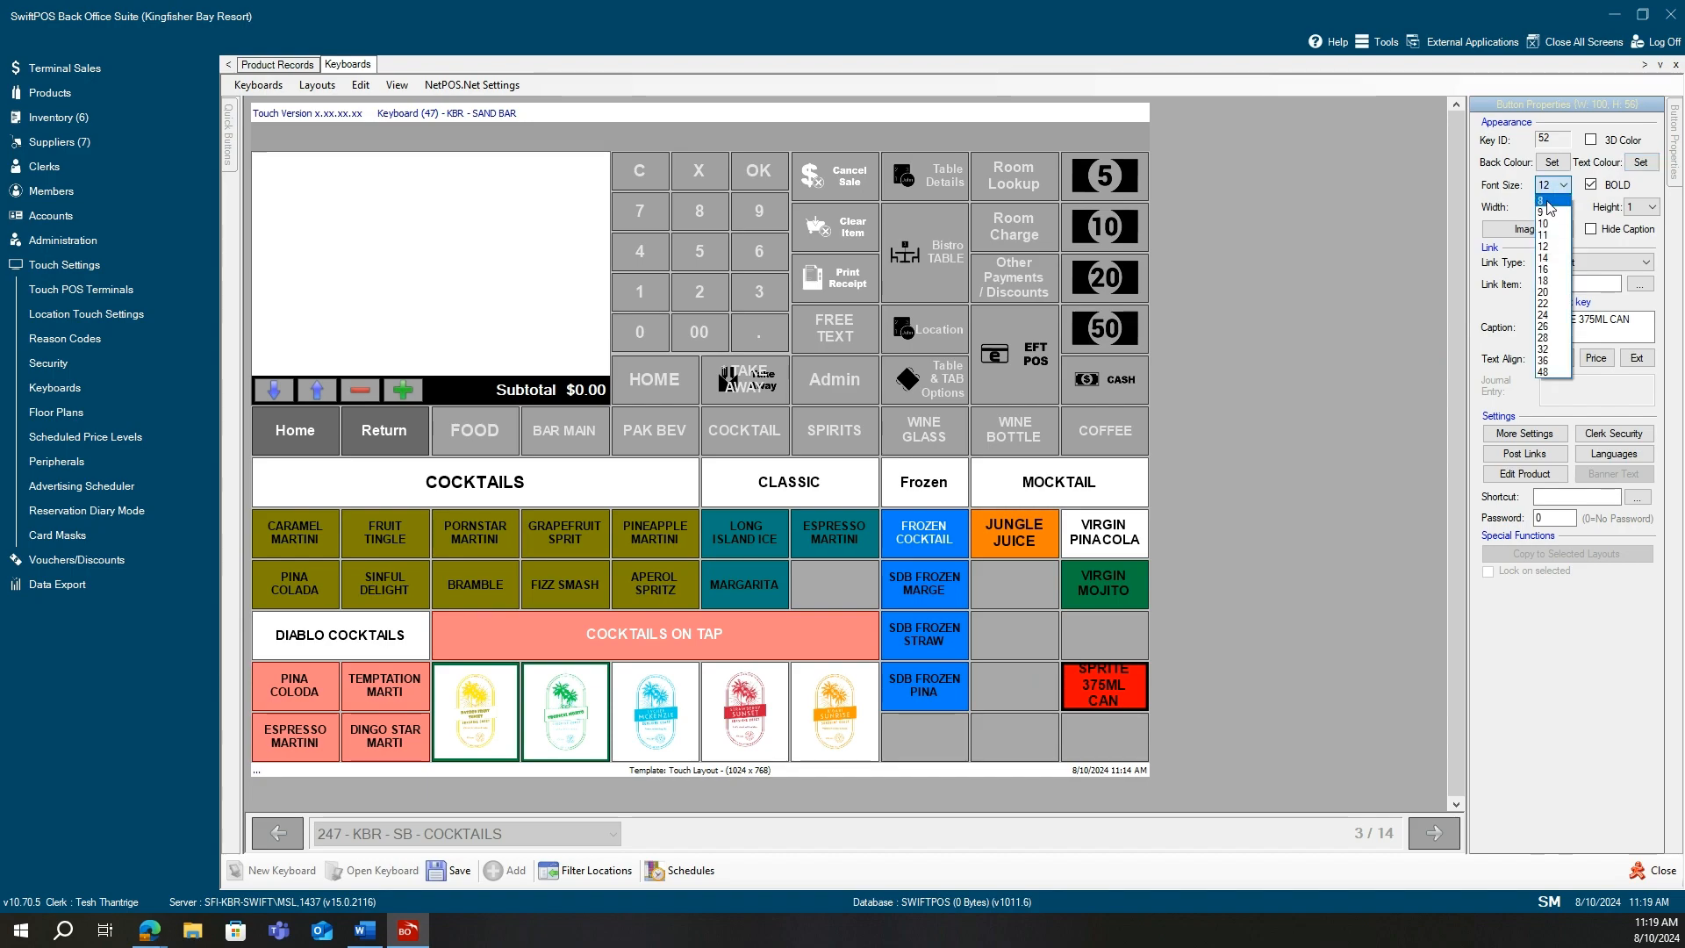
Set the SPRITE 375ML CAN caption font size to 8, after briefly trying 32.
click(1549, 201)
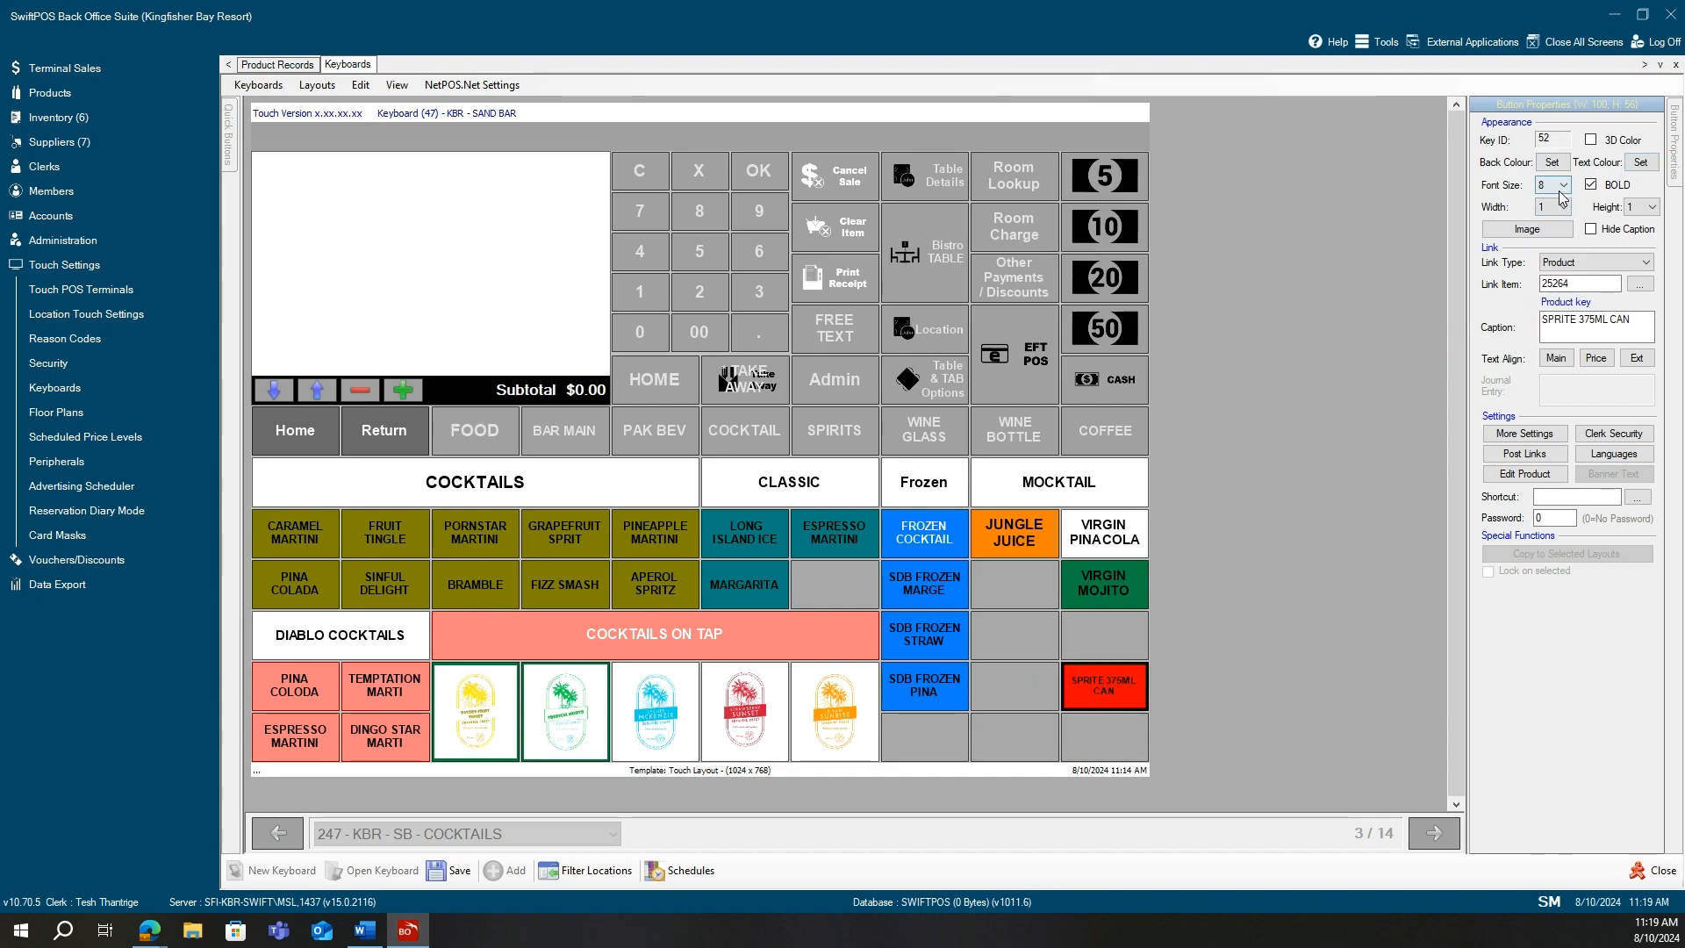
click(1554, 186)
click(1545, 361)
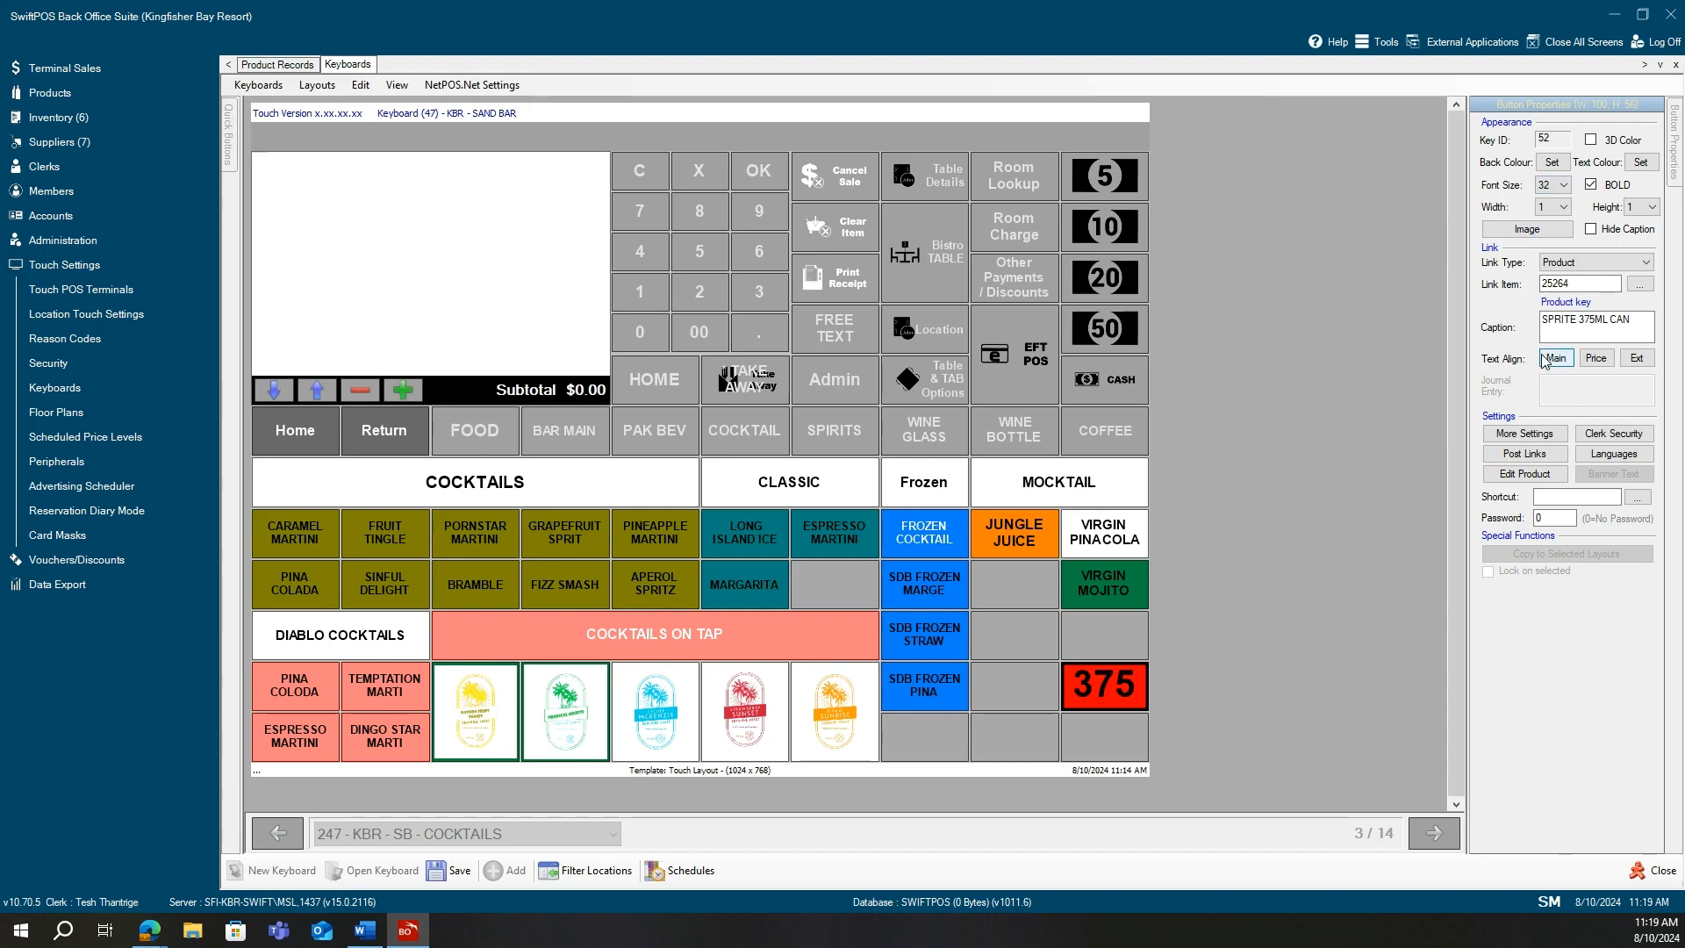
click(1547, 186)
click(1547, 201)
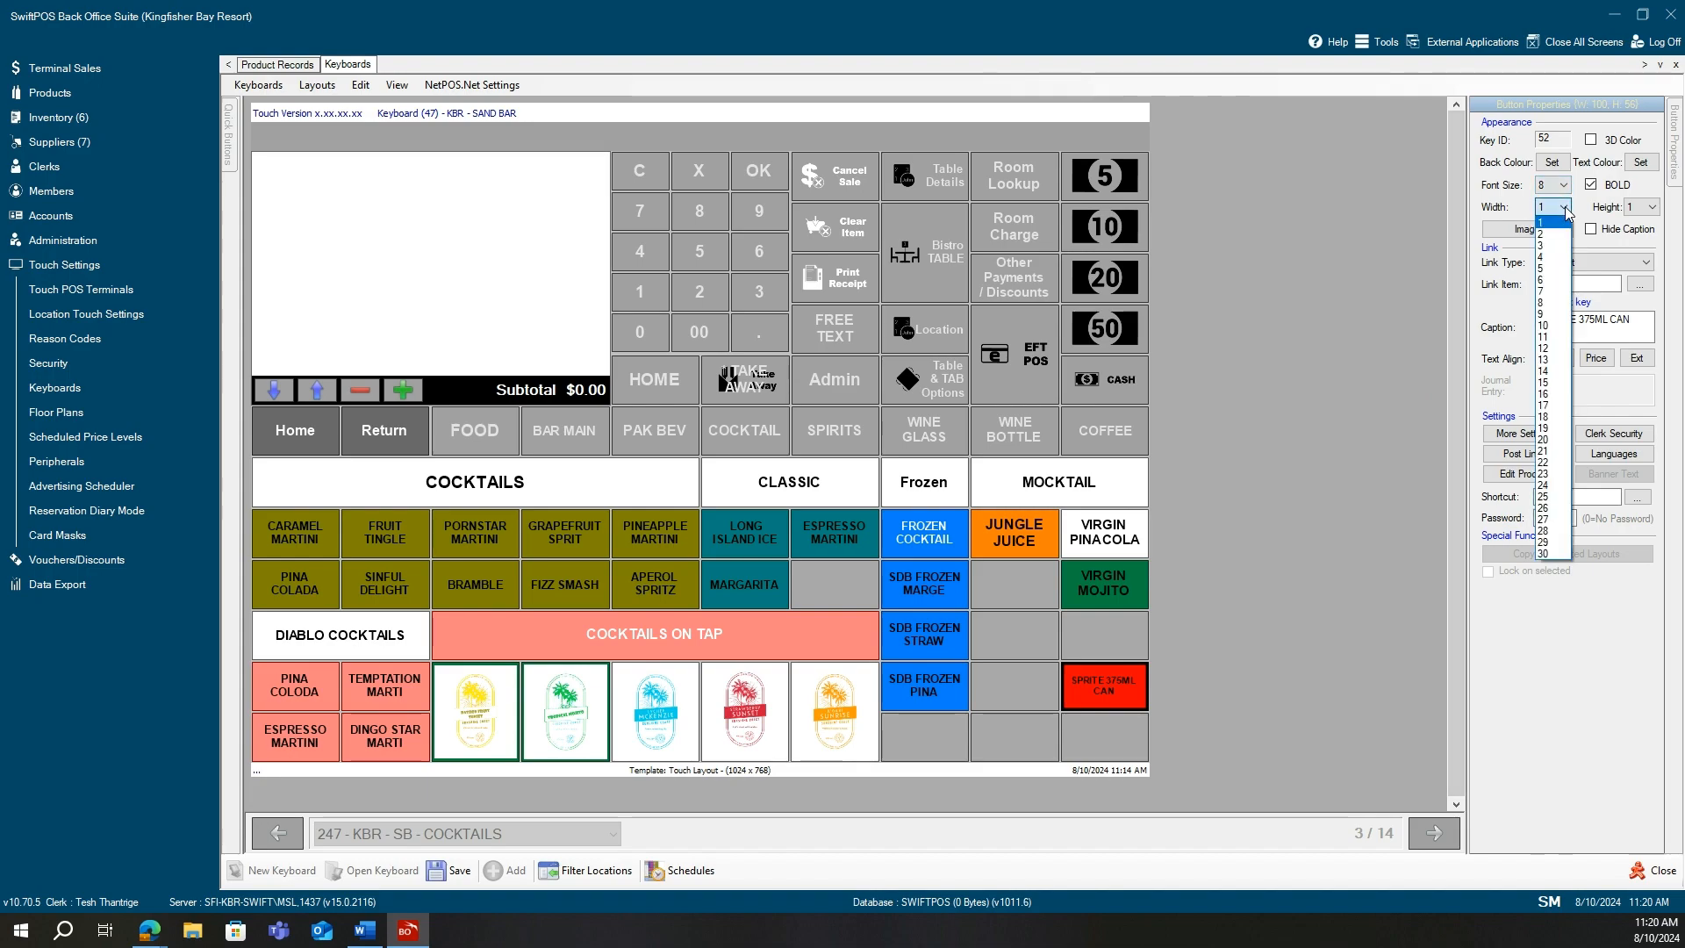
click(1551, 237)
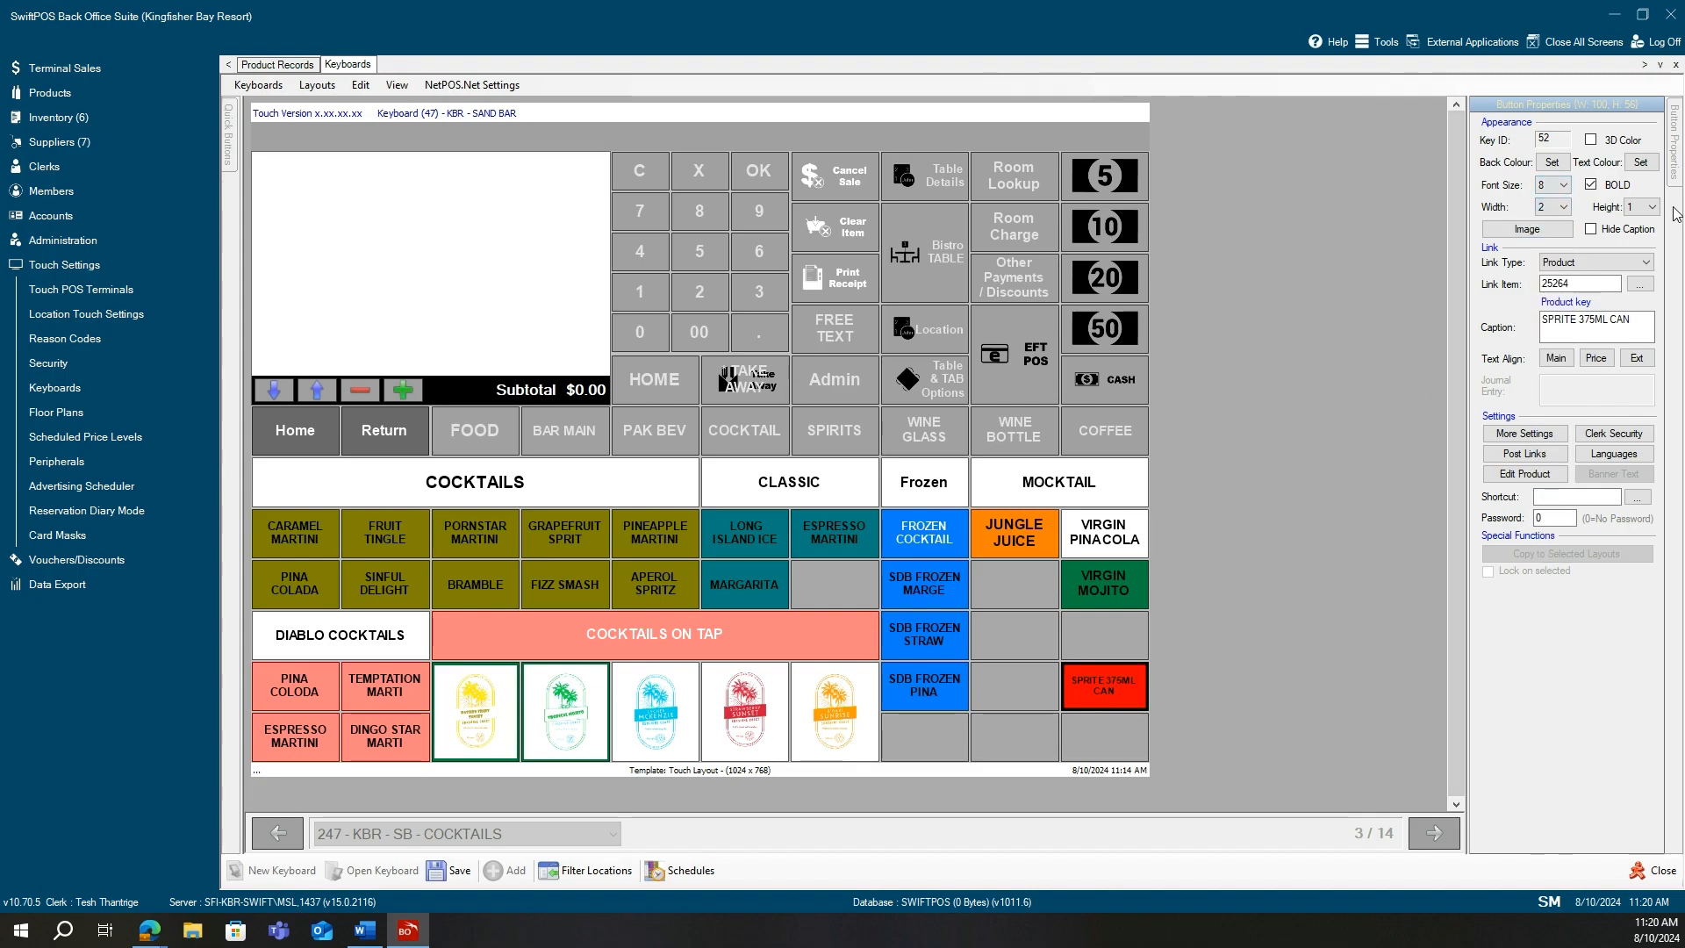
click(1650, 207)
click(1643, 237)
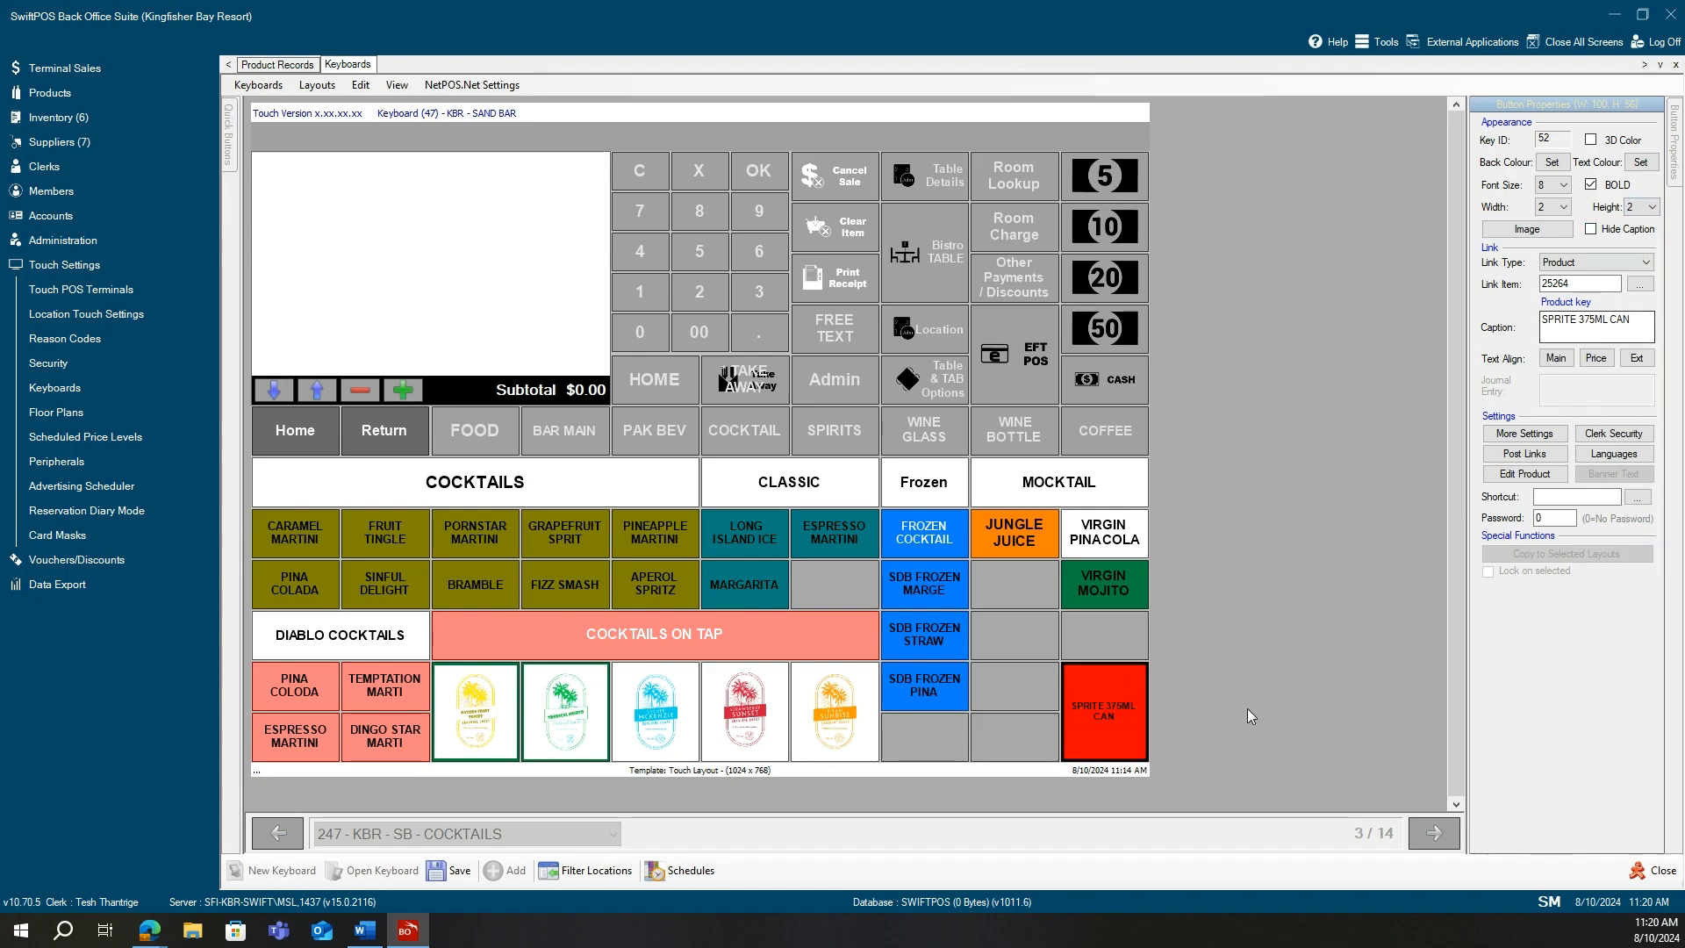
drag(1113, 709, 1018, 676)
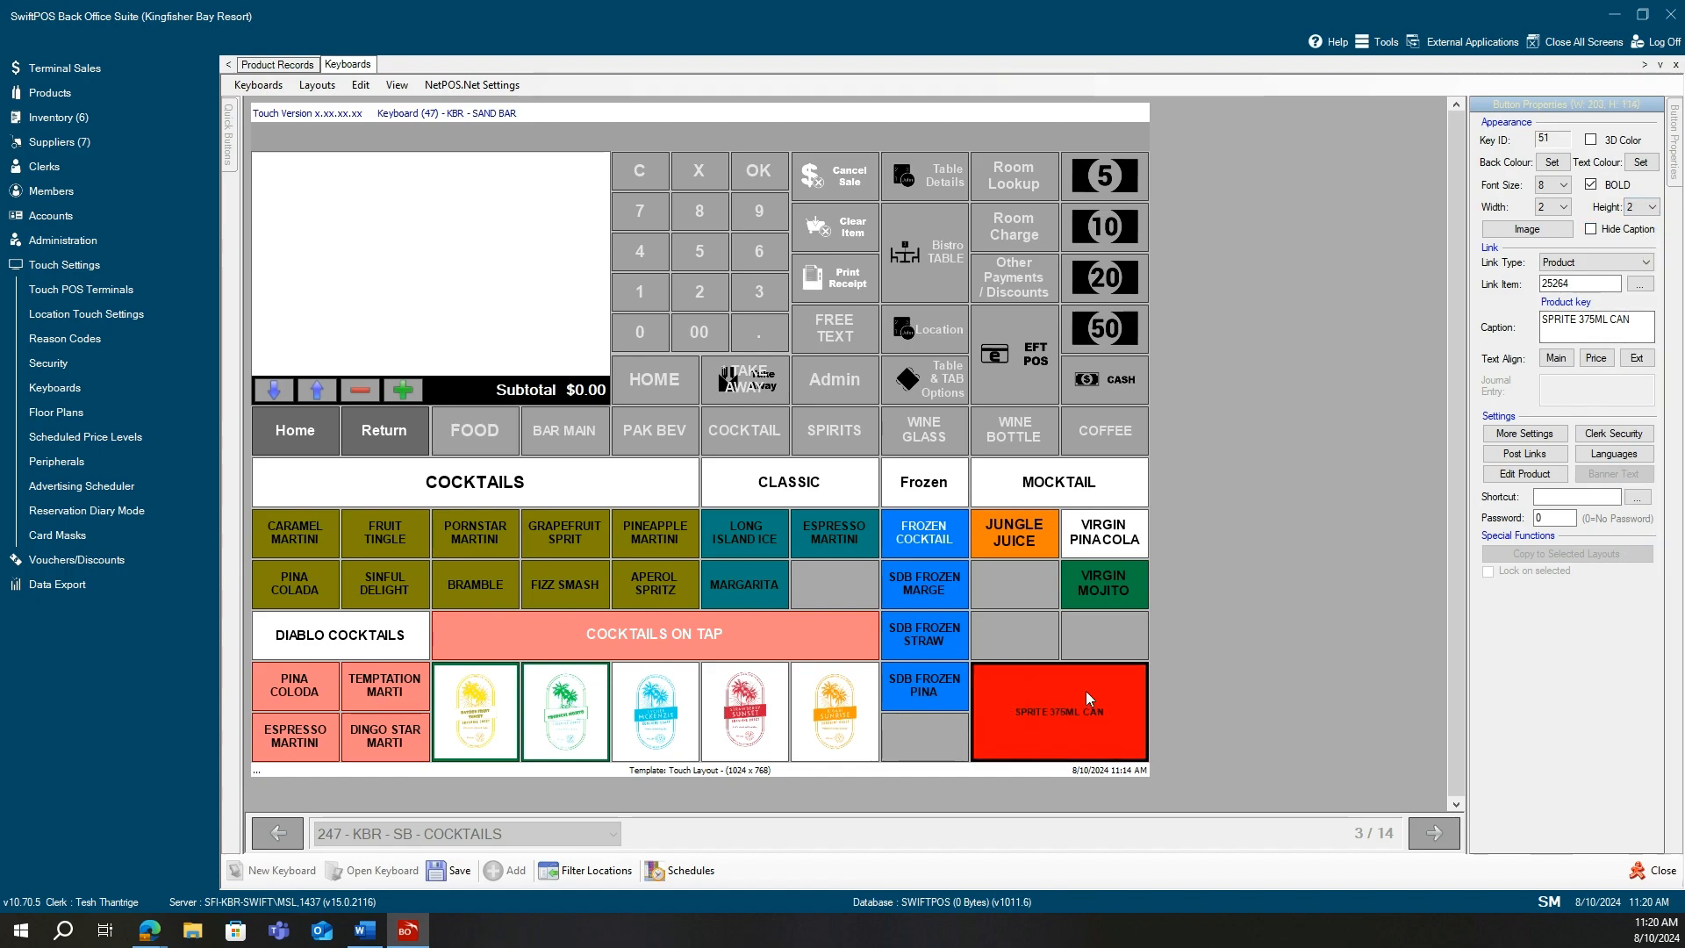
click(1649, 209)
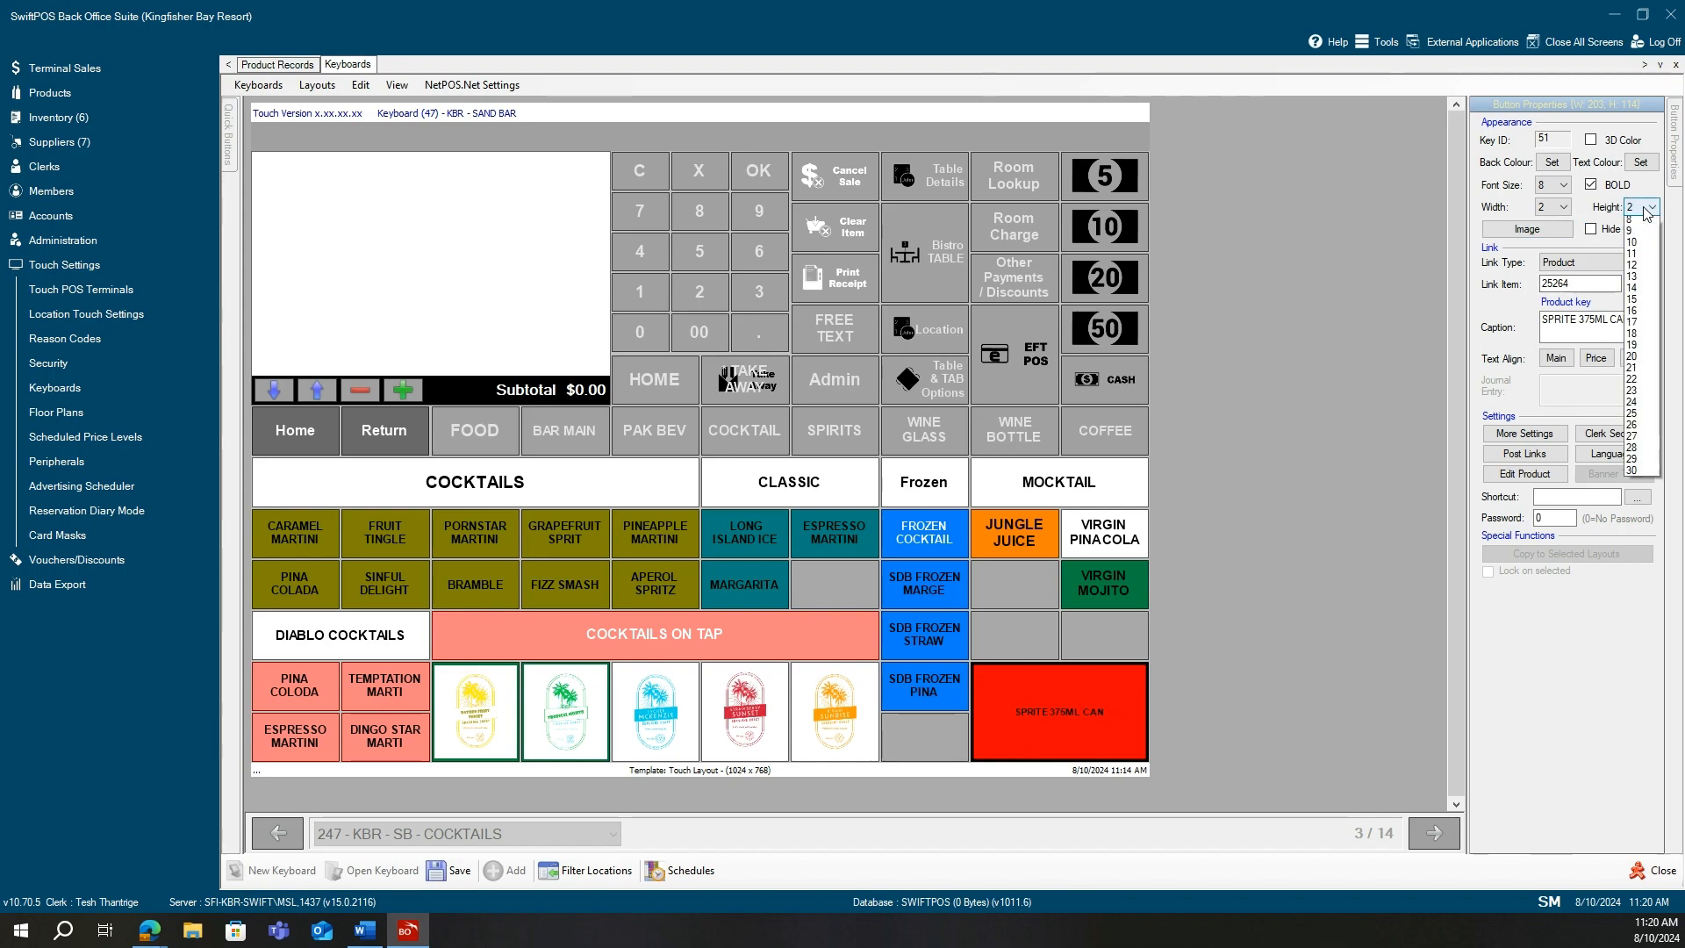
scroll(1640, 263, up, 3)
click(1637, 222)
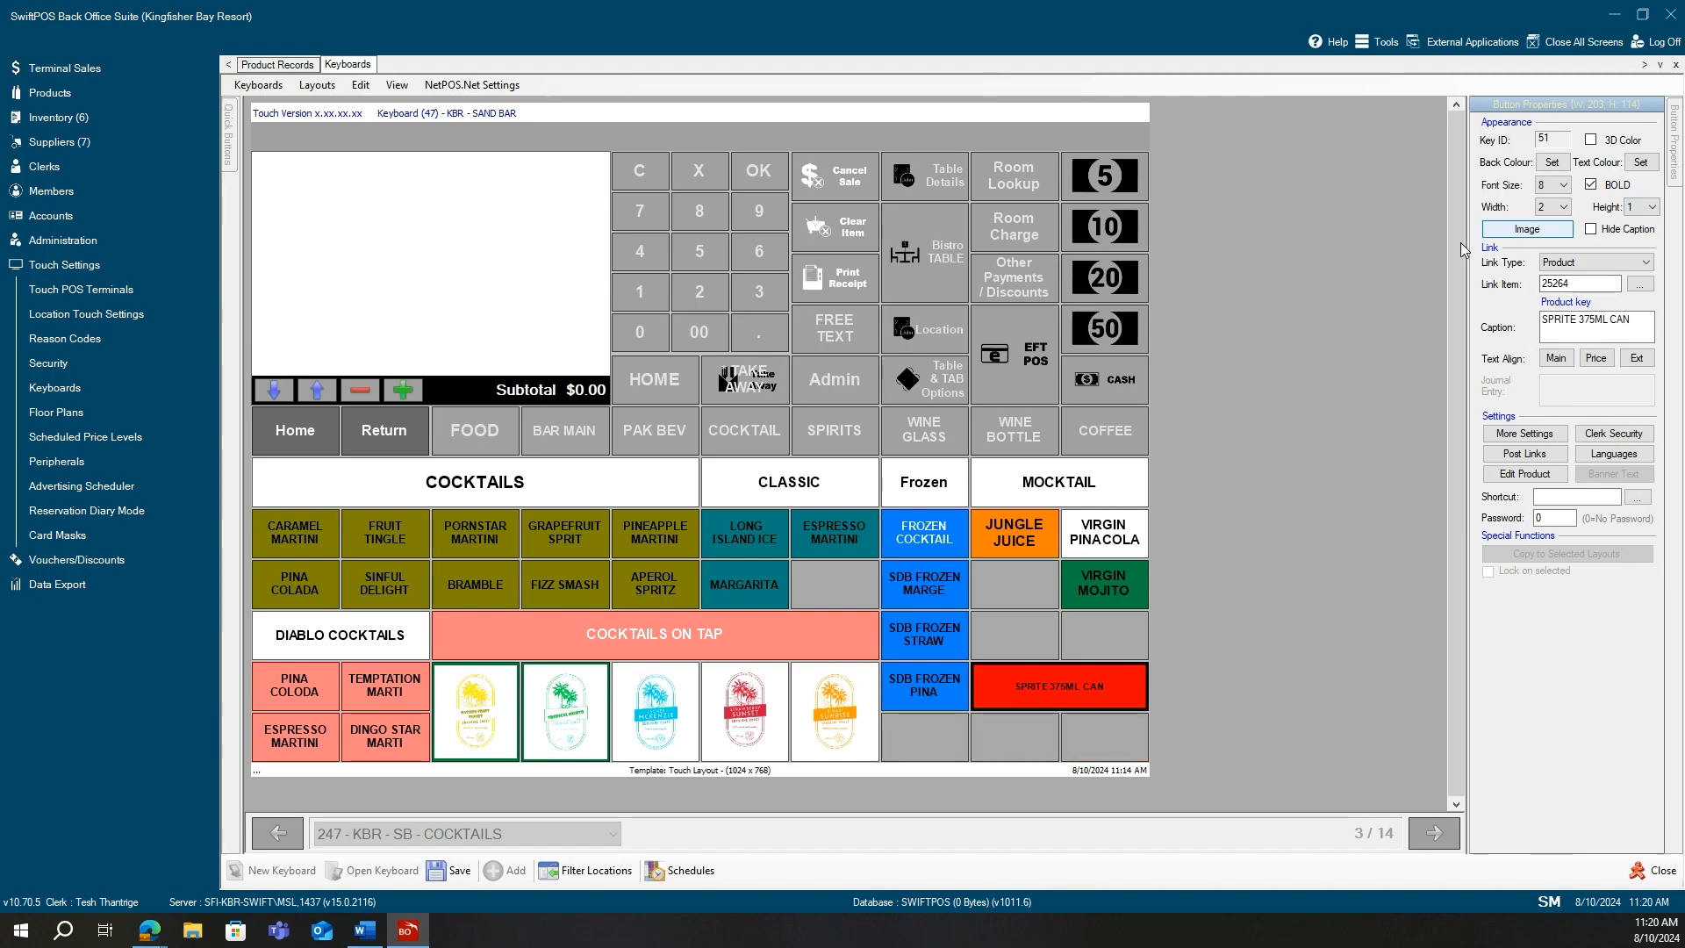
click(1557, 209)
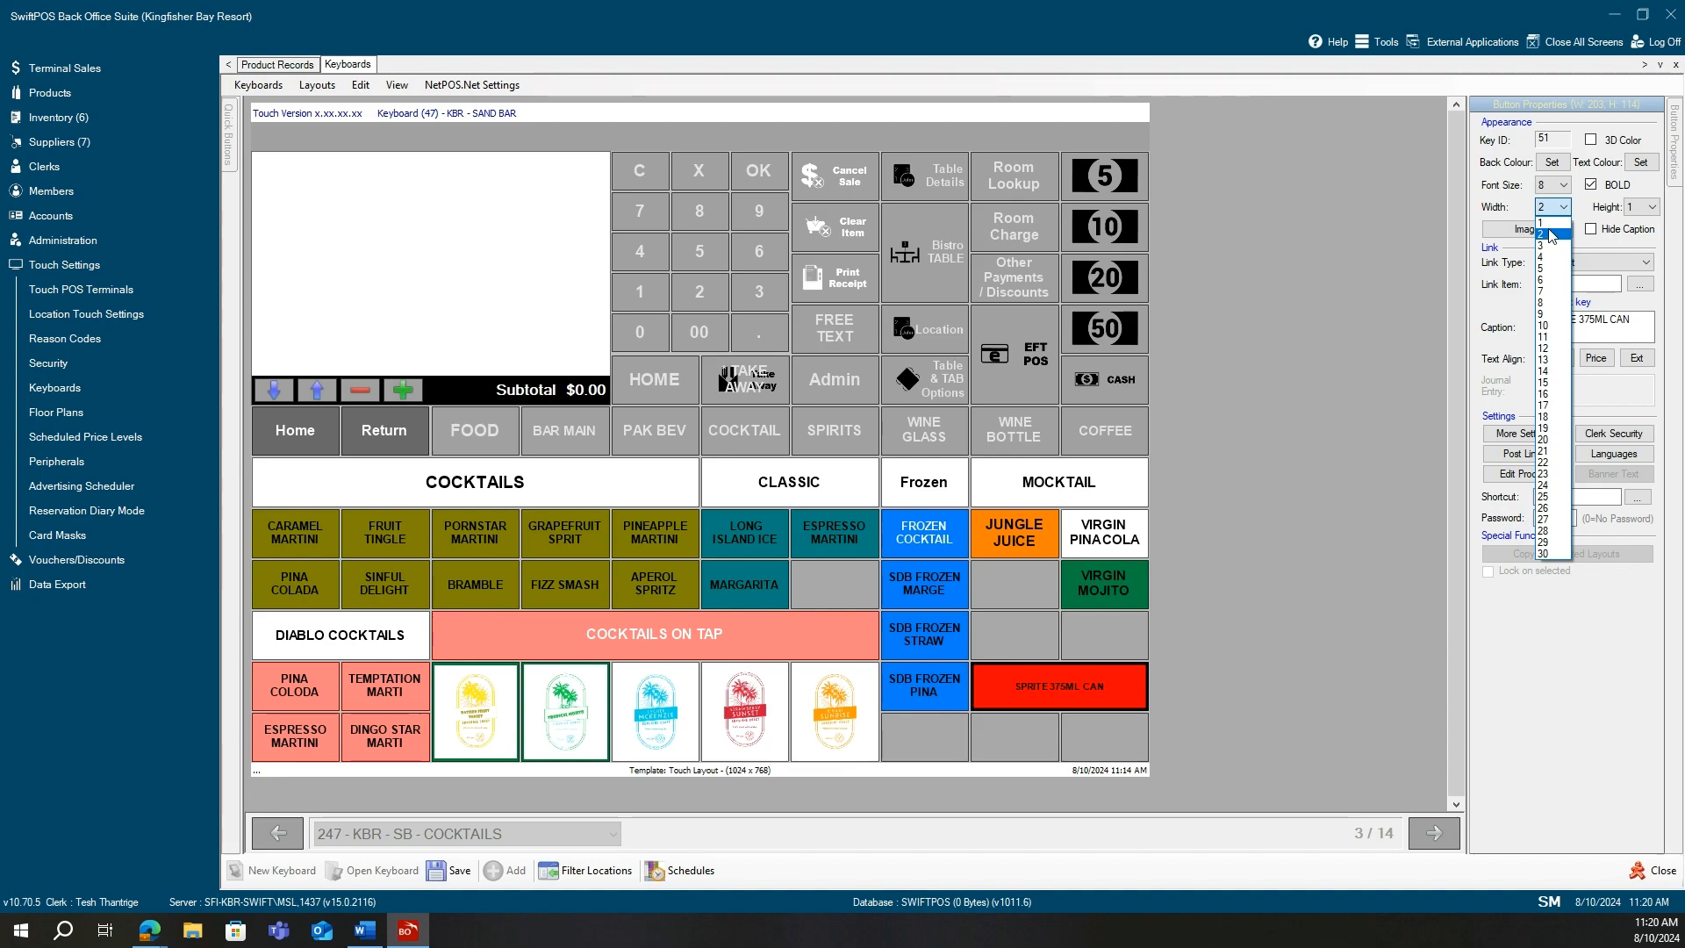
click(1550, 222)
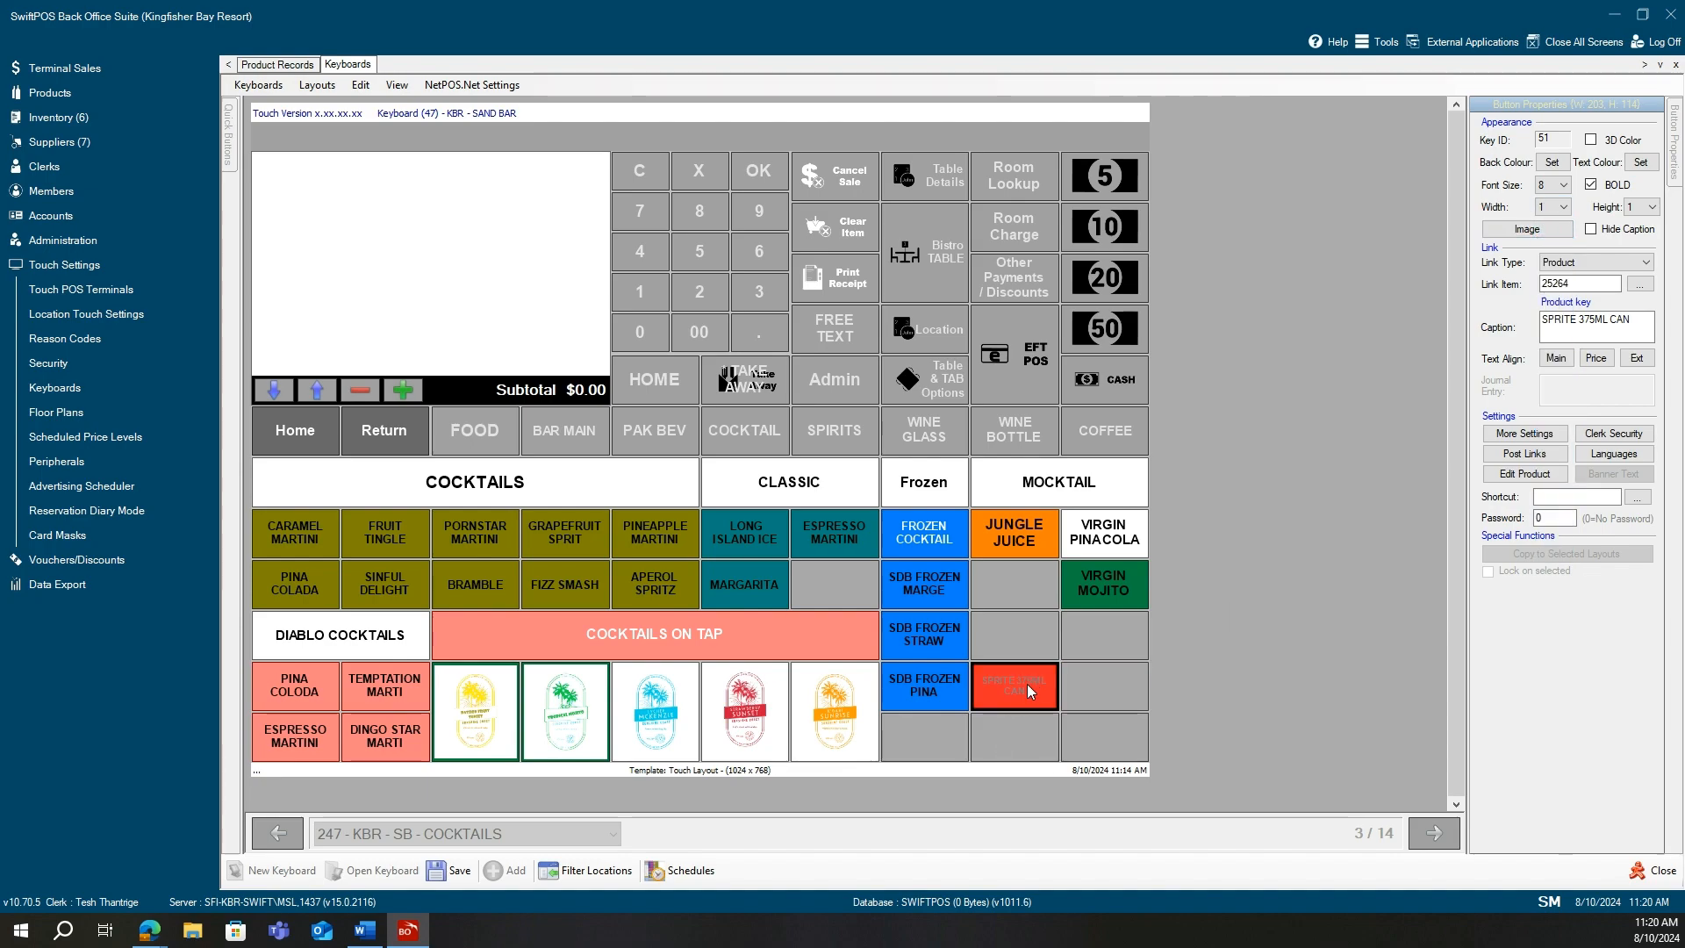
drag(1027, 683, 1109, 677)
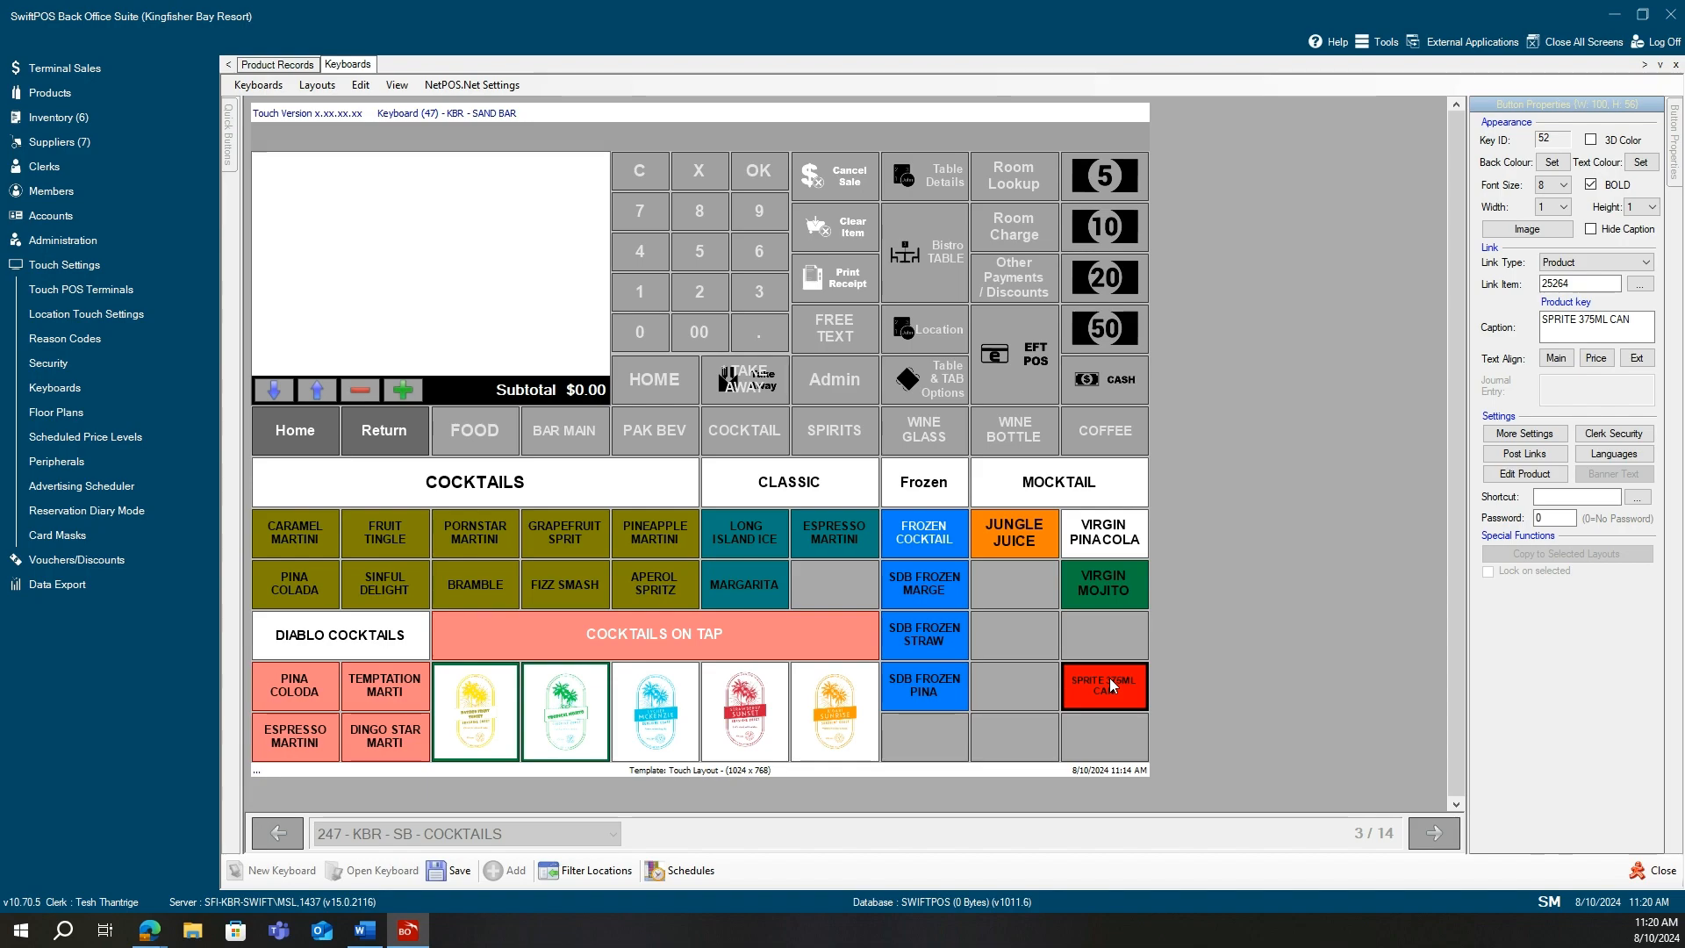
click(1018, 658)
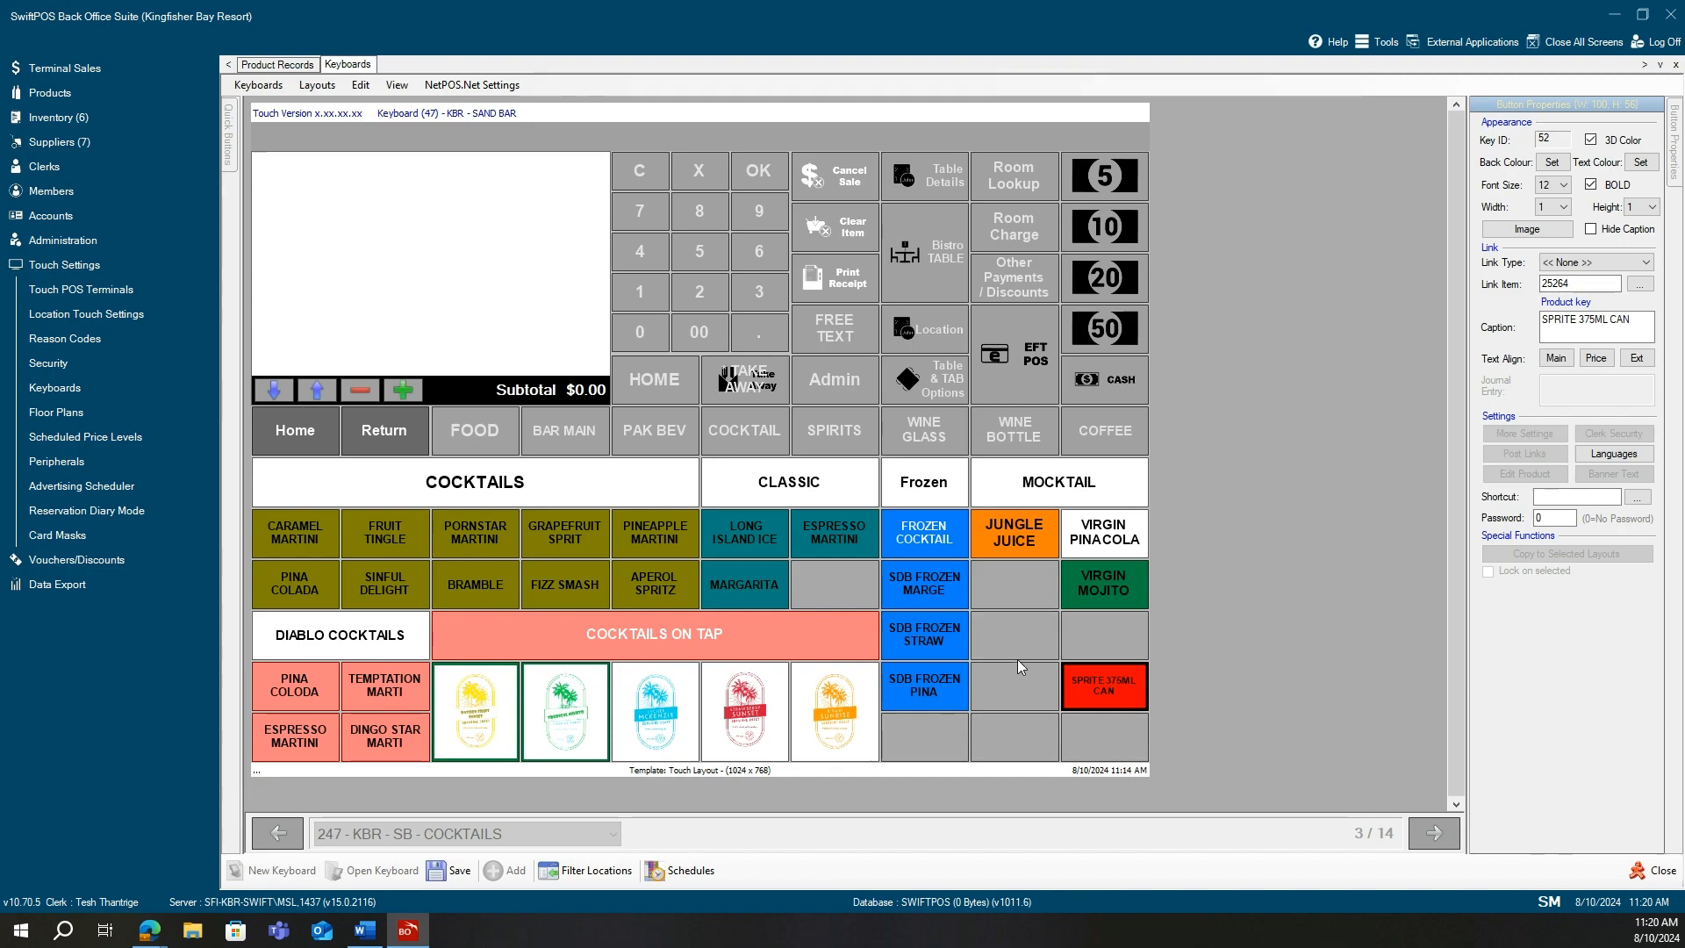
click(1108, 690)
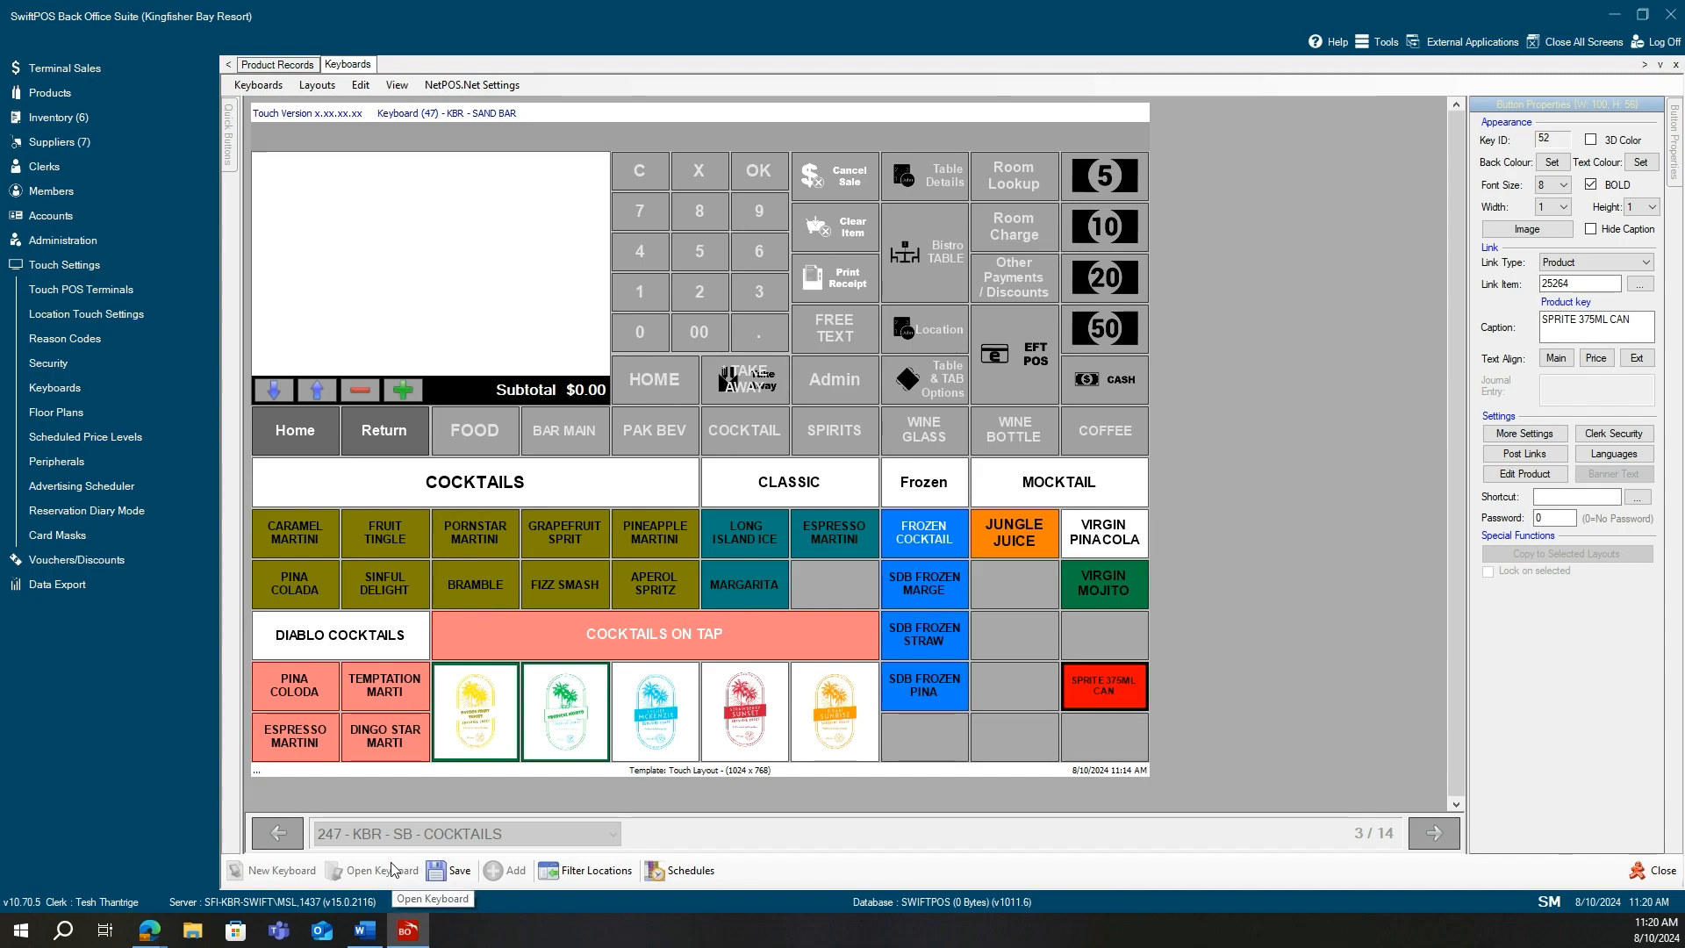
click(463, 877)
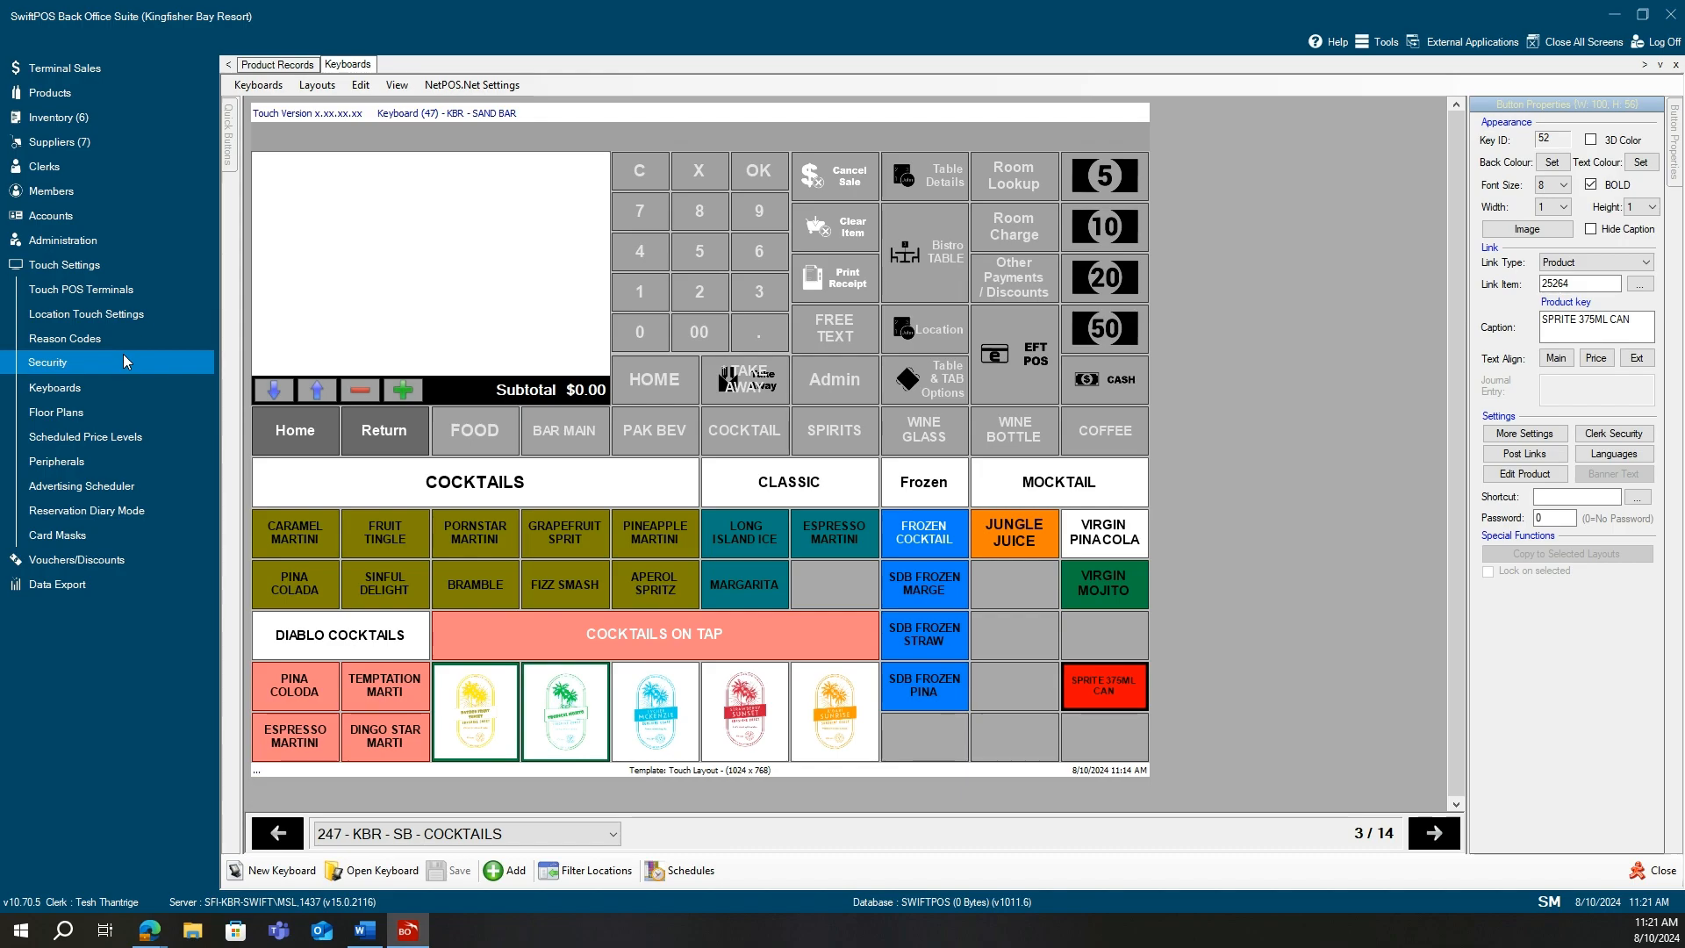
Go to Touch Settings > Touch POS Terminals to list the terminals.
click(117, 291)
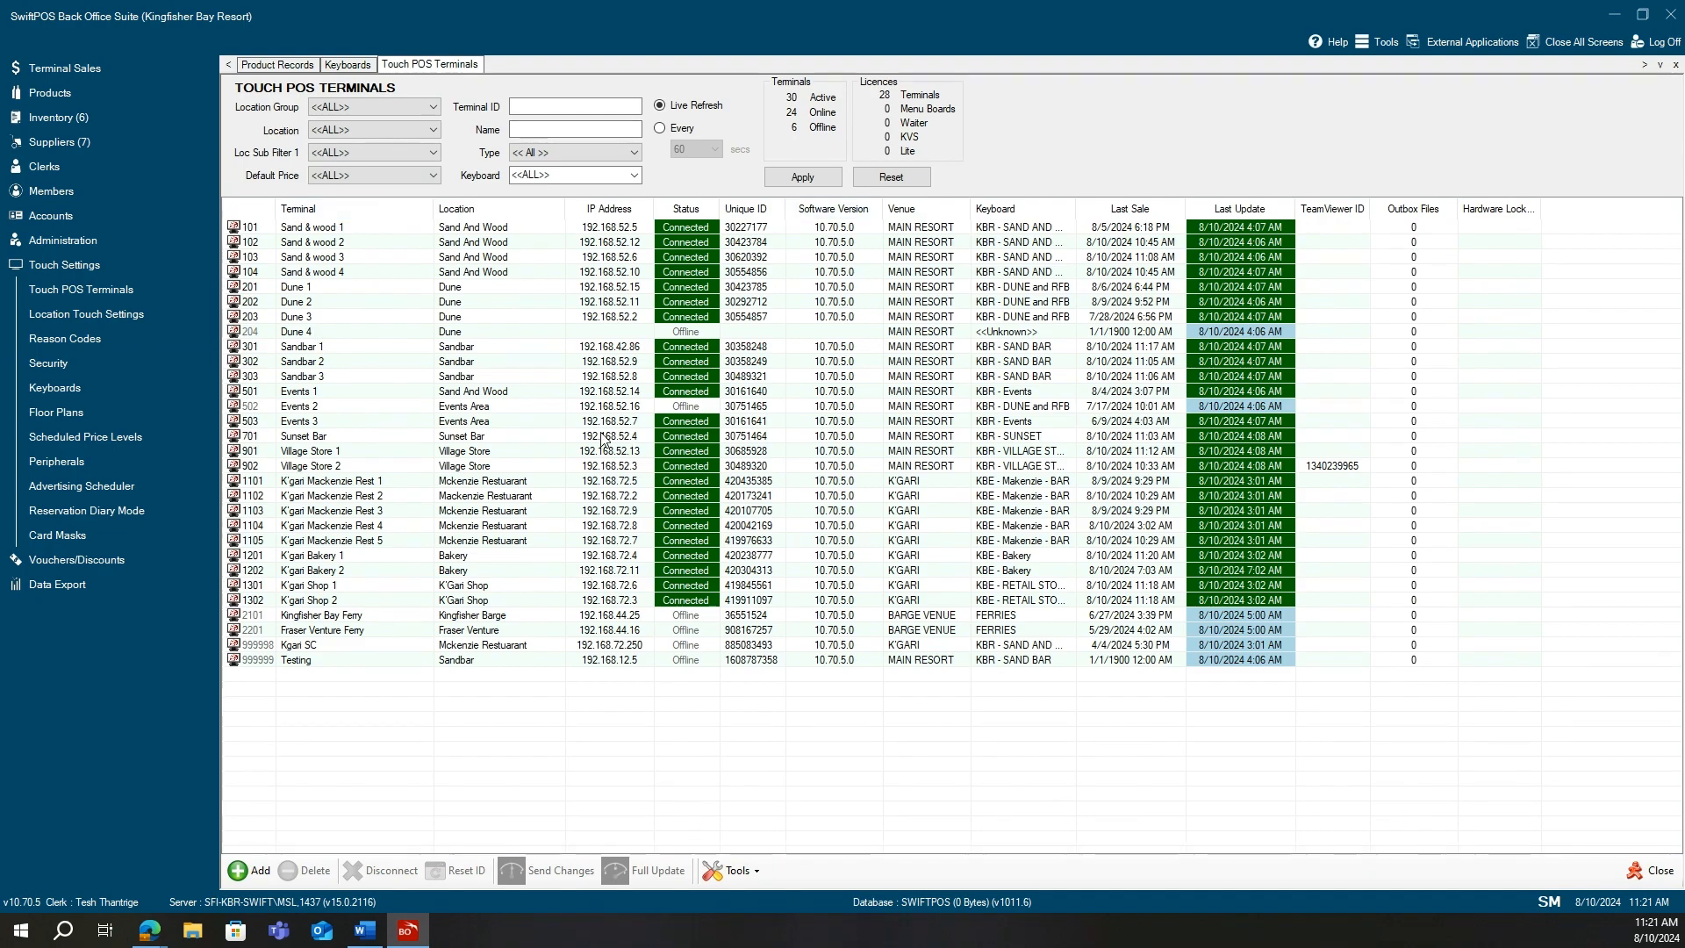
click(317, 258)
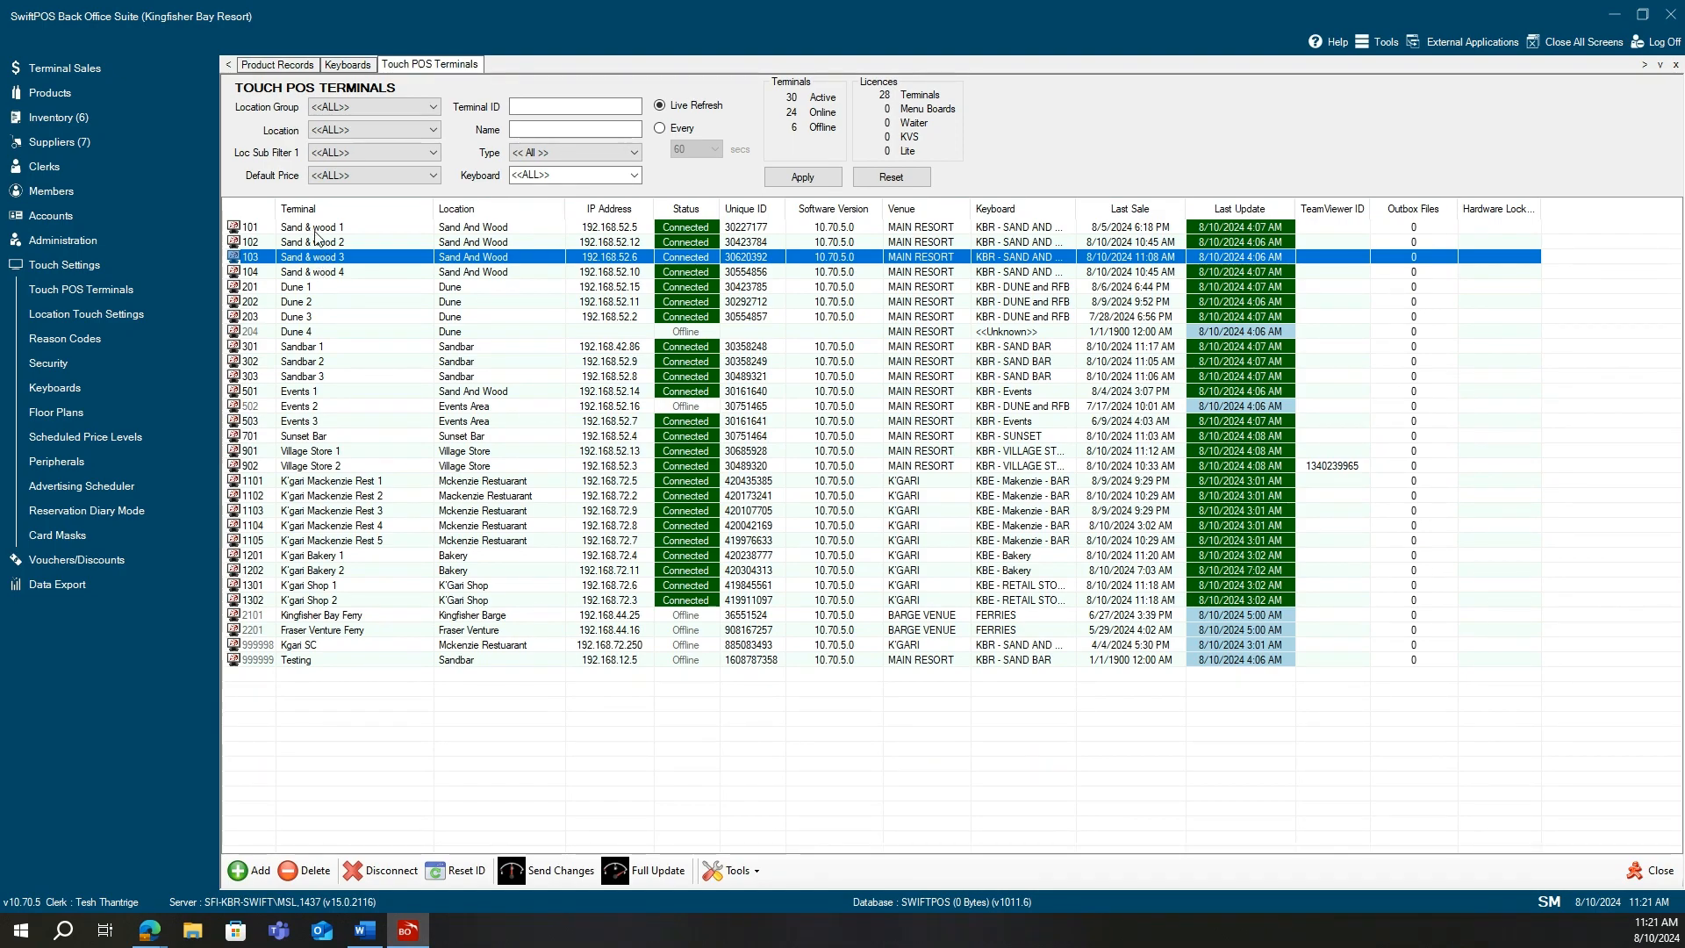
click(295, 233)
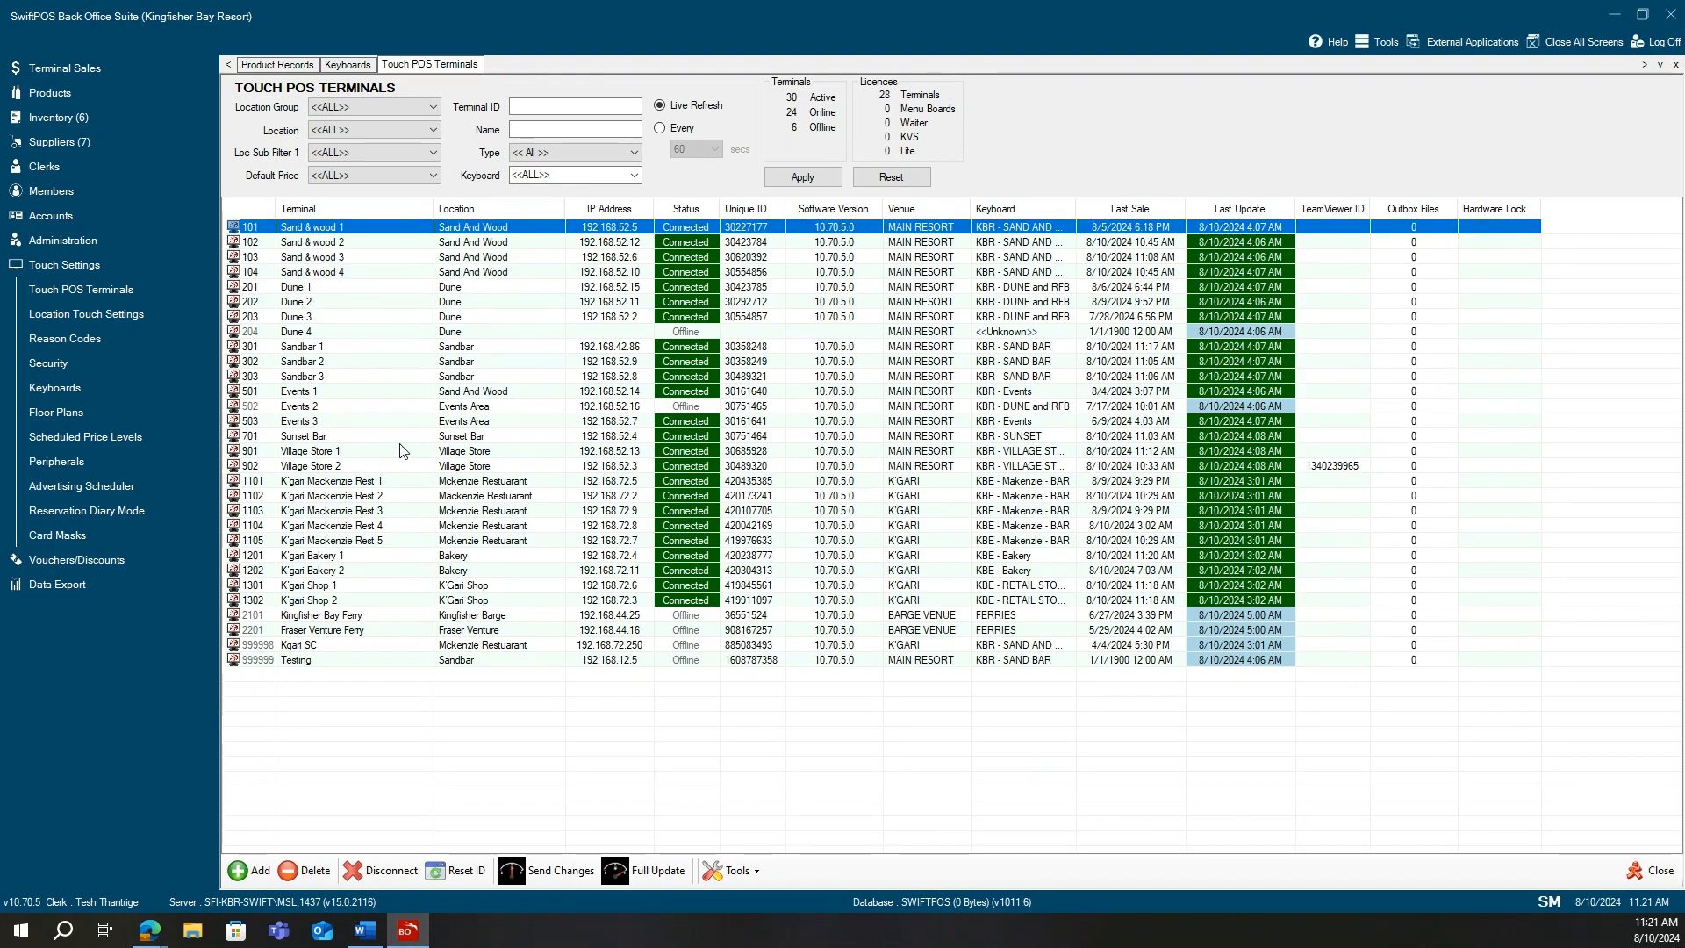
shift+click(334, 245)
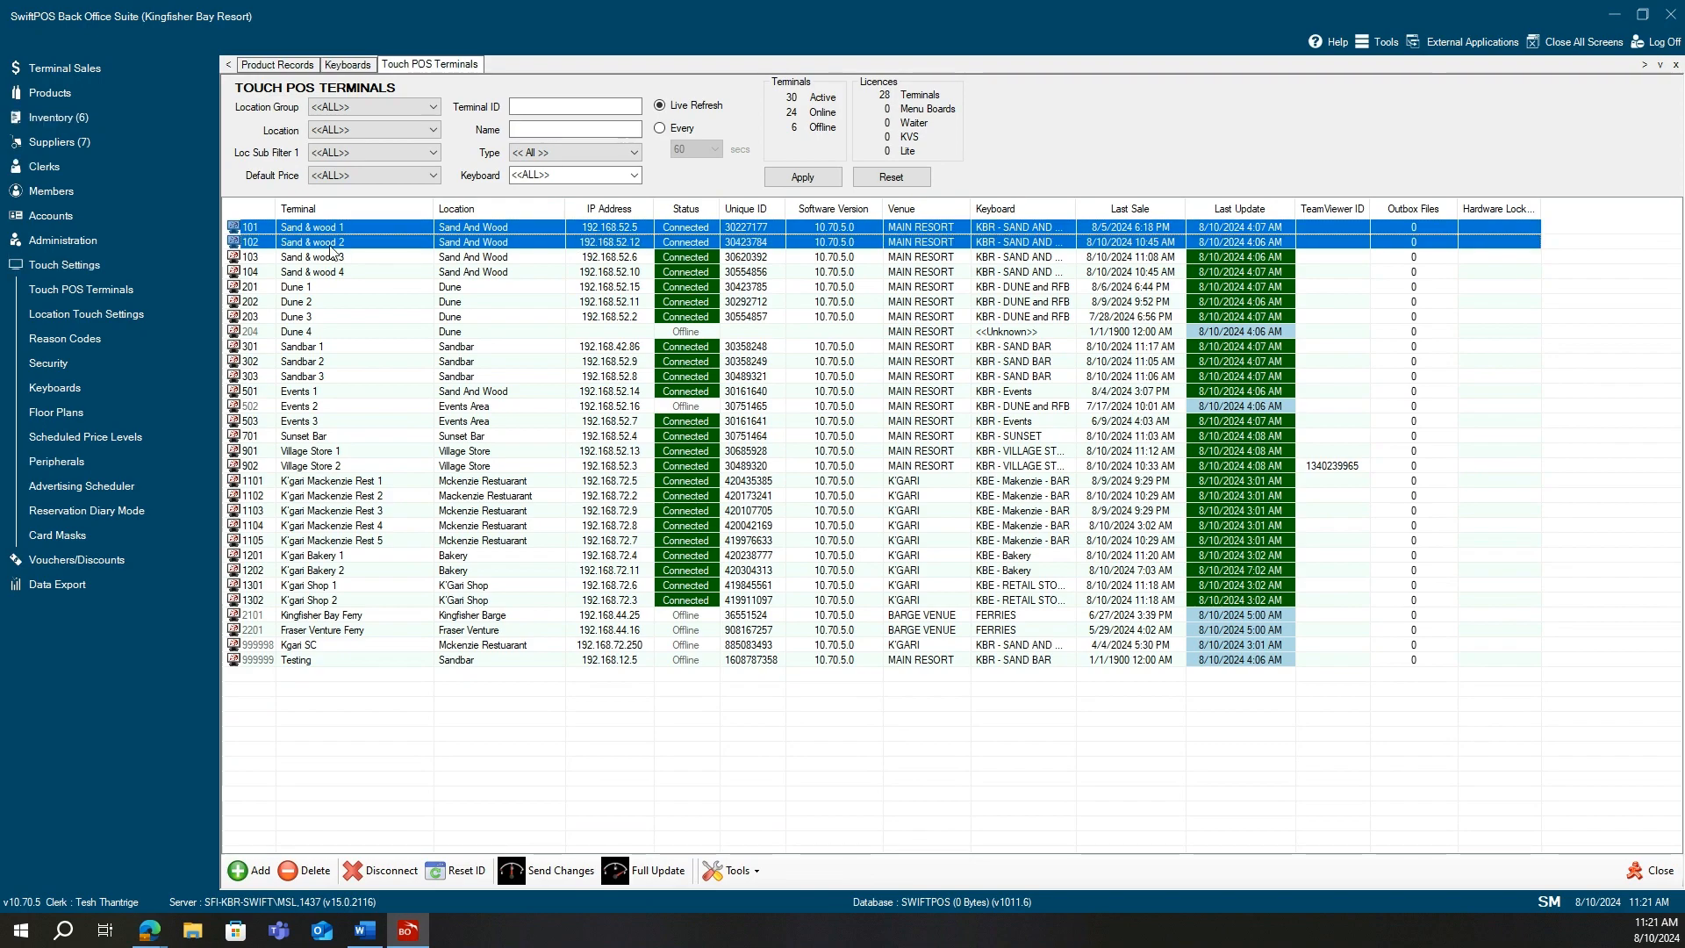
shift+click(338, 257)
shift+click(334, 272)
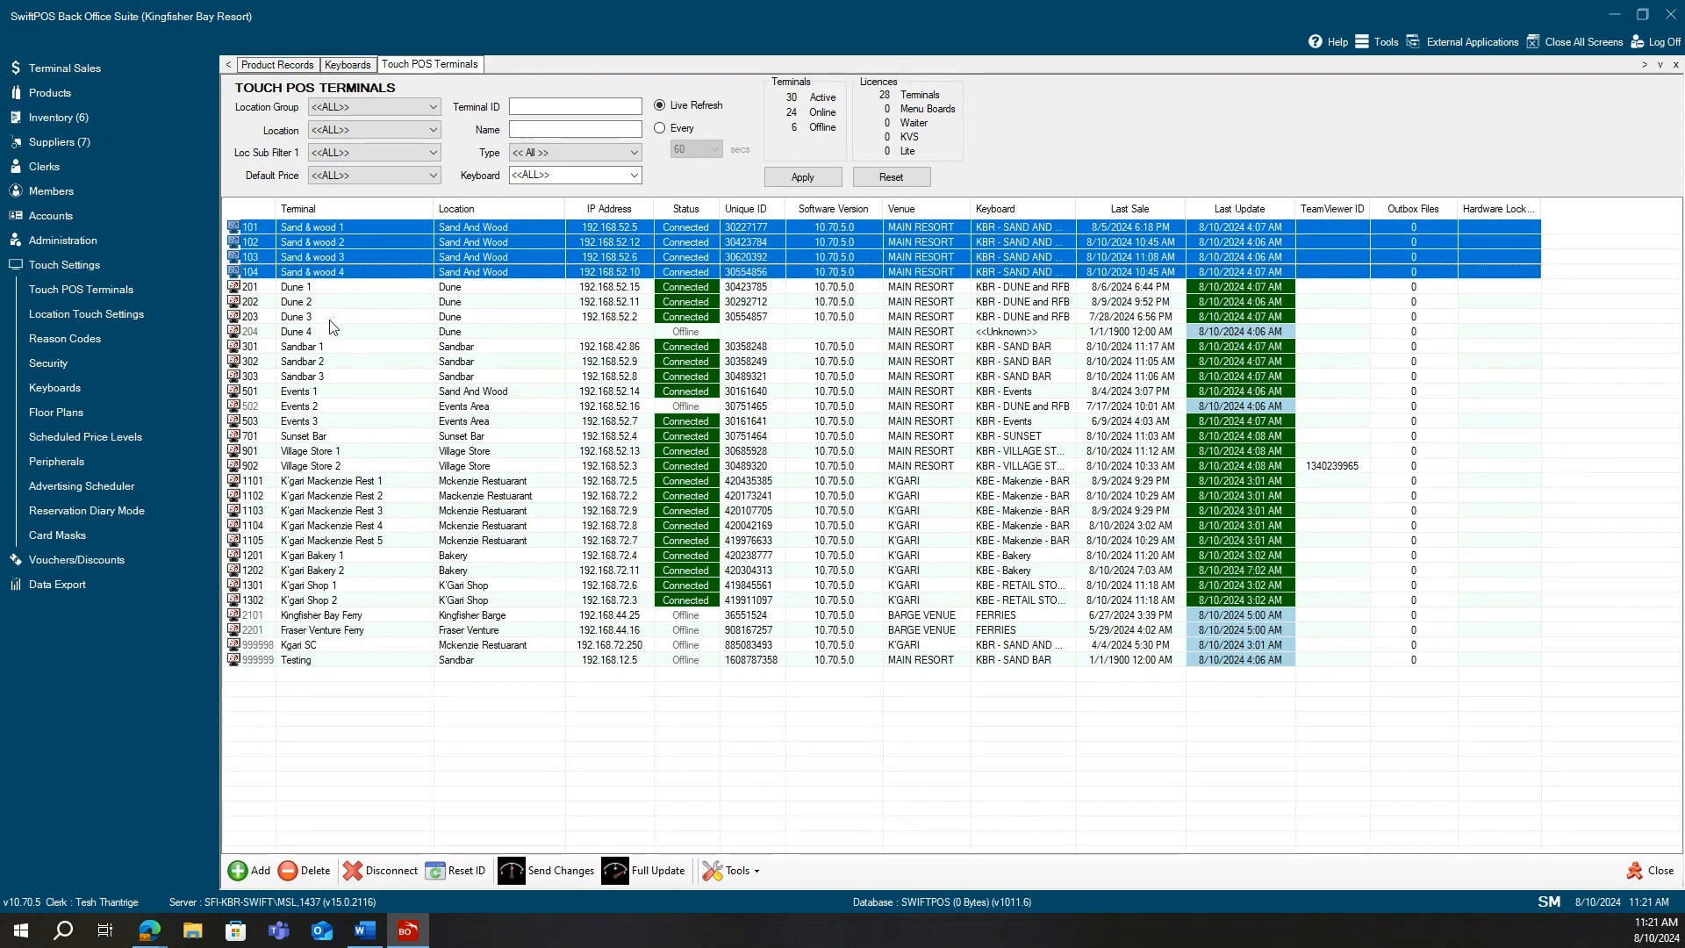
ctrl+click(336, 316)
ctrl+click(324, 348)
ctrl+click(323, 376)
ctrl+click(327, 406)
ctrl+click(336, 436)
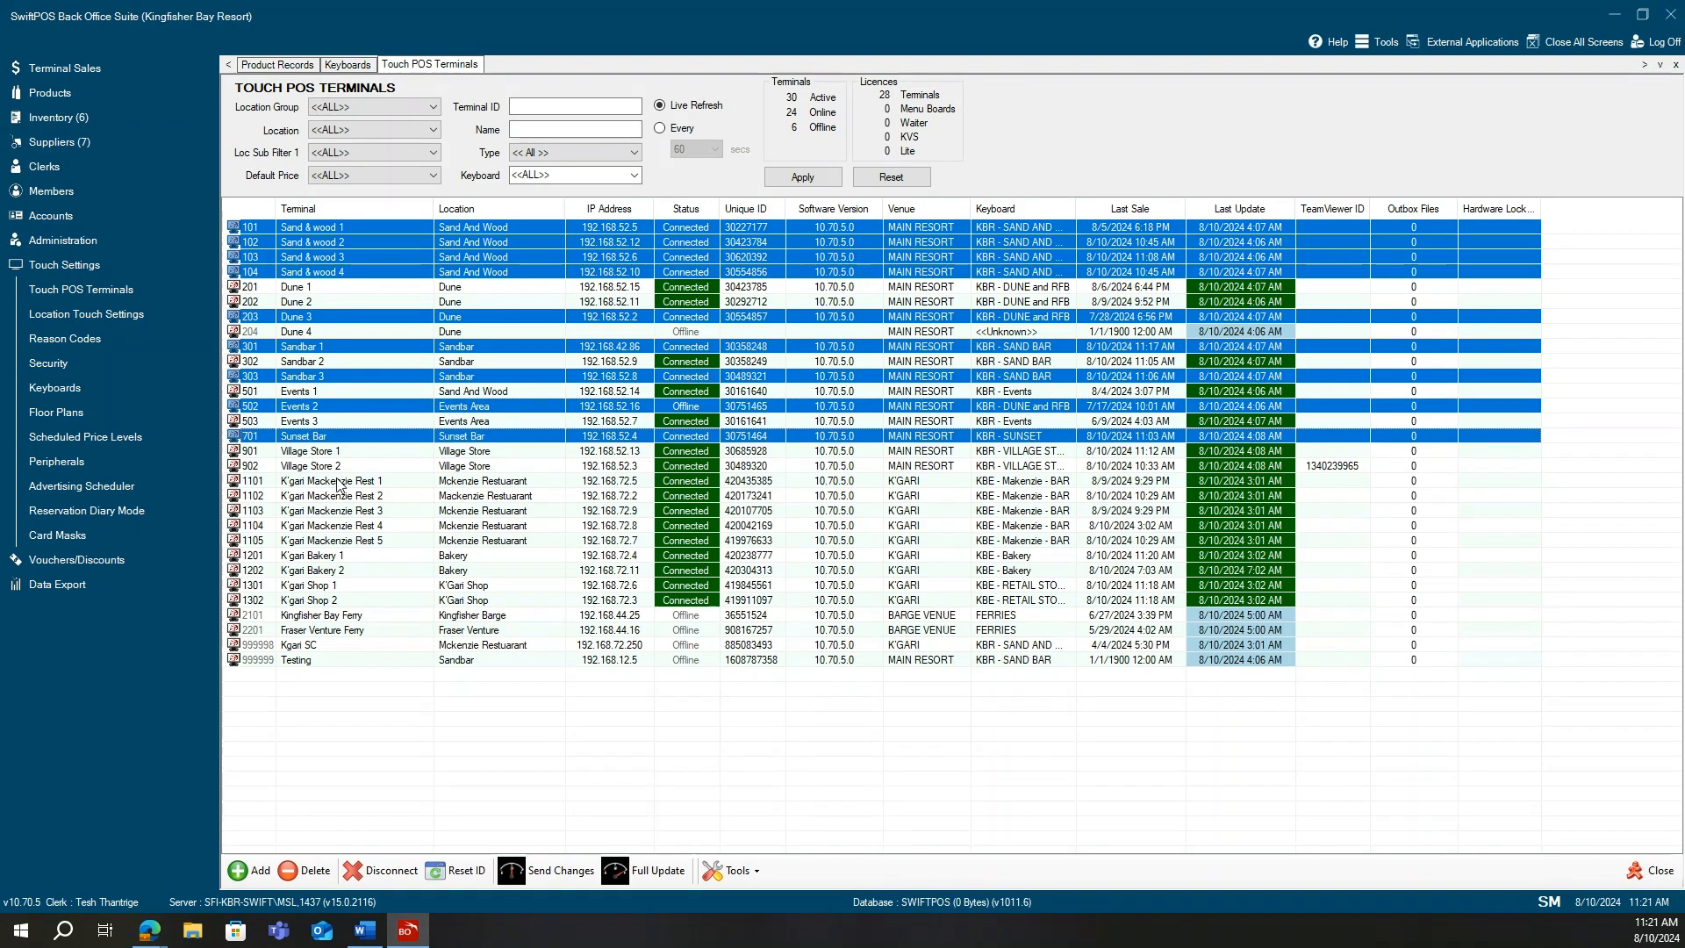
ctrl+click(341, 481)
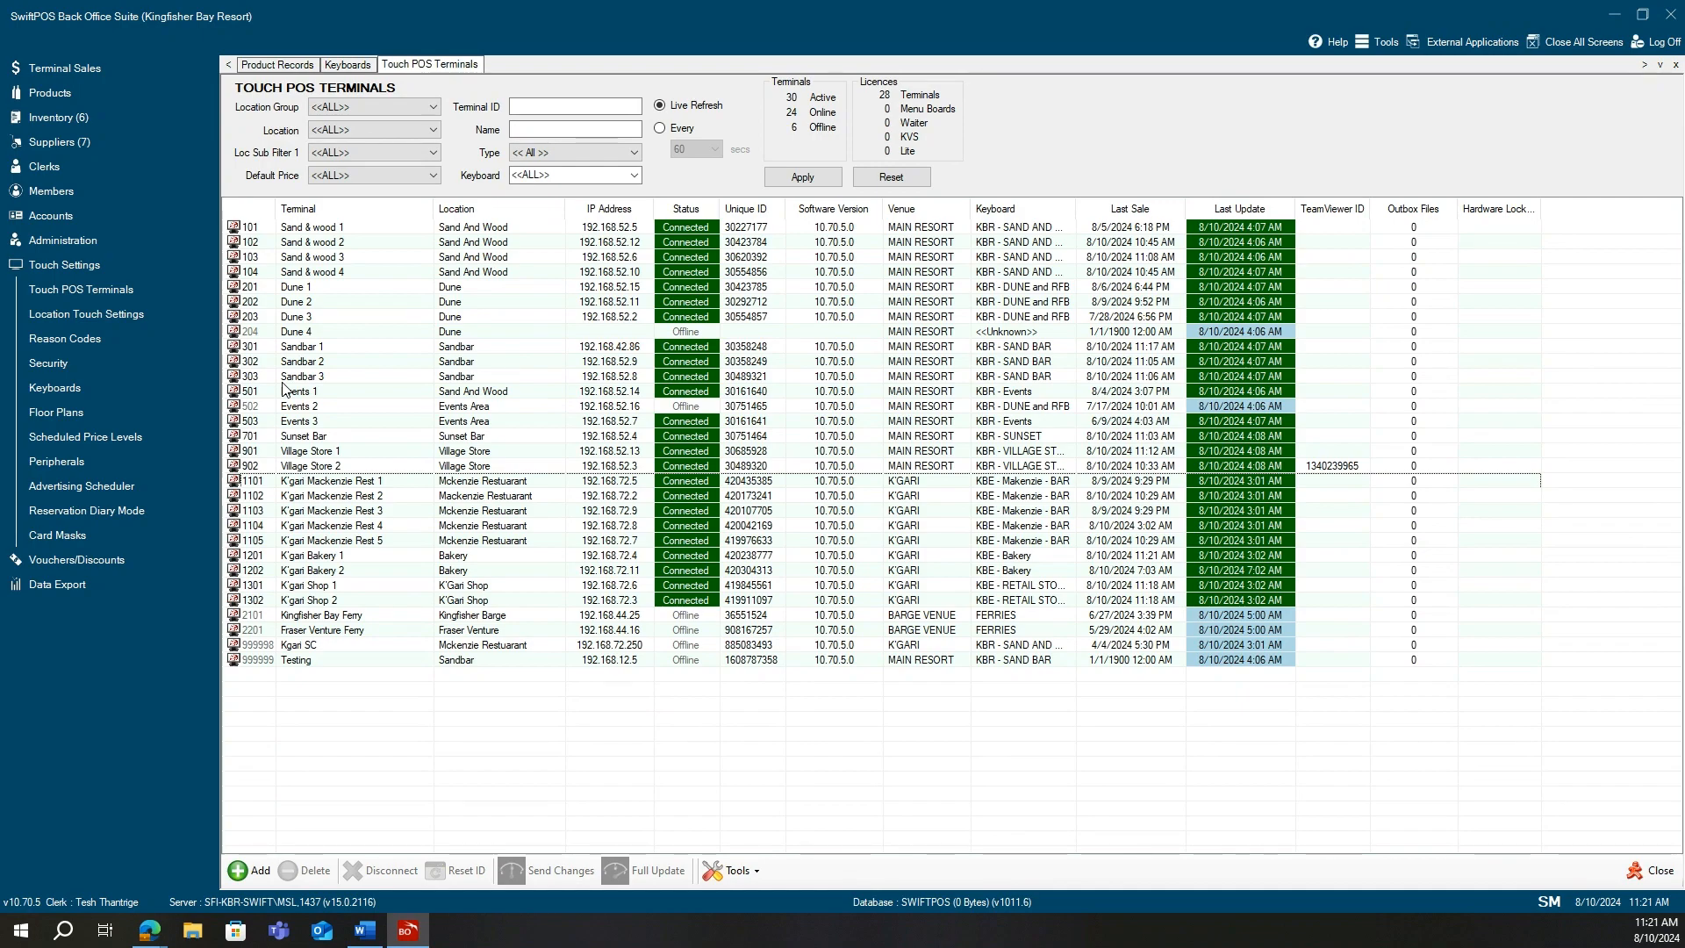
click(334, 351)
drag(334, 351, 336, 386)
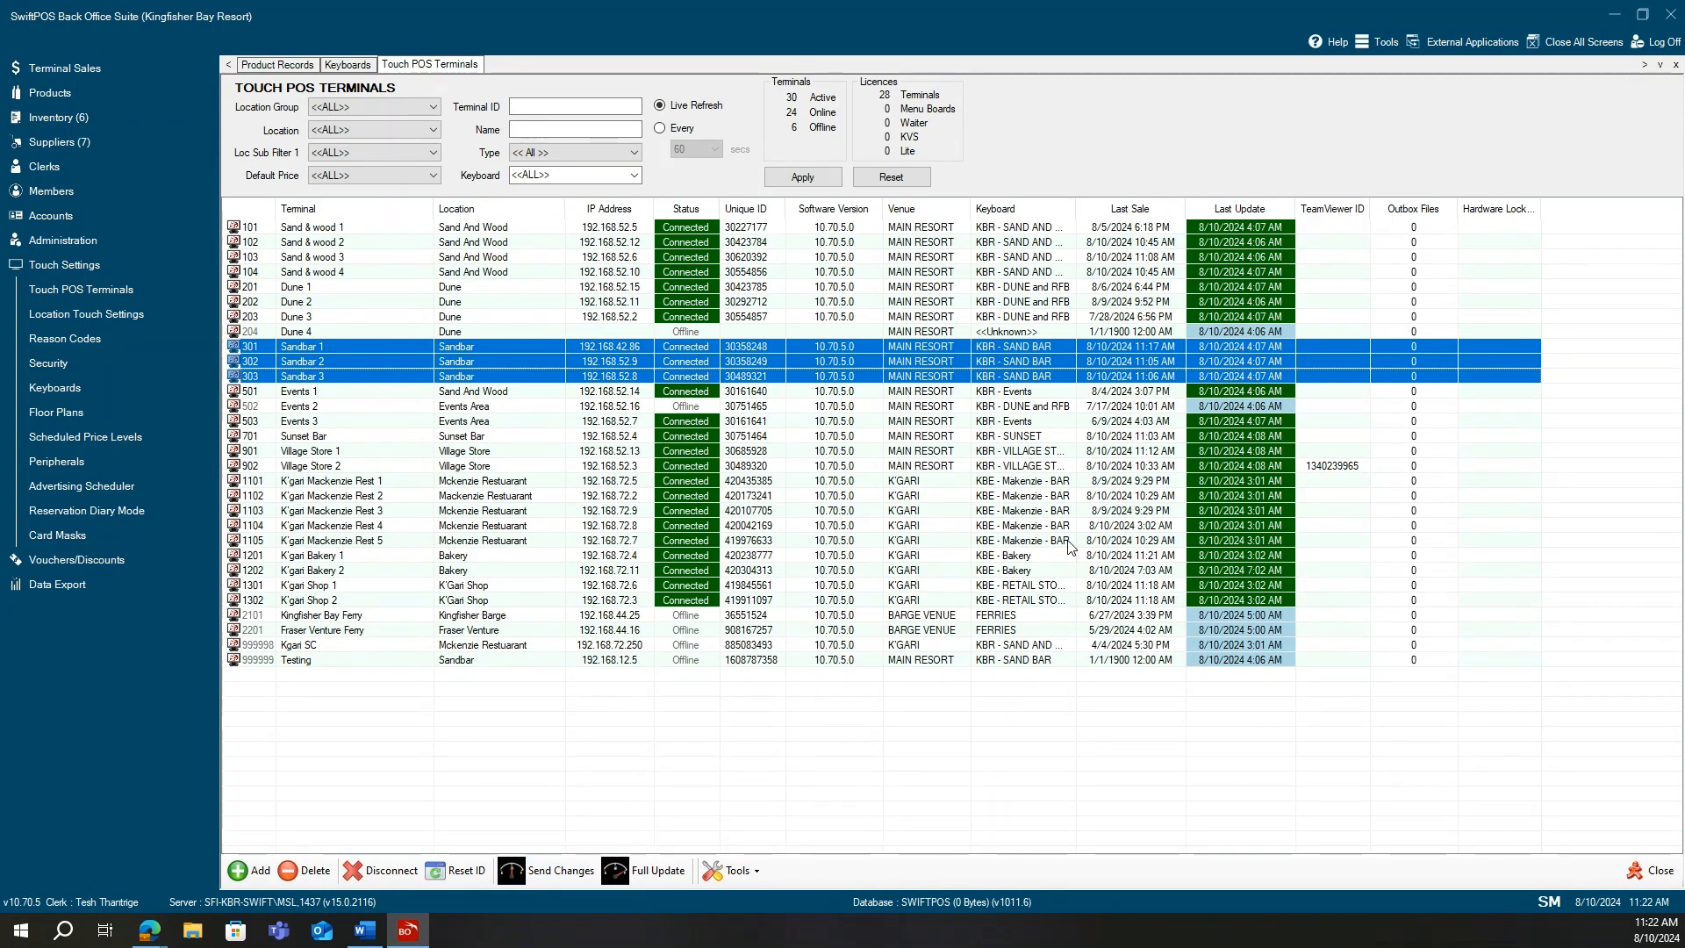
click(770, 772)
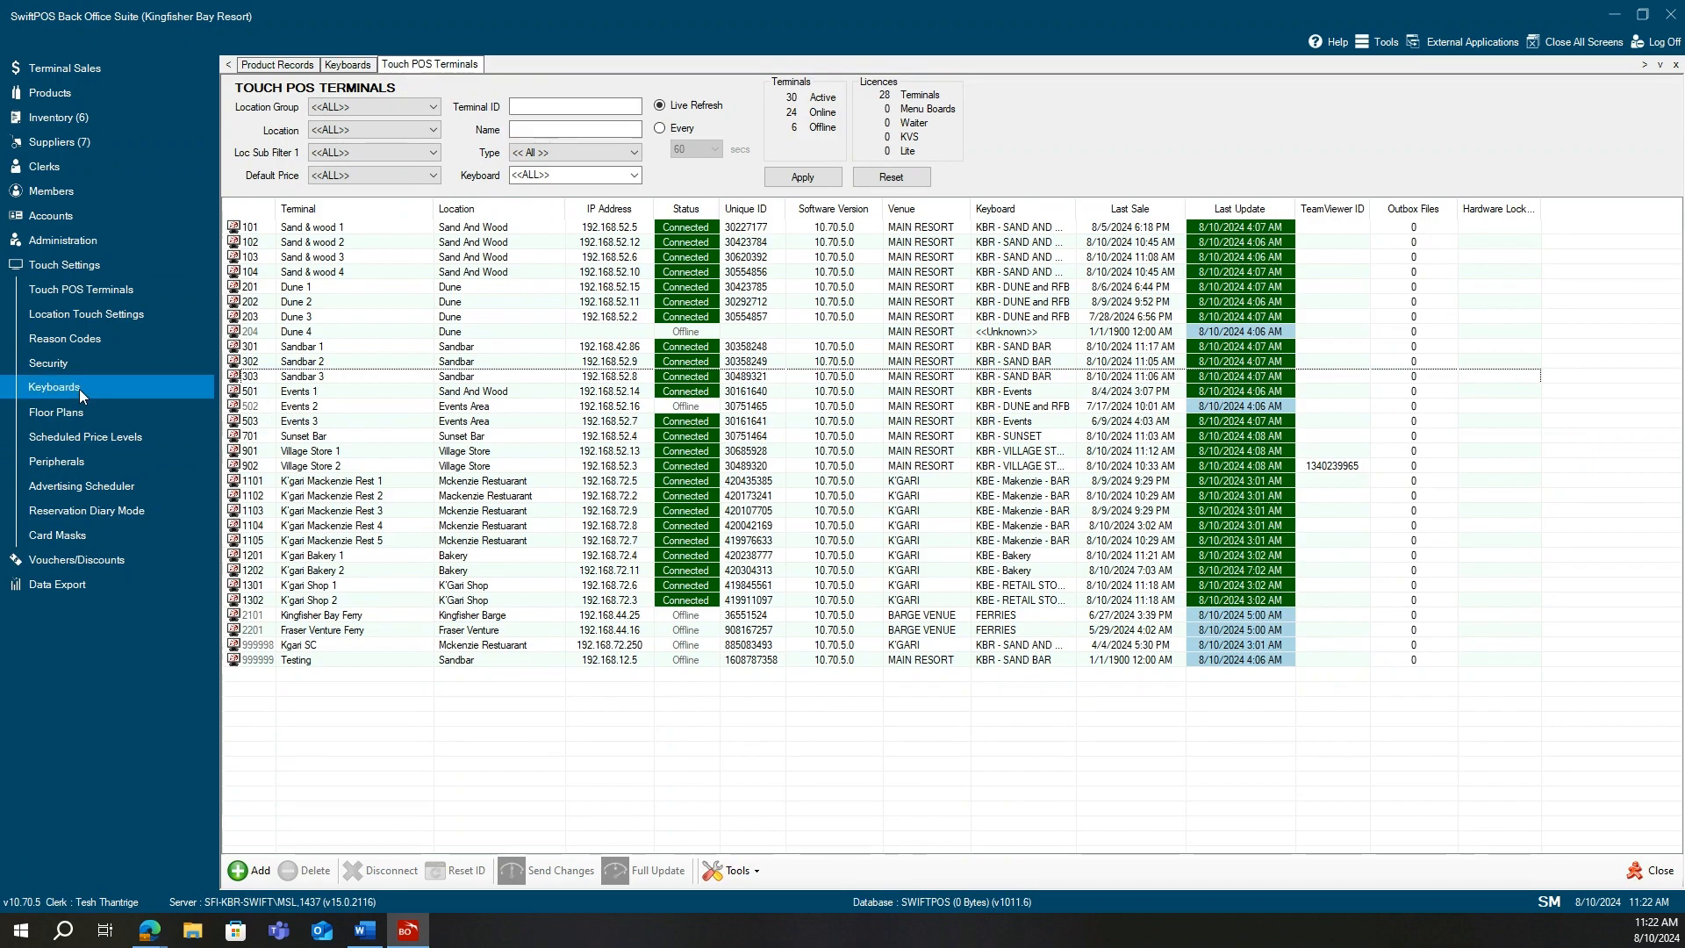
click(354, 62)
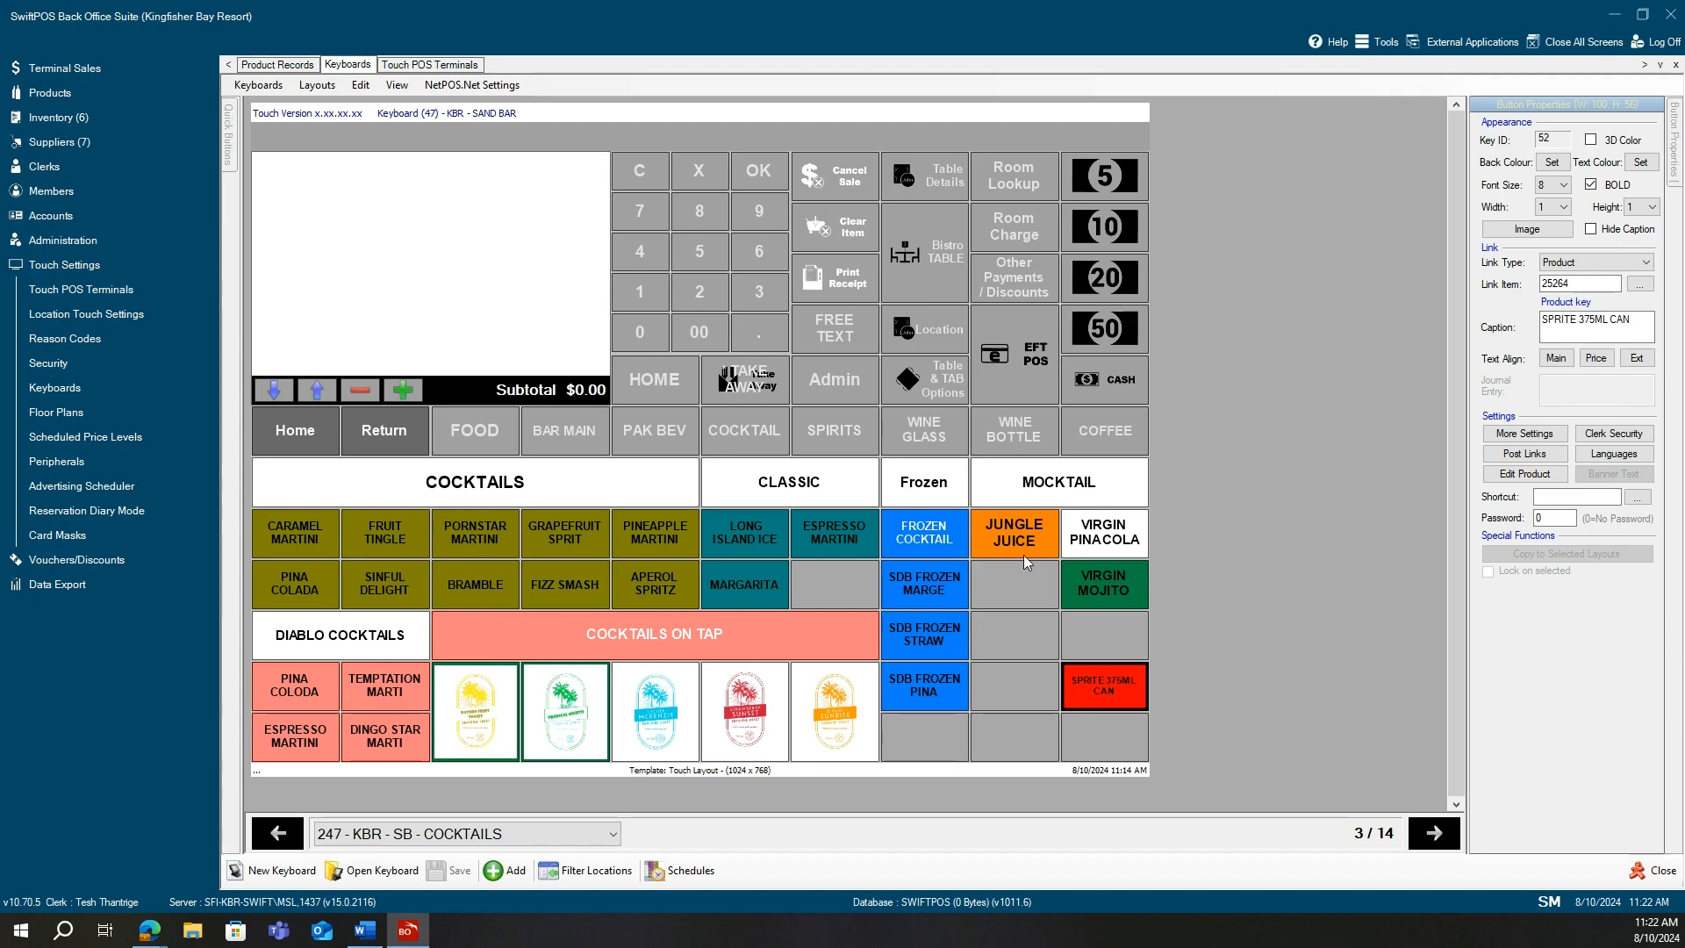
Inspect the empty key below JUNGLE JUICE and the shared FOOD key linked to layout 229.
click(1016, 627)
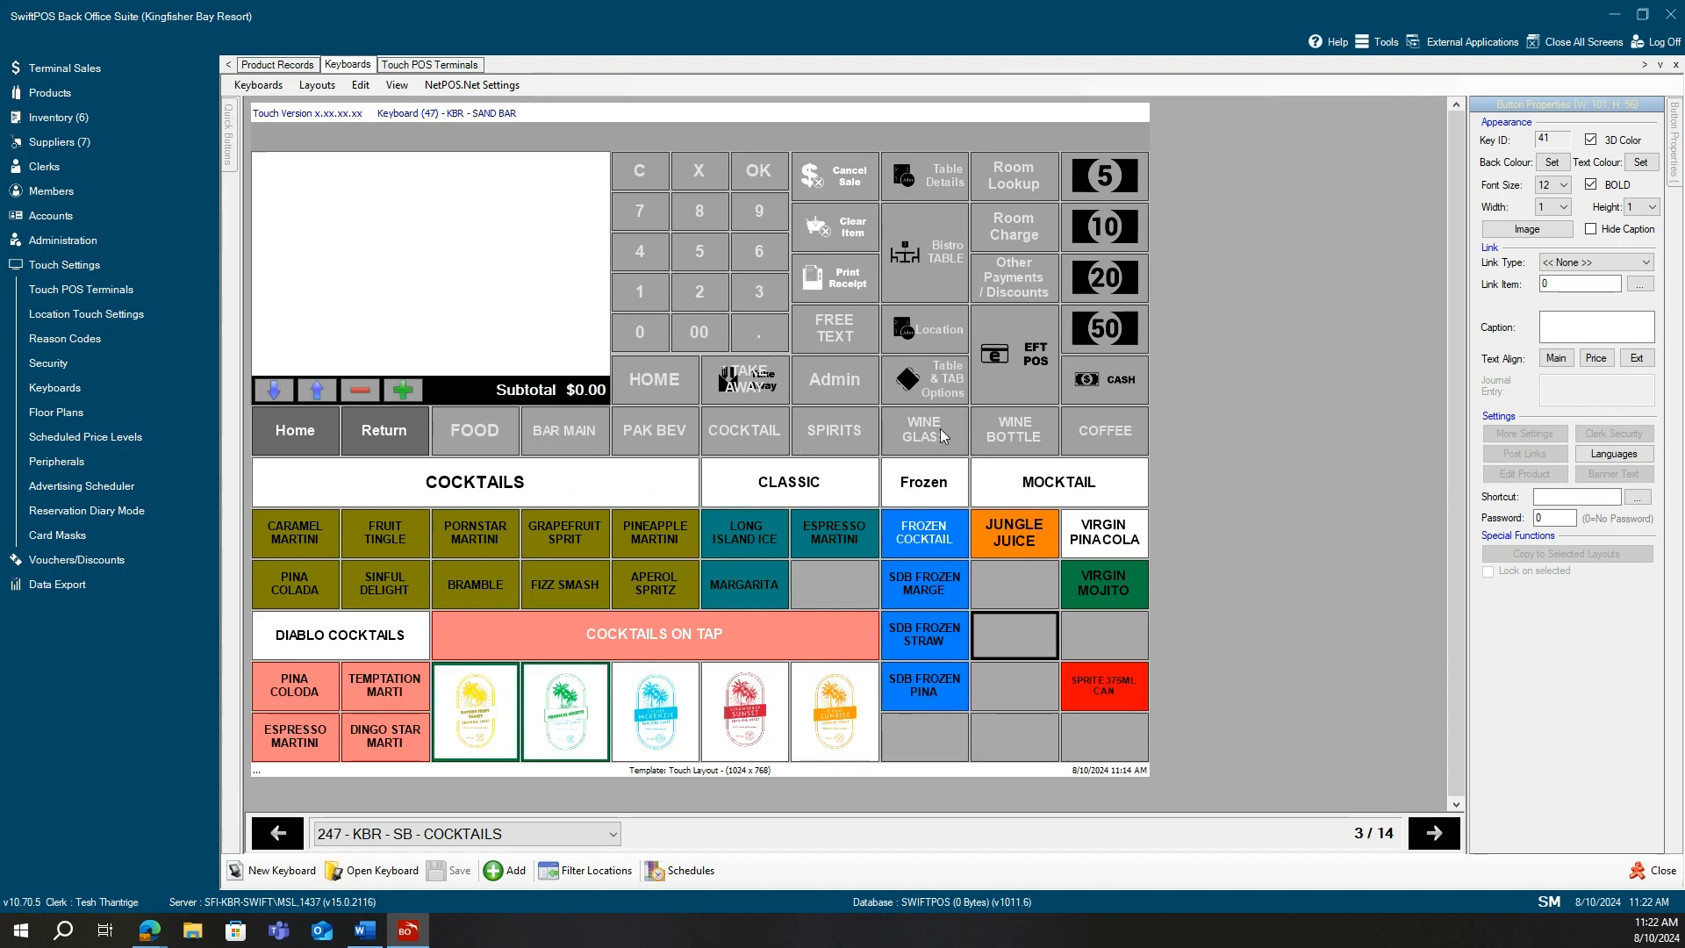
click(699, 439)
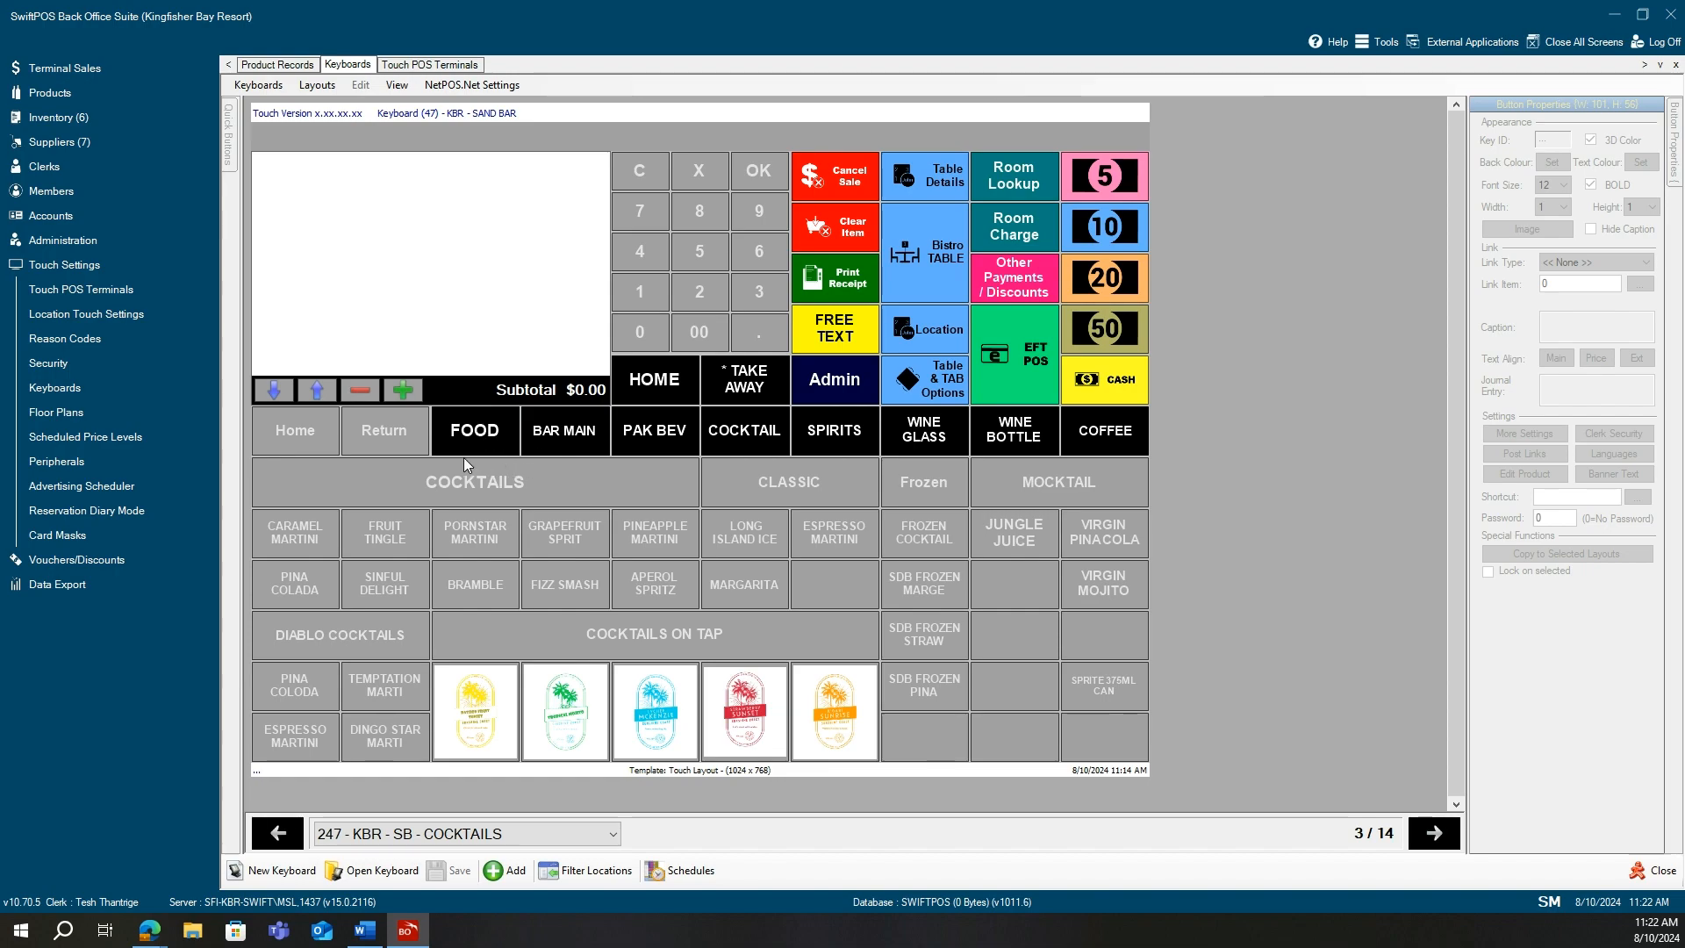
click(479, 439)
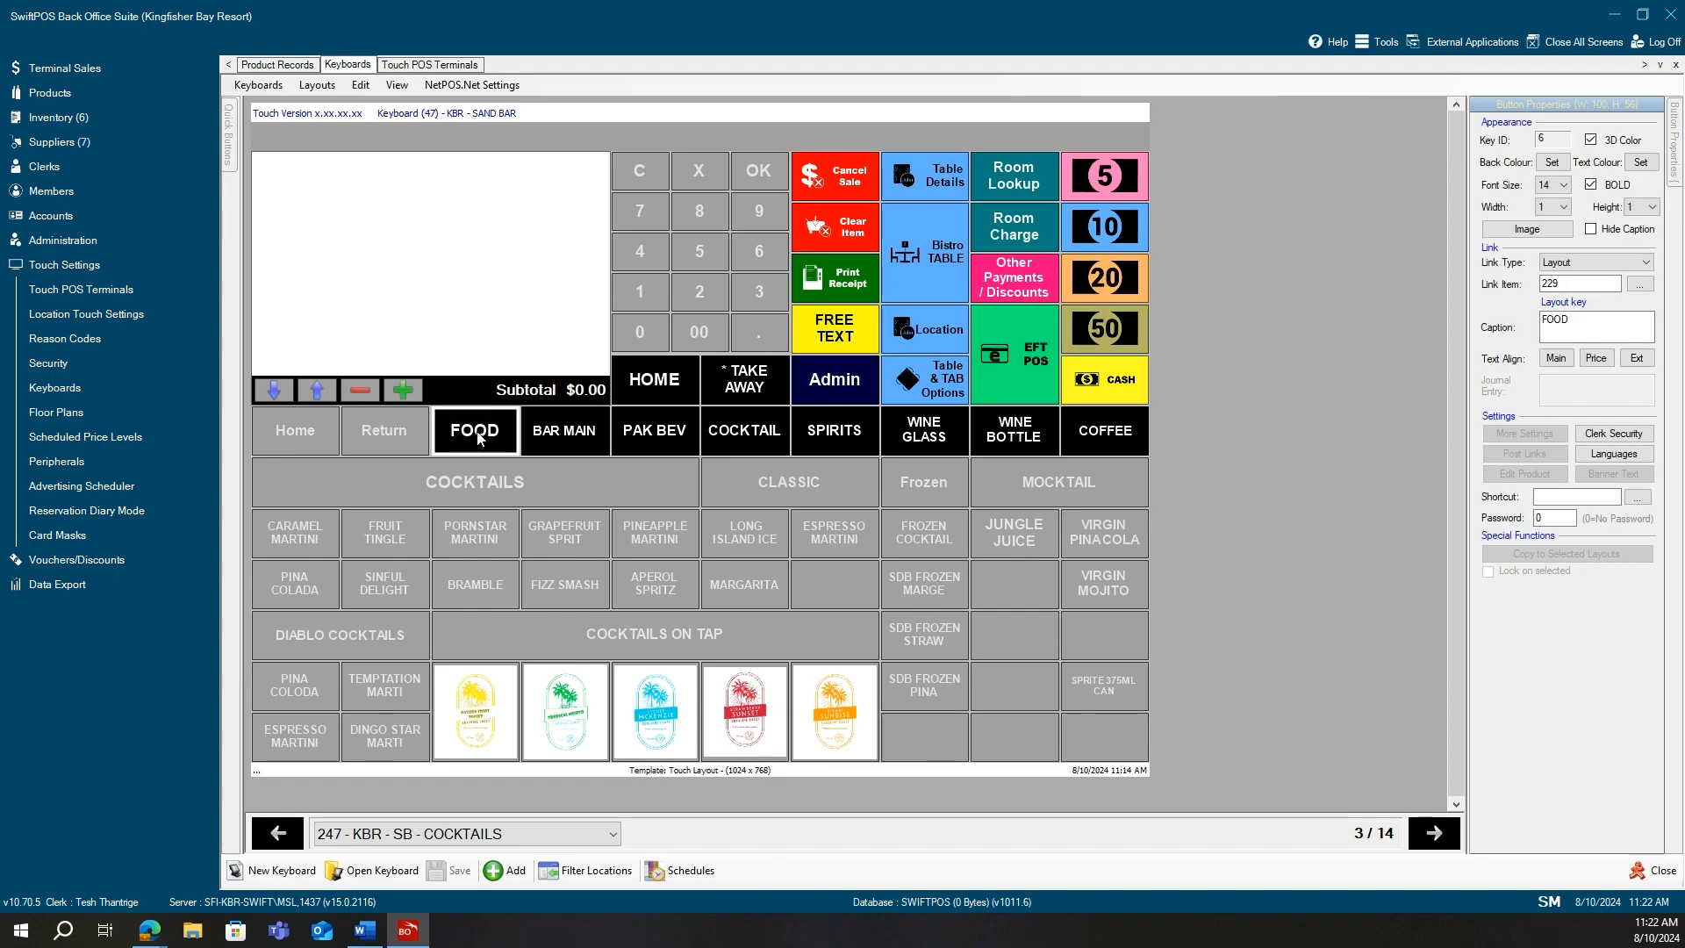
click(575, 841)
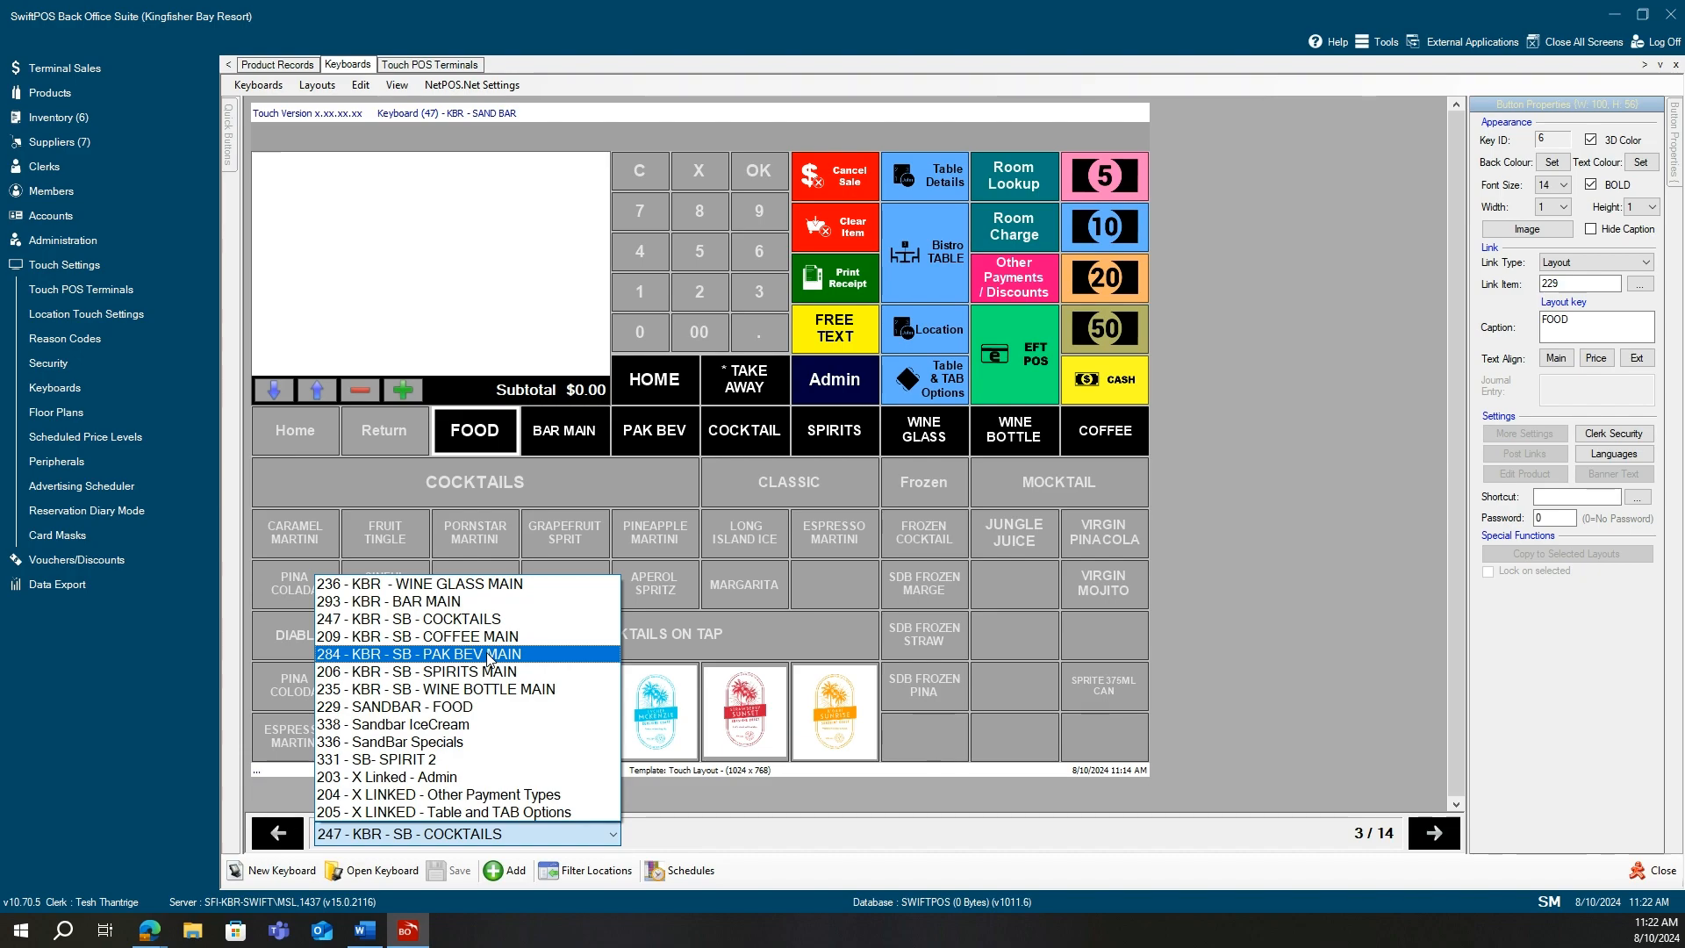
click(487, 707)
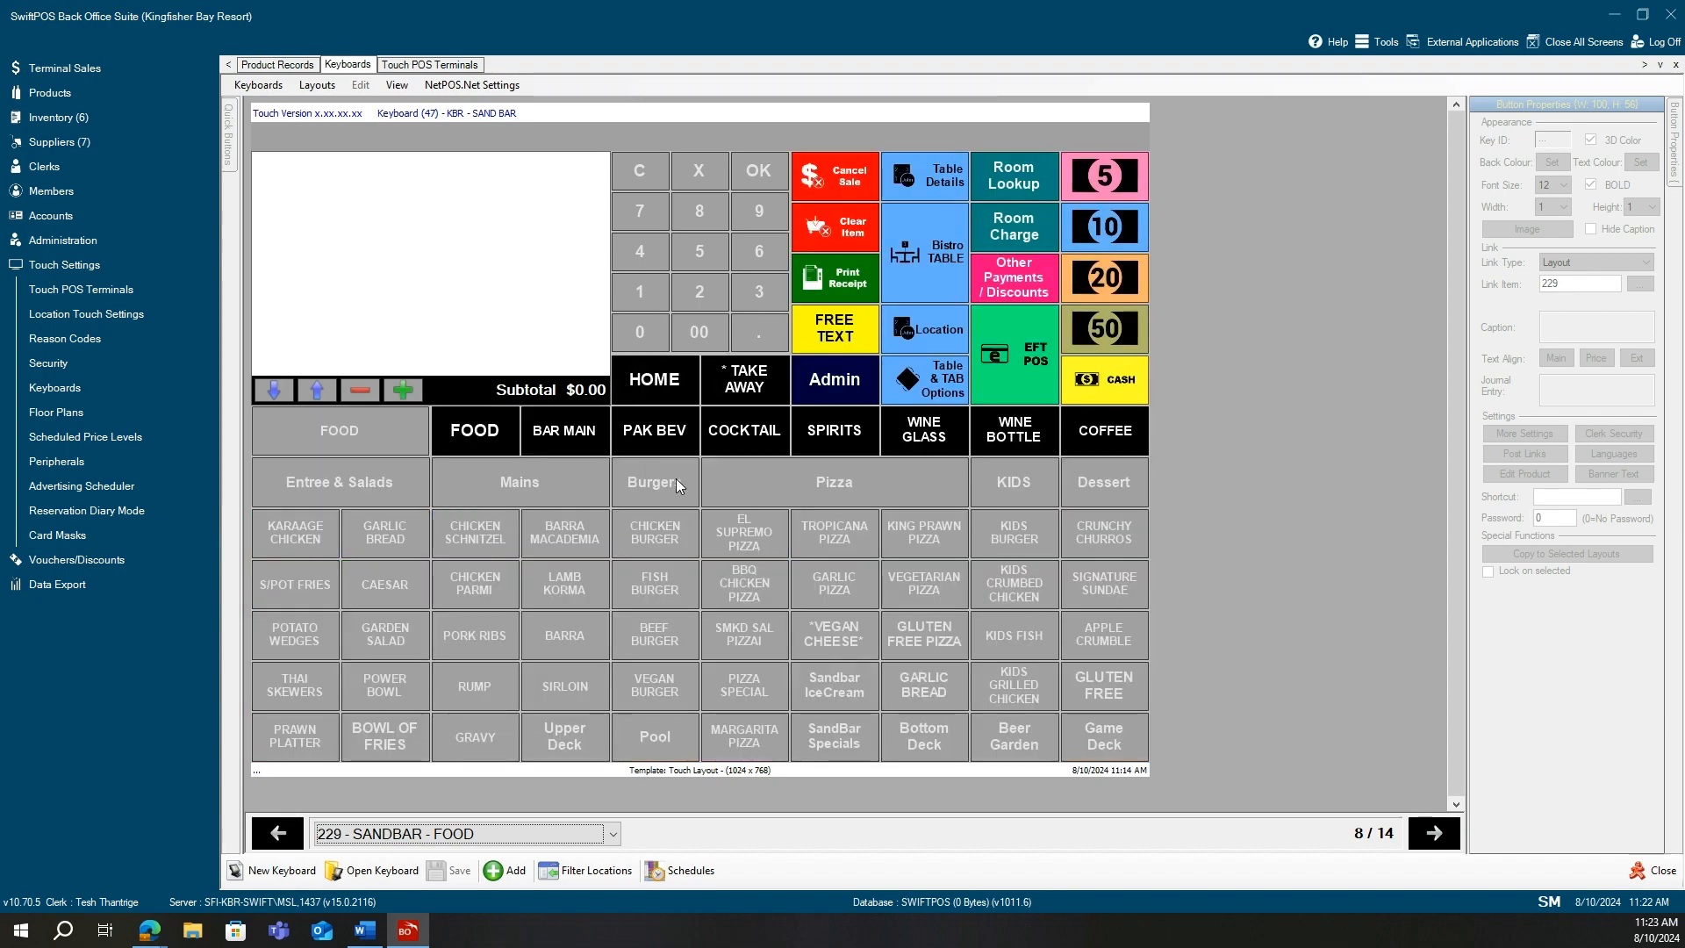
click(671, 446)
click(573, 832)
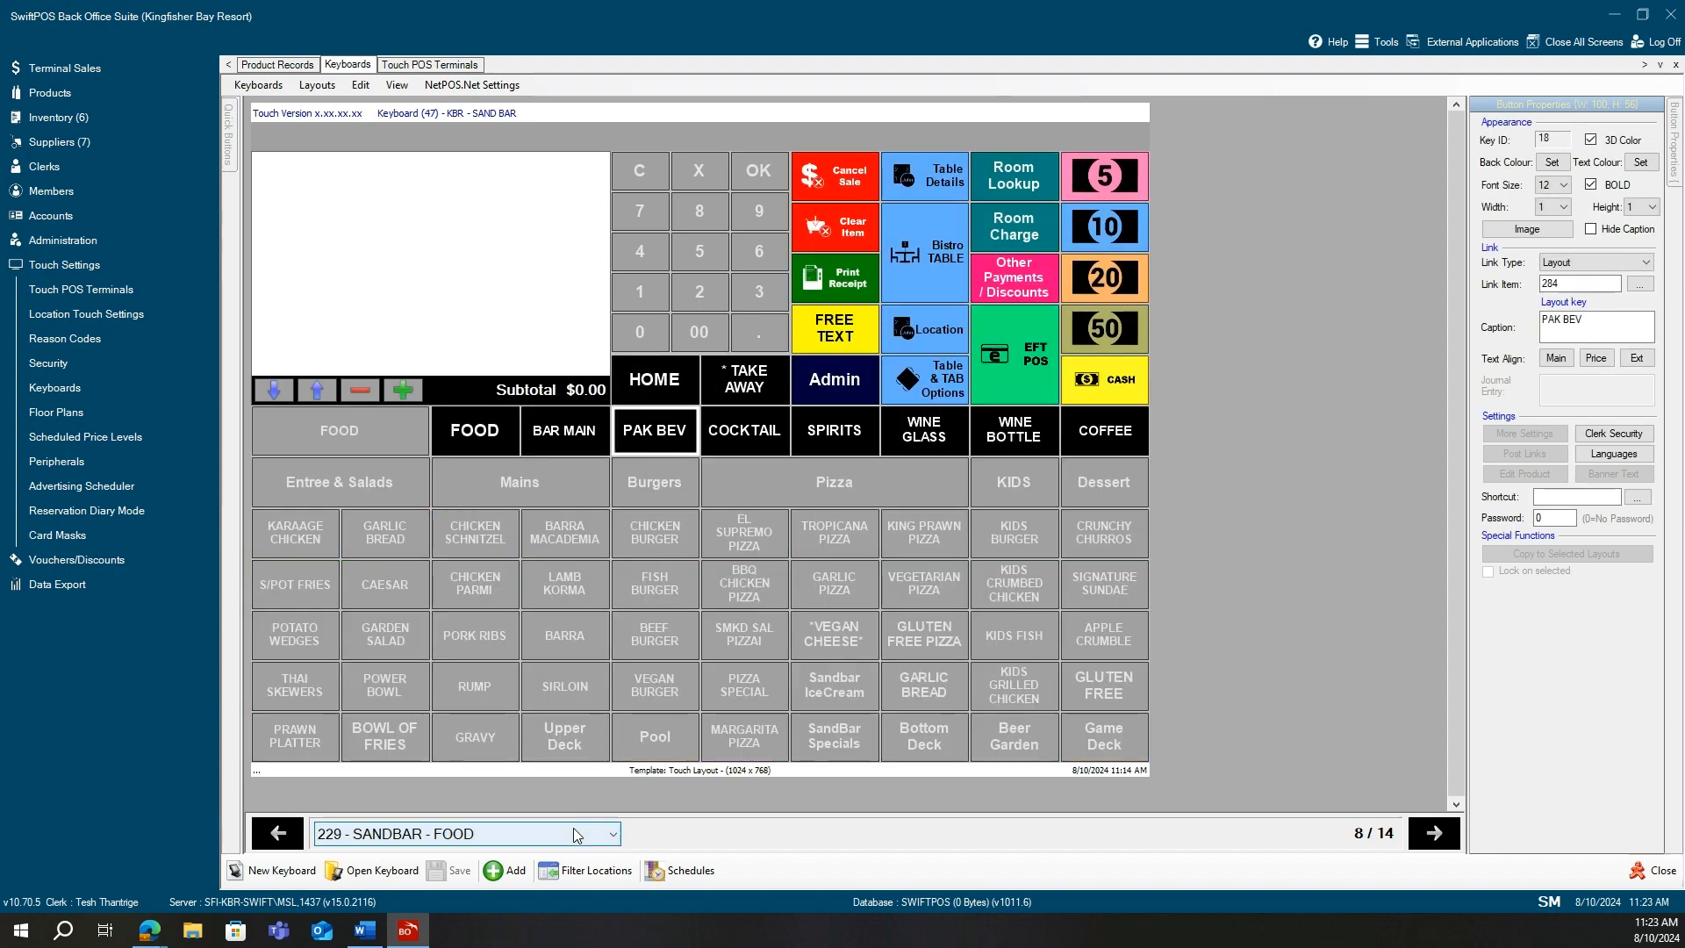
click(488, 654)
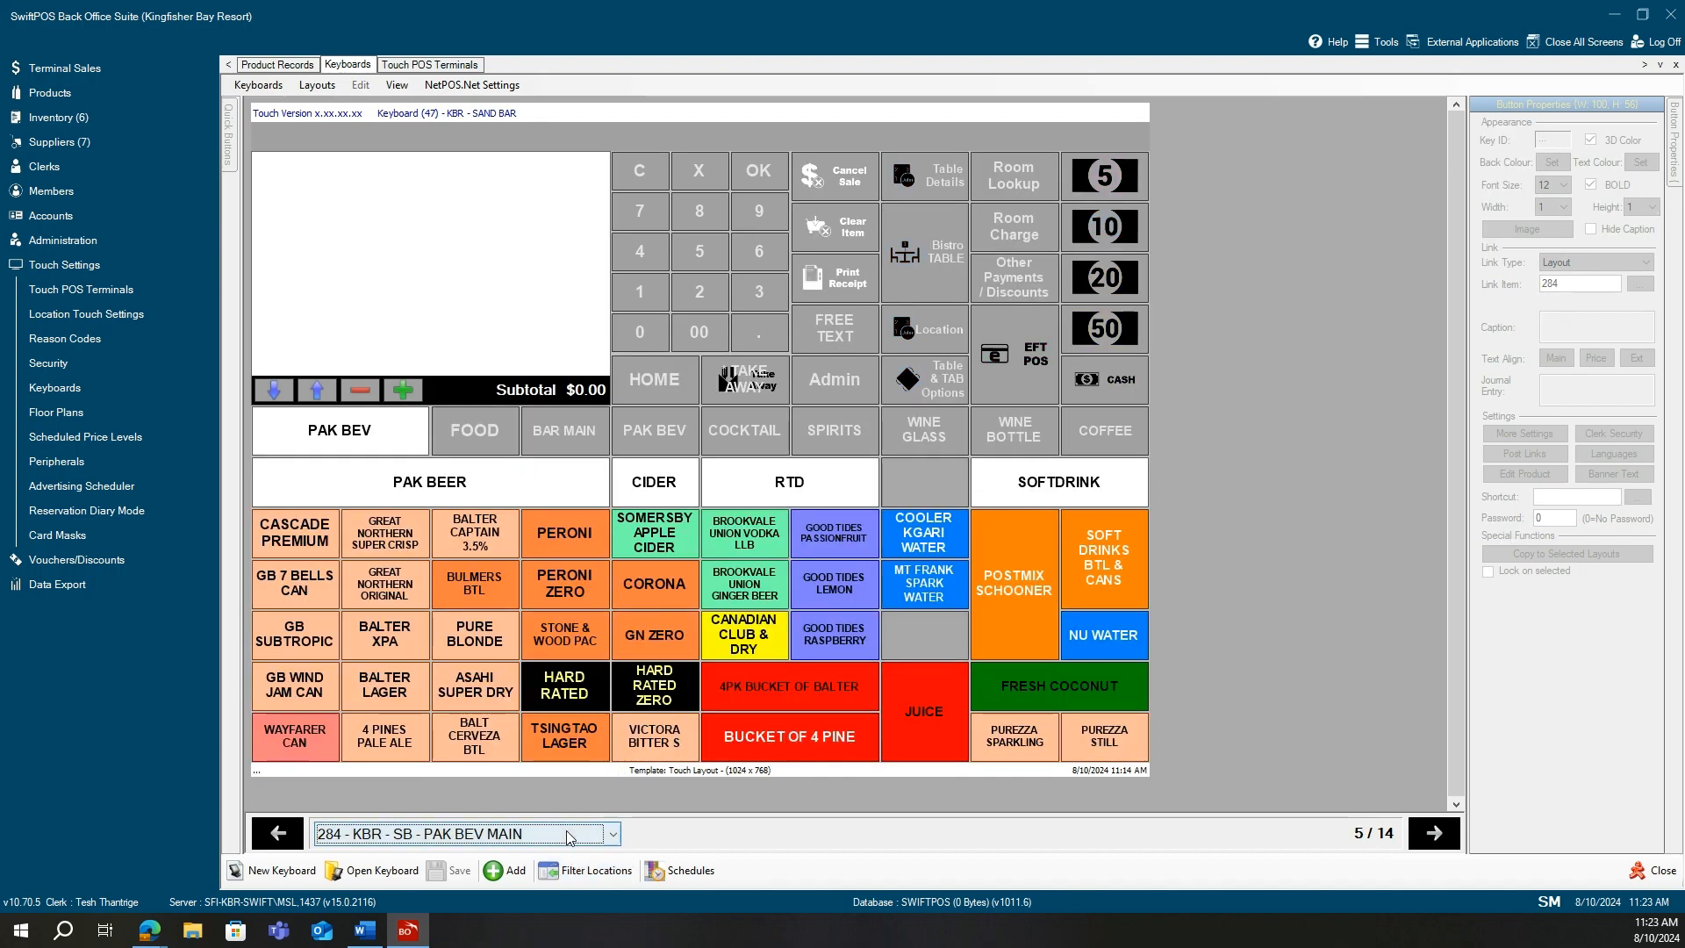
click(612, 835)
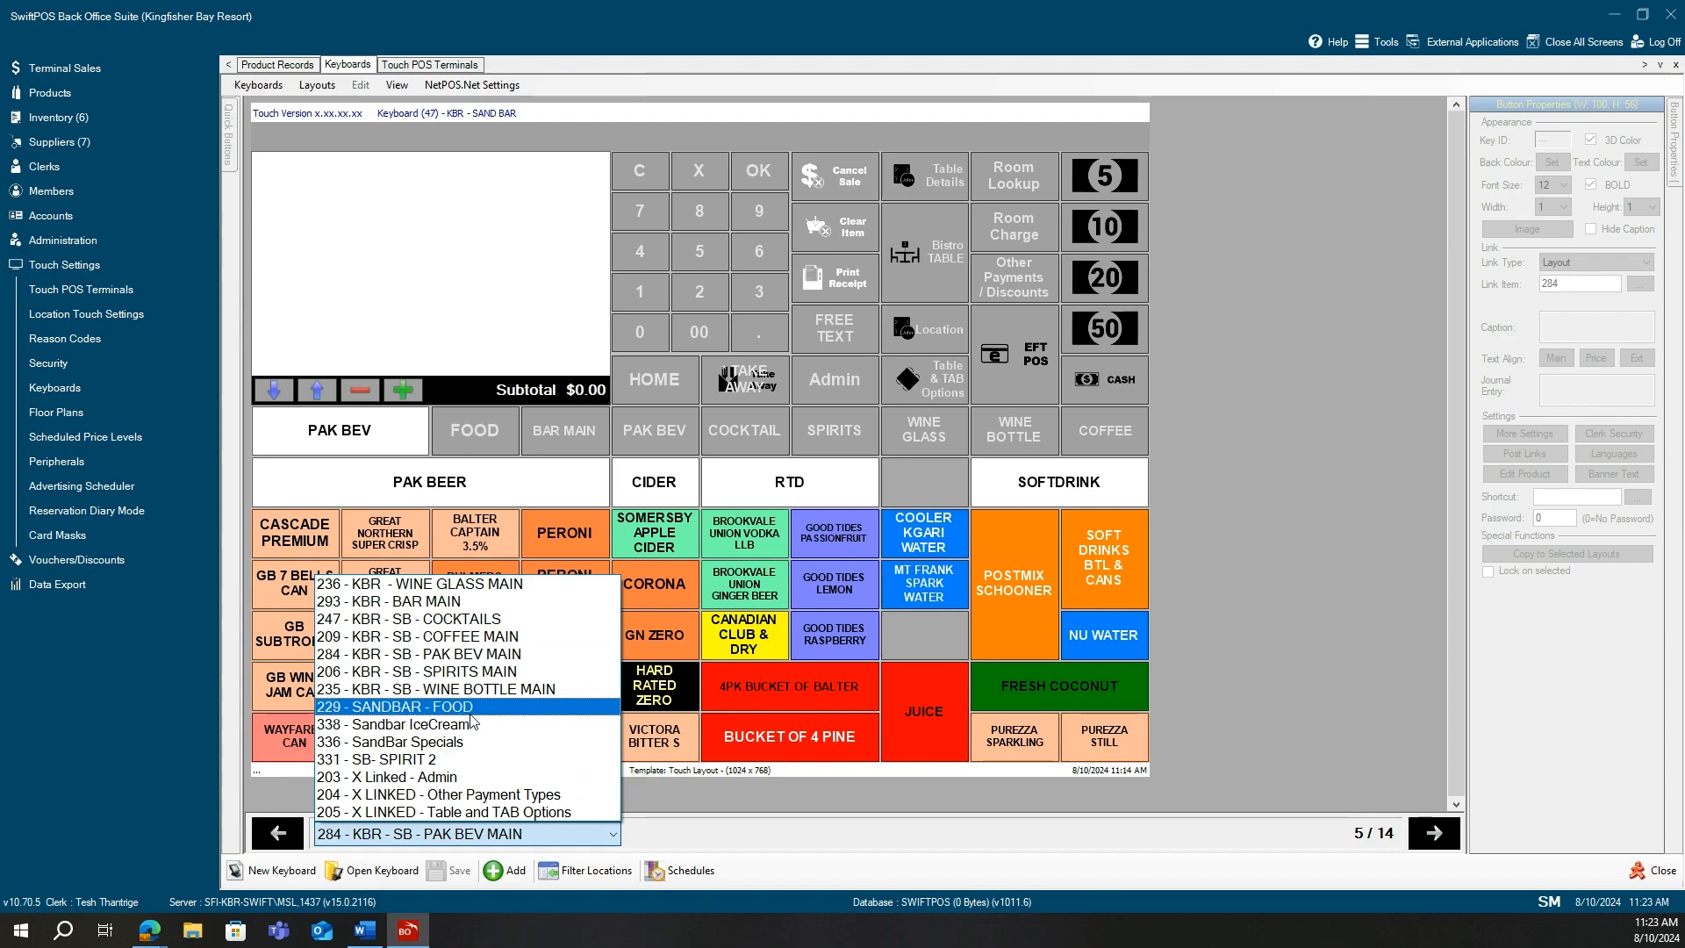
click(498, 619)
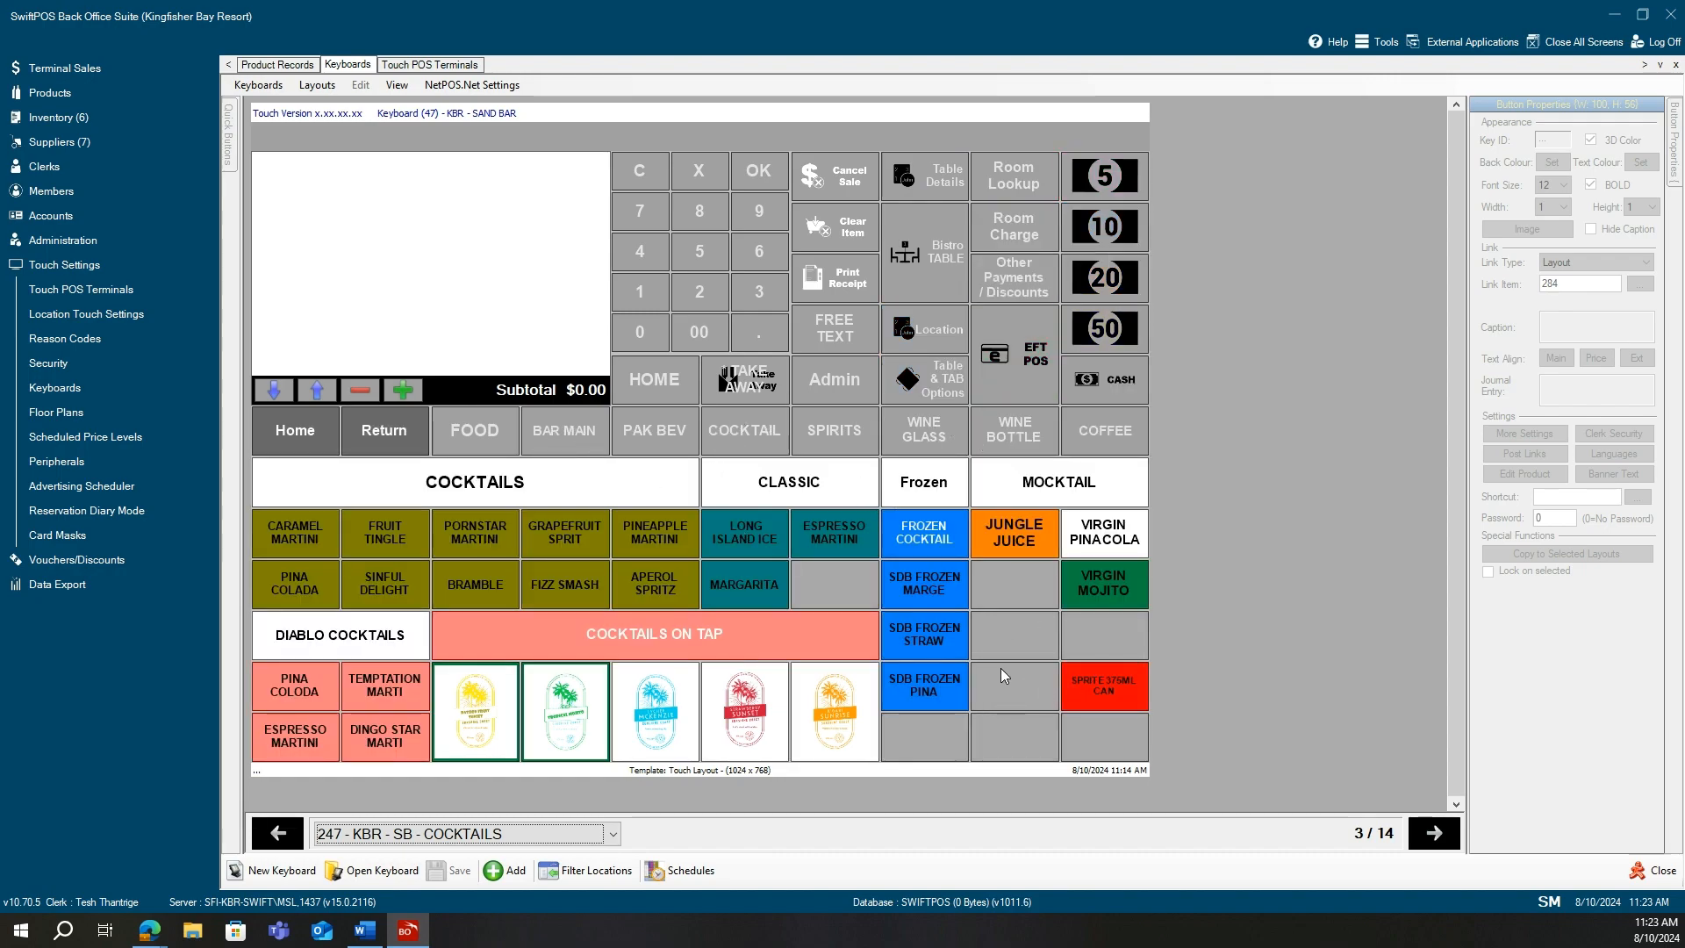
click(1020, 688)
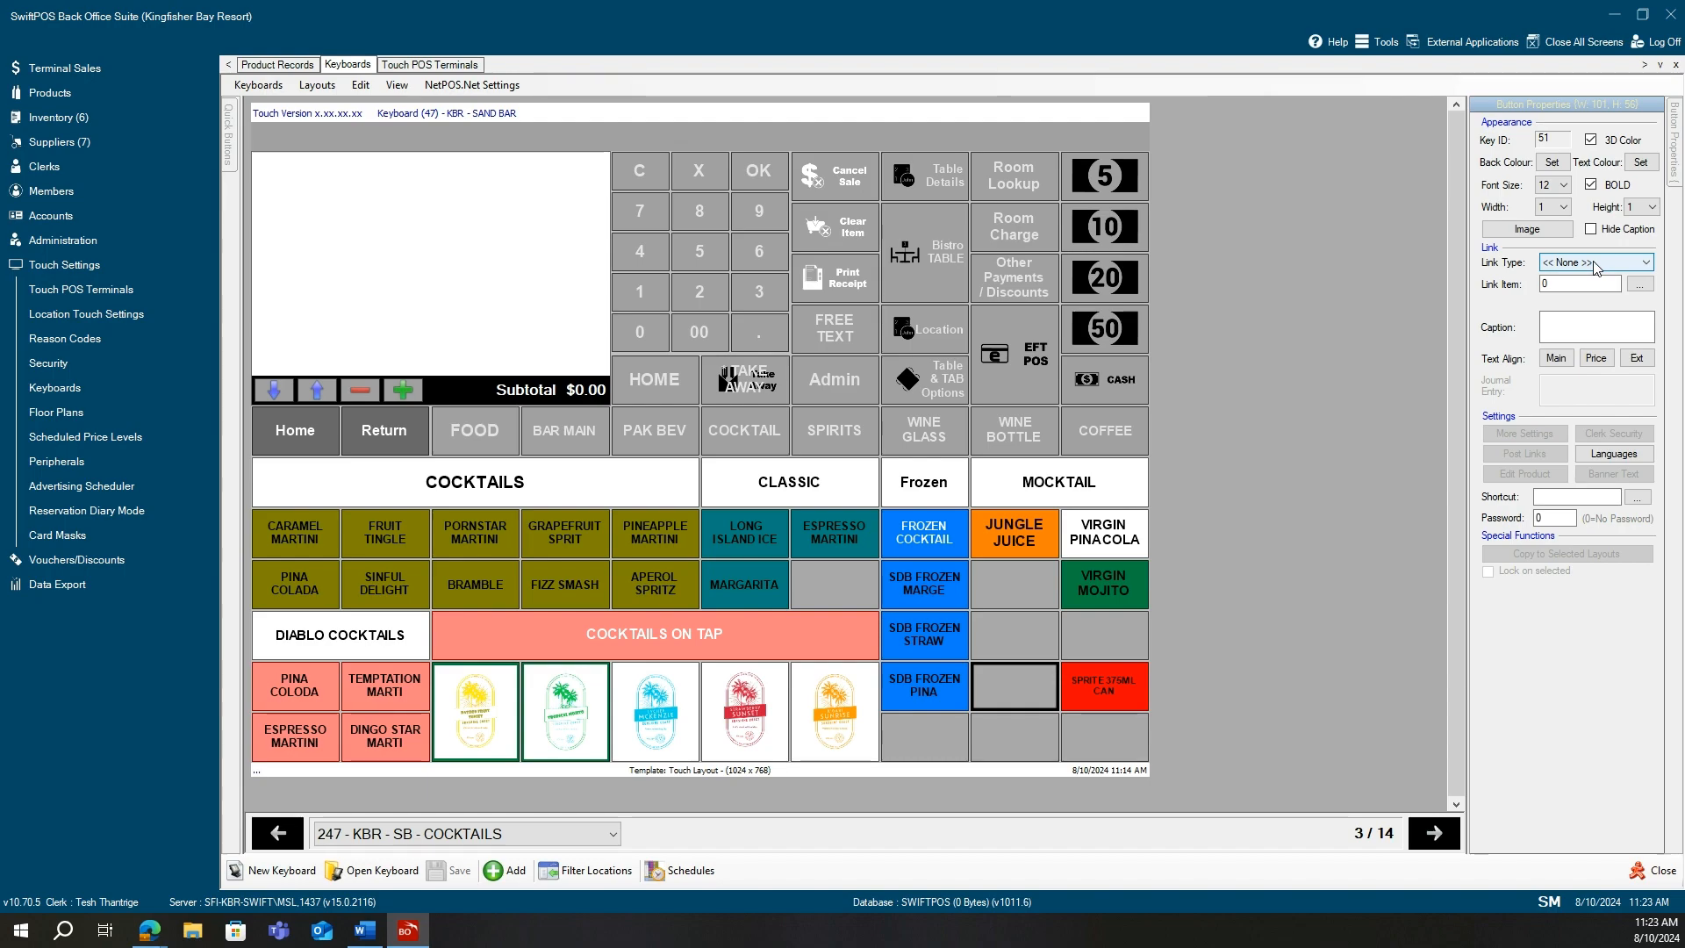
click(1596, 265)
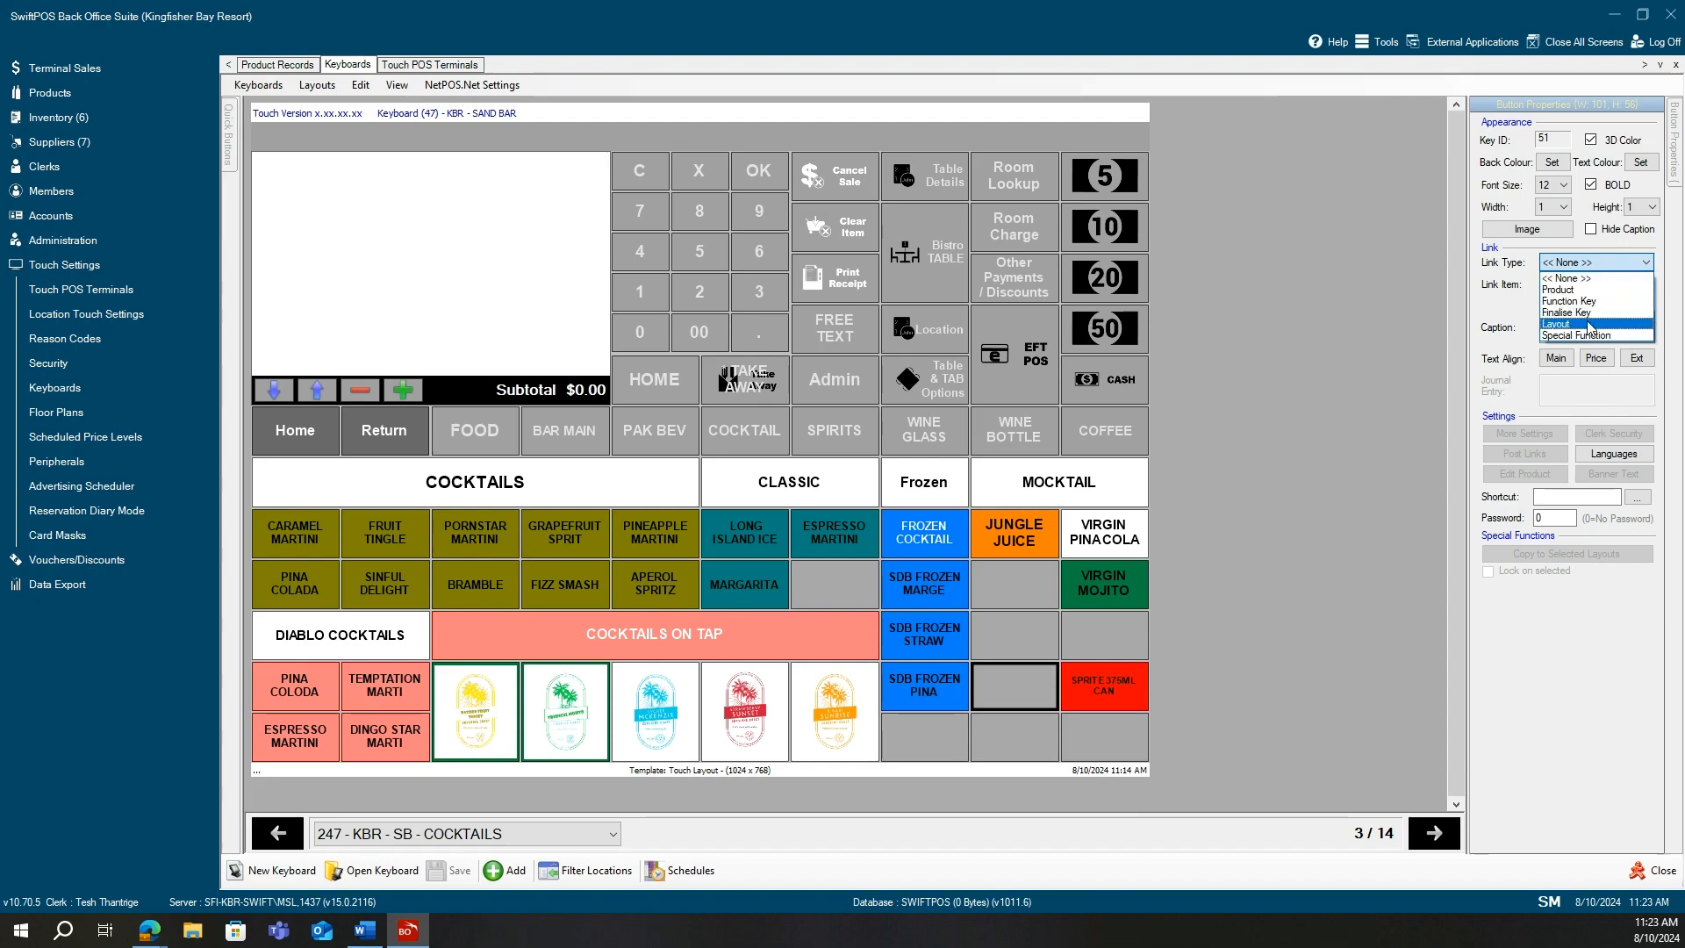
click(837, 445)
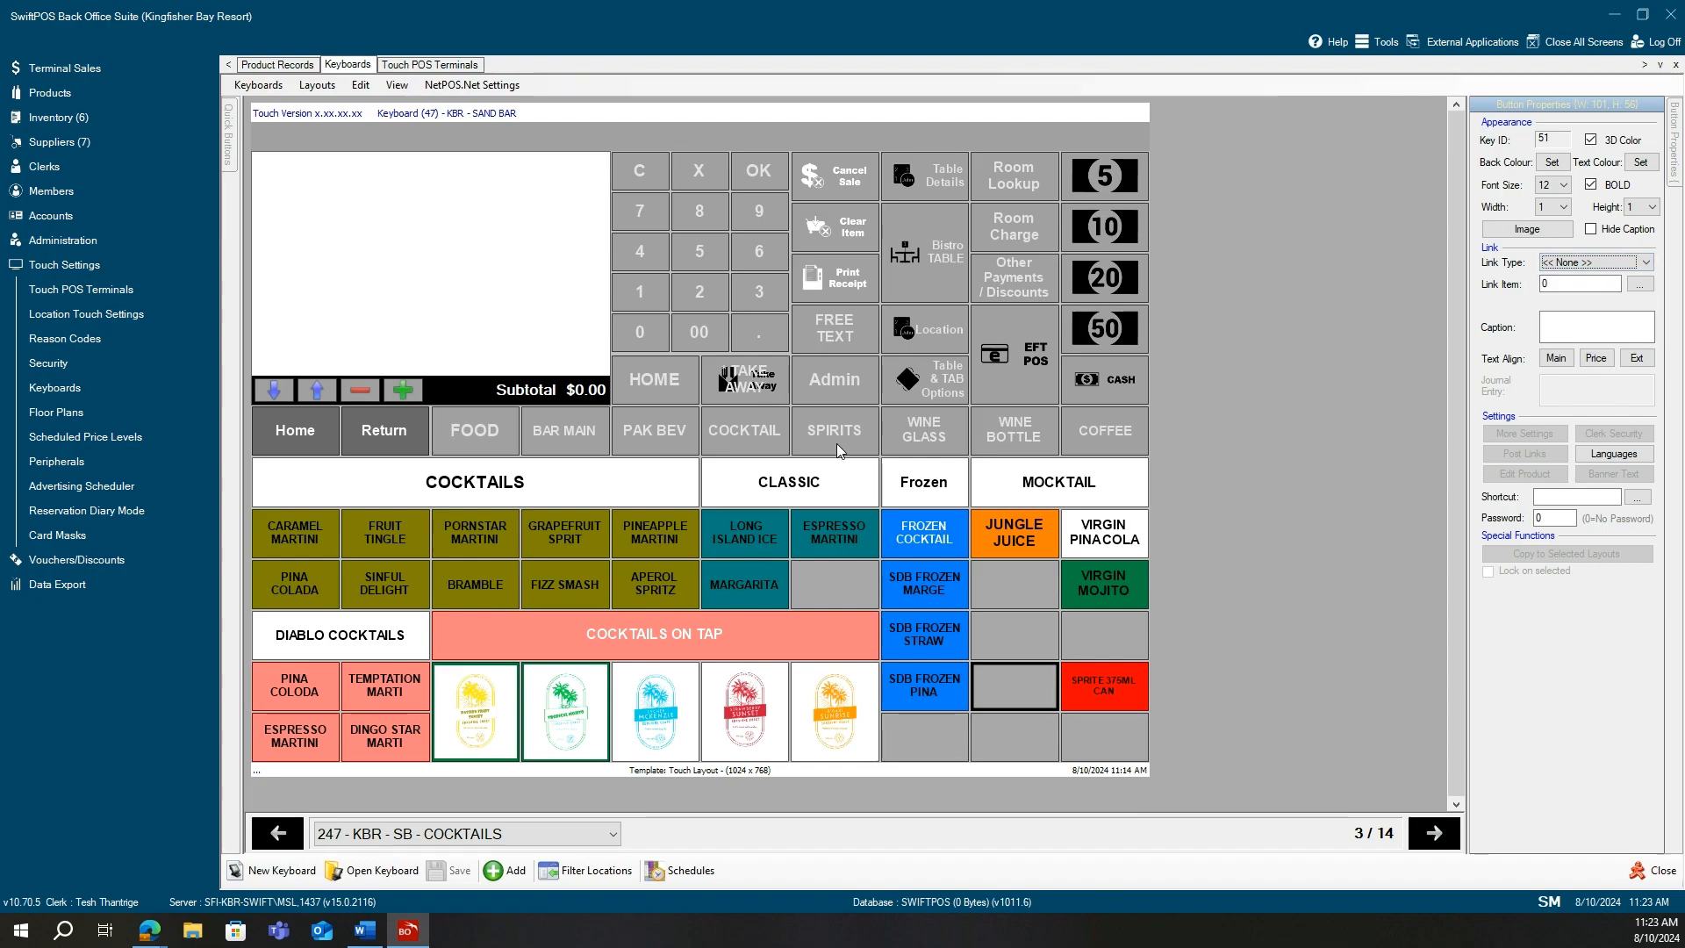
click(836, 444)
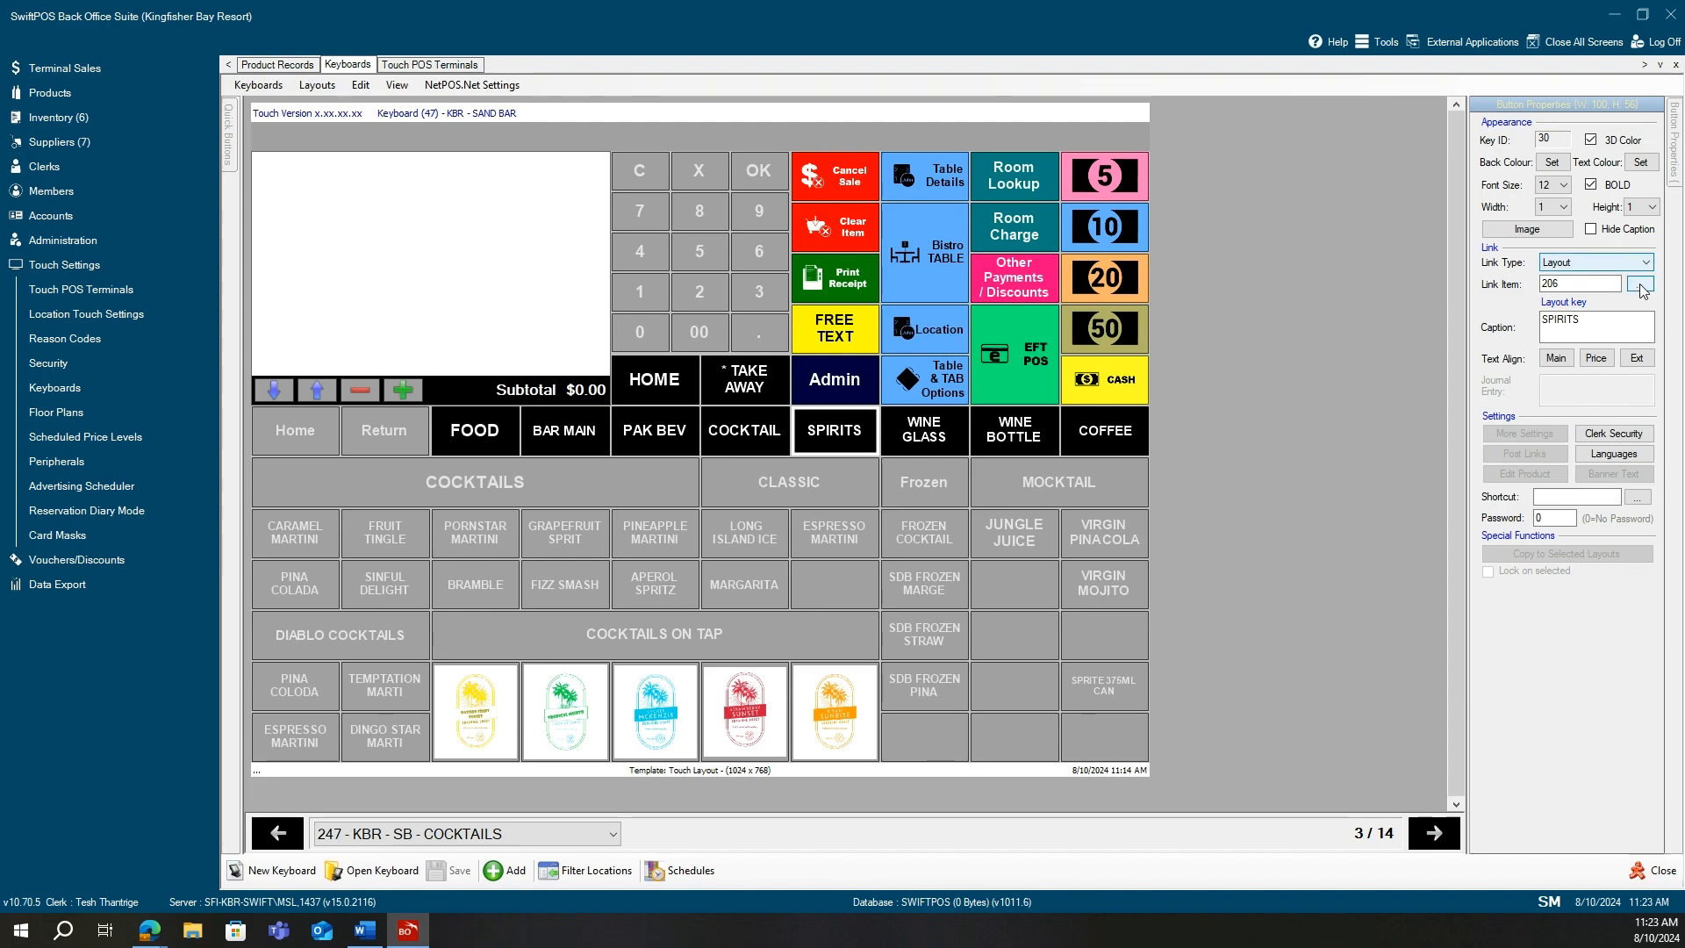
click(1642, 285)
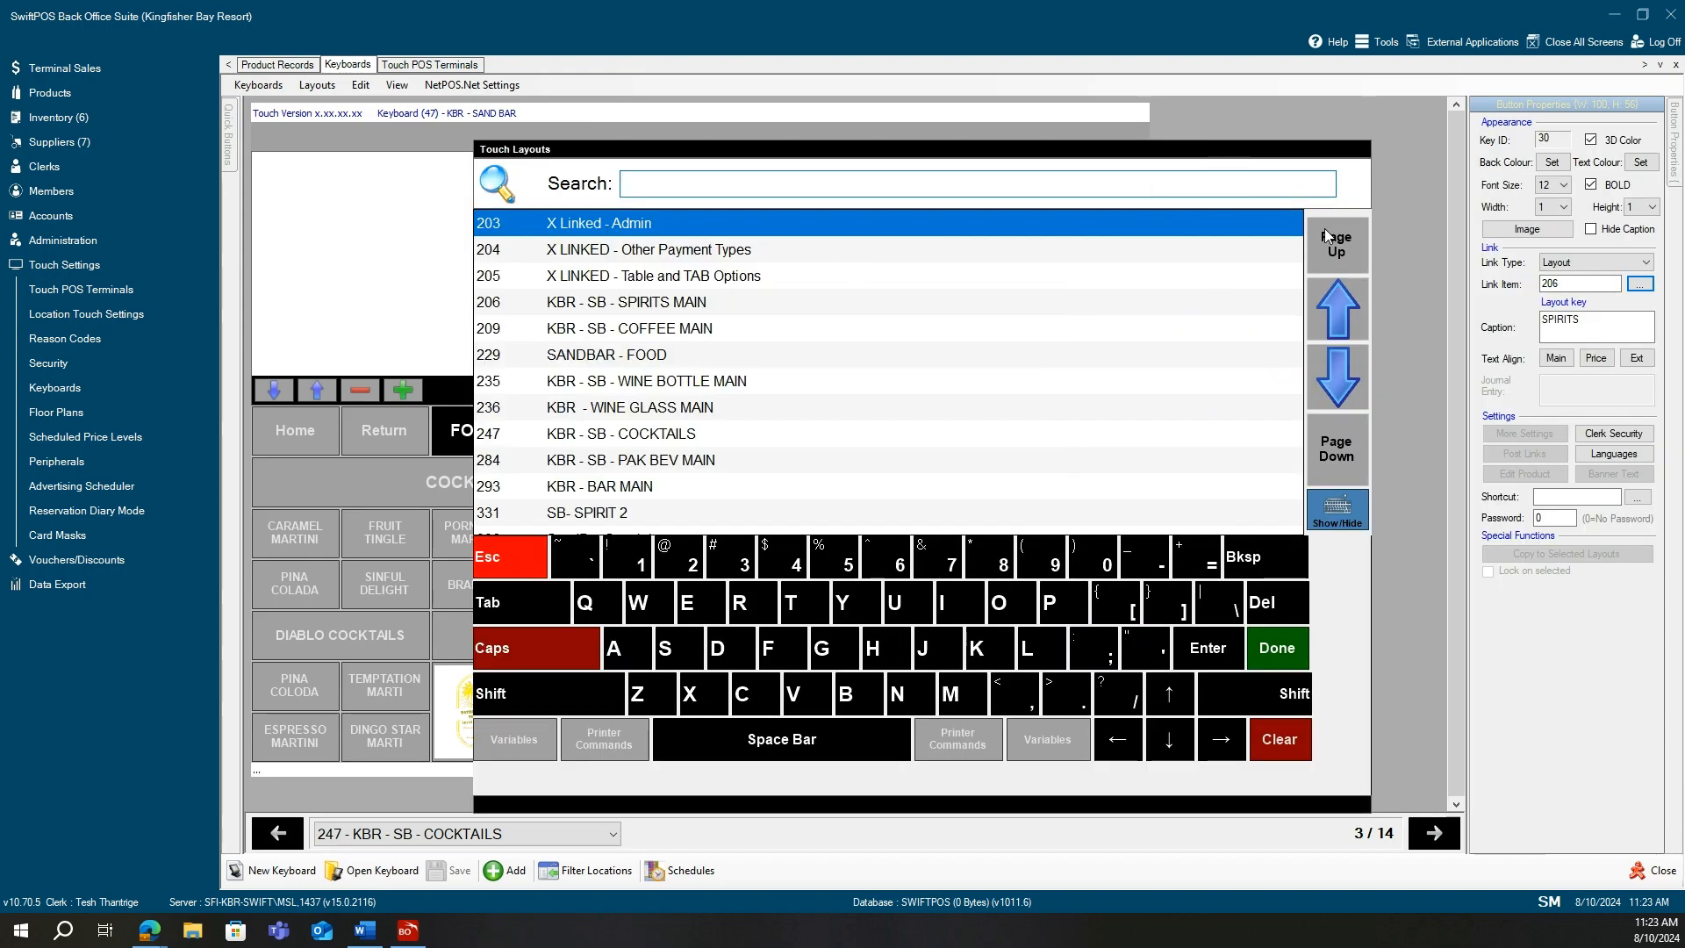
click(1355, 381)
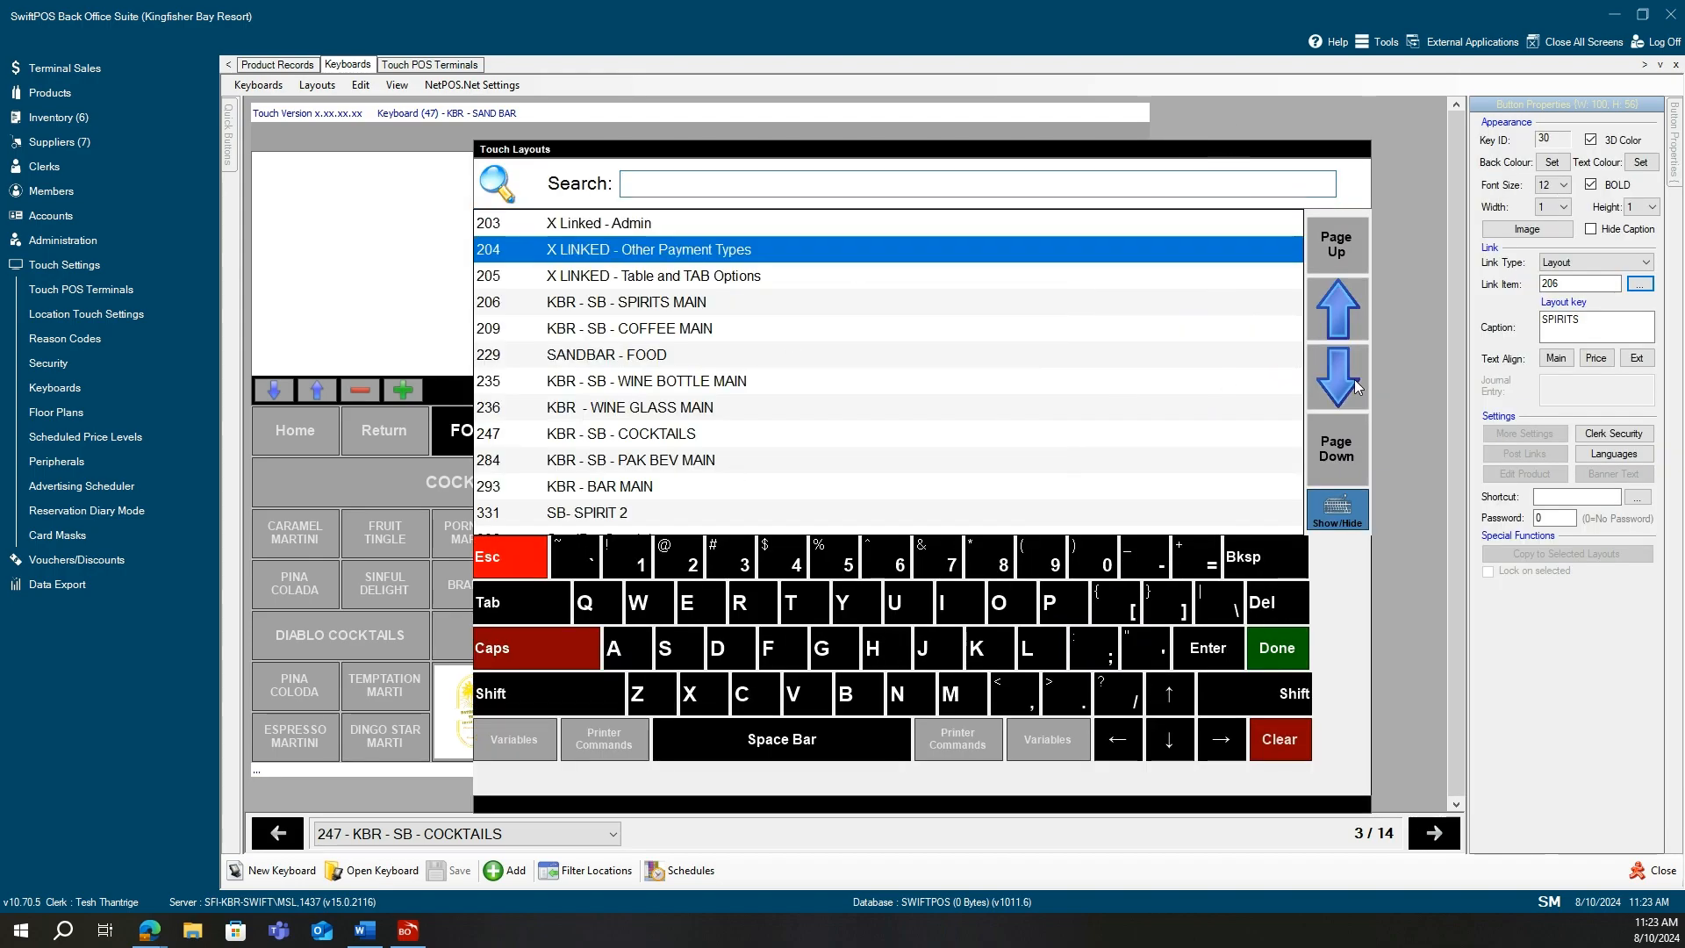
click(1355, 379)
click(1352, 379)
click(1352, 380)
click(1352, 379)
click(1352, 379)
click(1351, 380)
click(1351, 379)
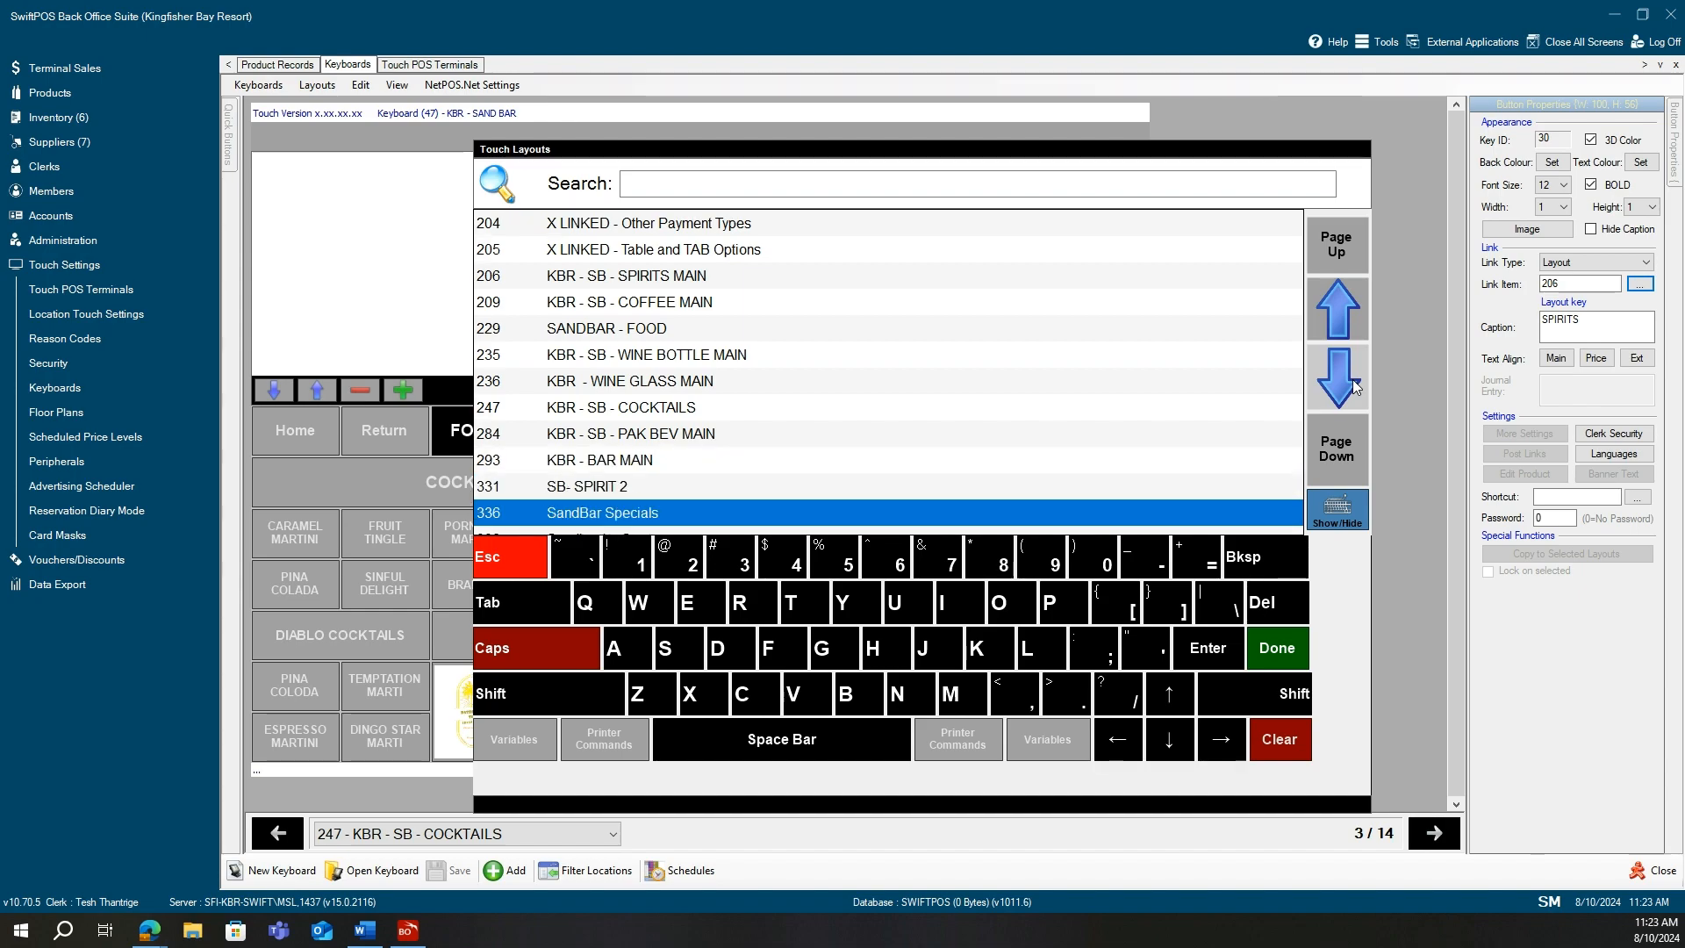
click(1352, 379)
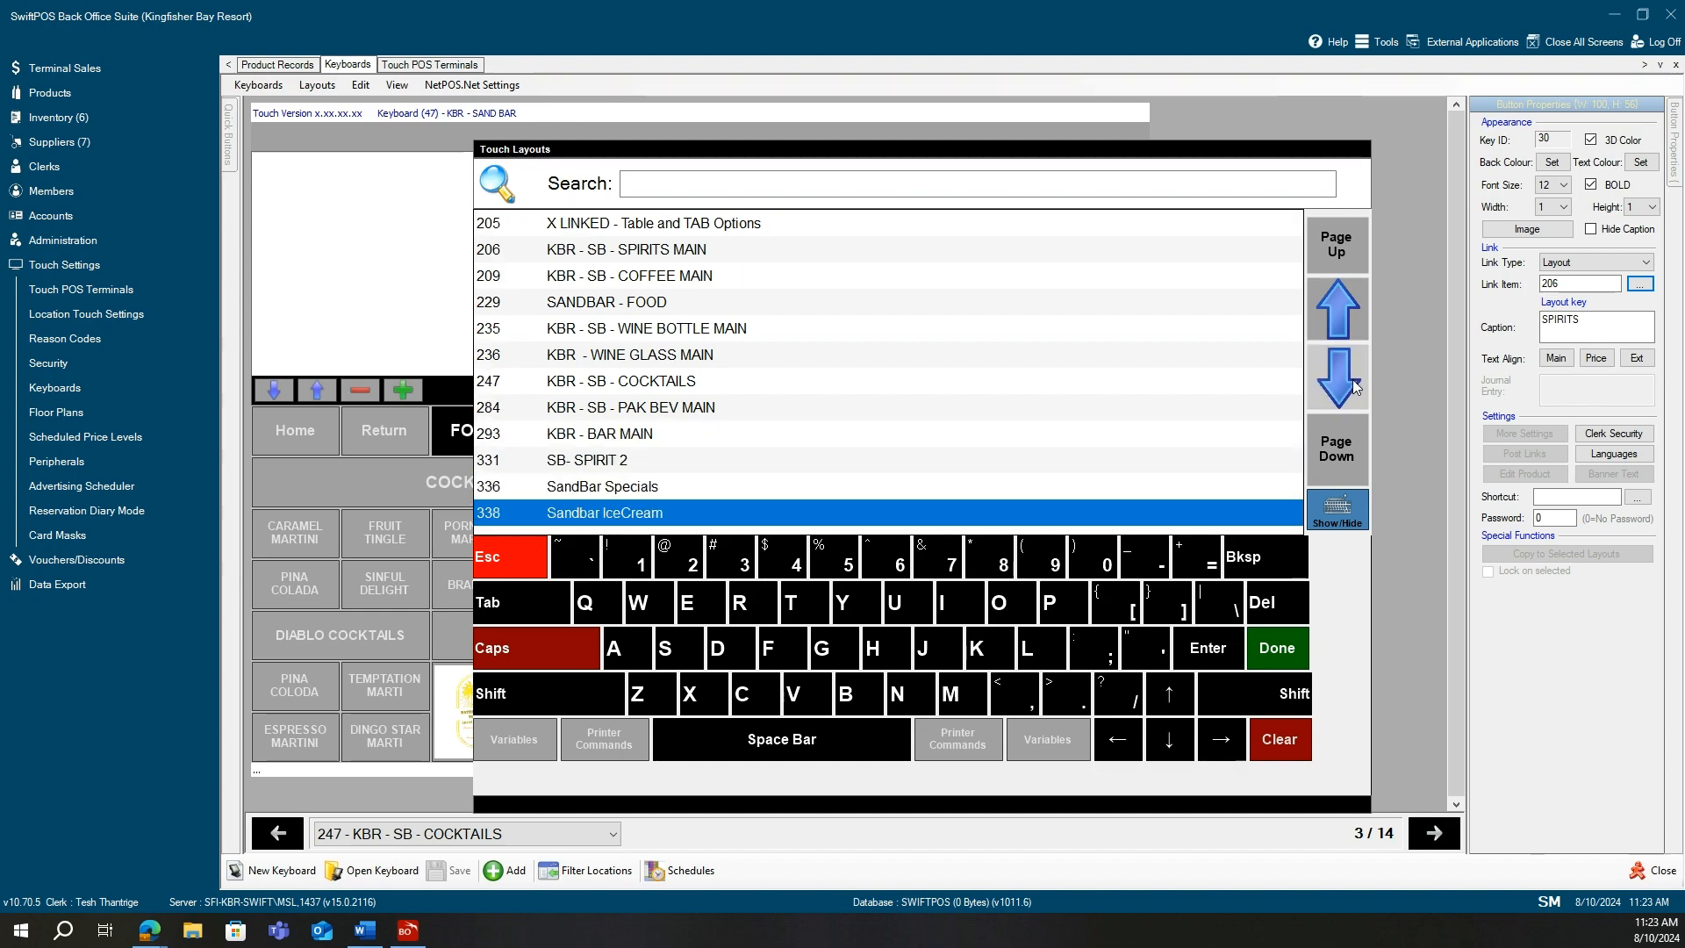
click(1345, 309)
click(1344, 309)
click(1345, 309)
click(1345, 309)
click(1345, 309)
click(1345, 309)
click(1345, 309)
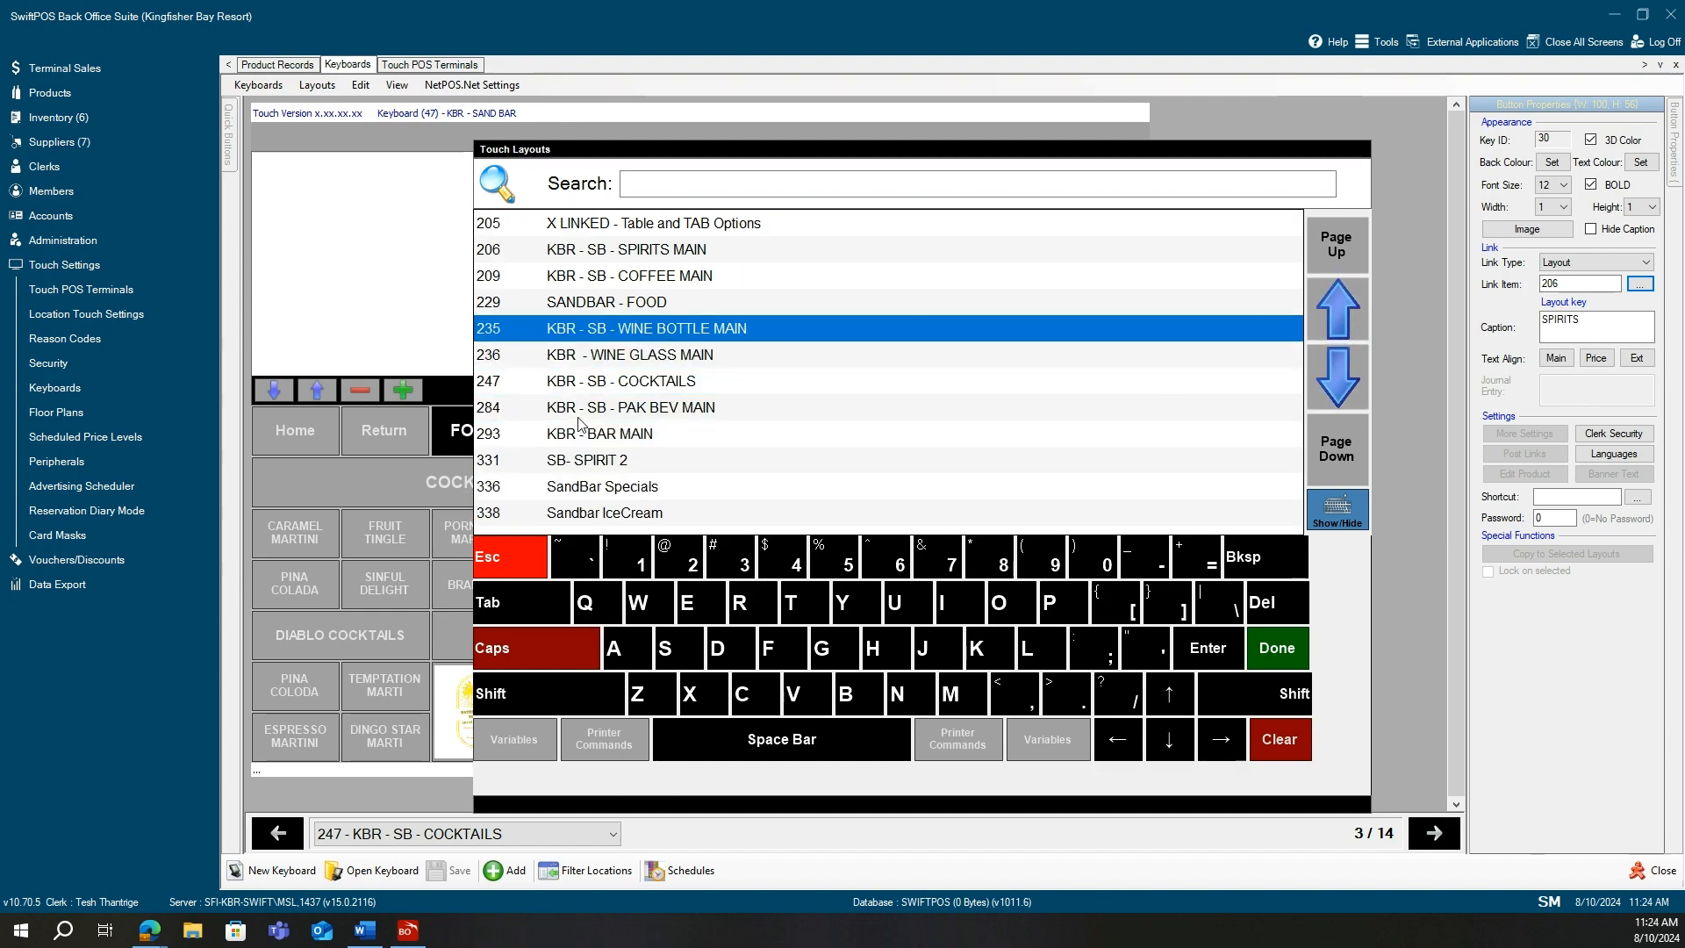
click(528, 557)
click(1004, 682)
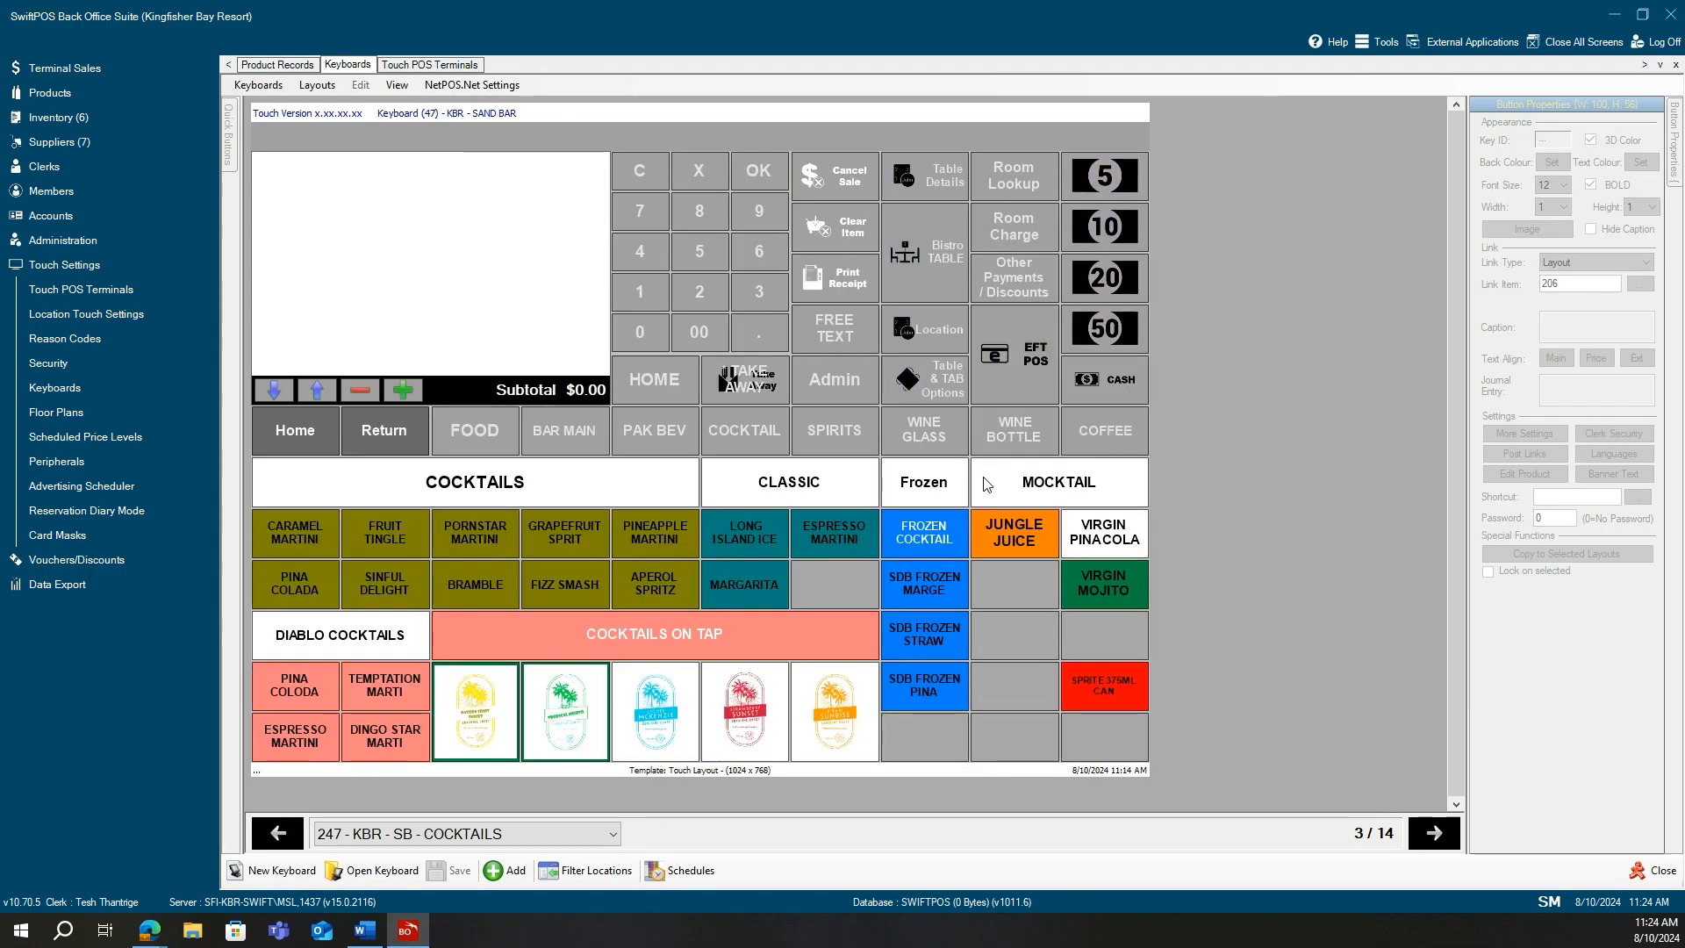
Reselect the shared SPIRITS key, then return editing to the cocktail page keys.
click(857, 447)
click(859, 452)
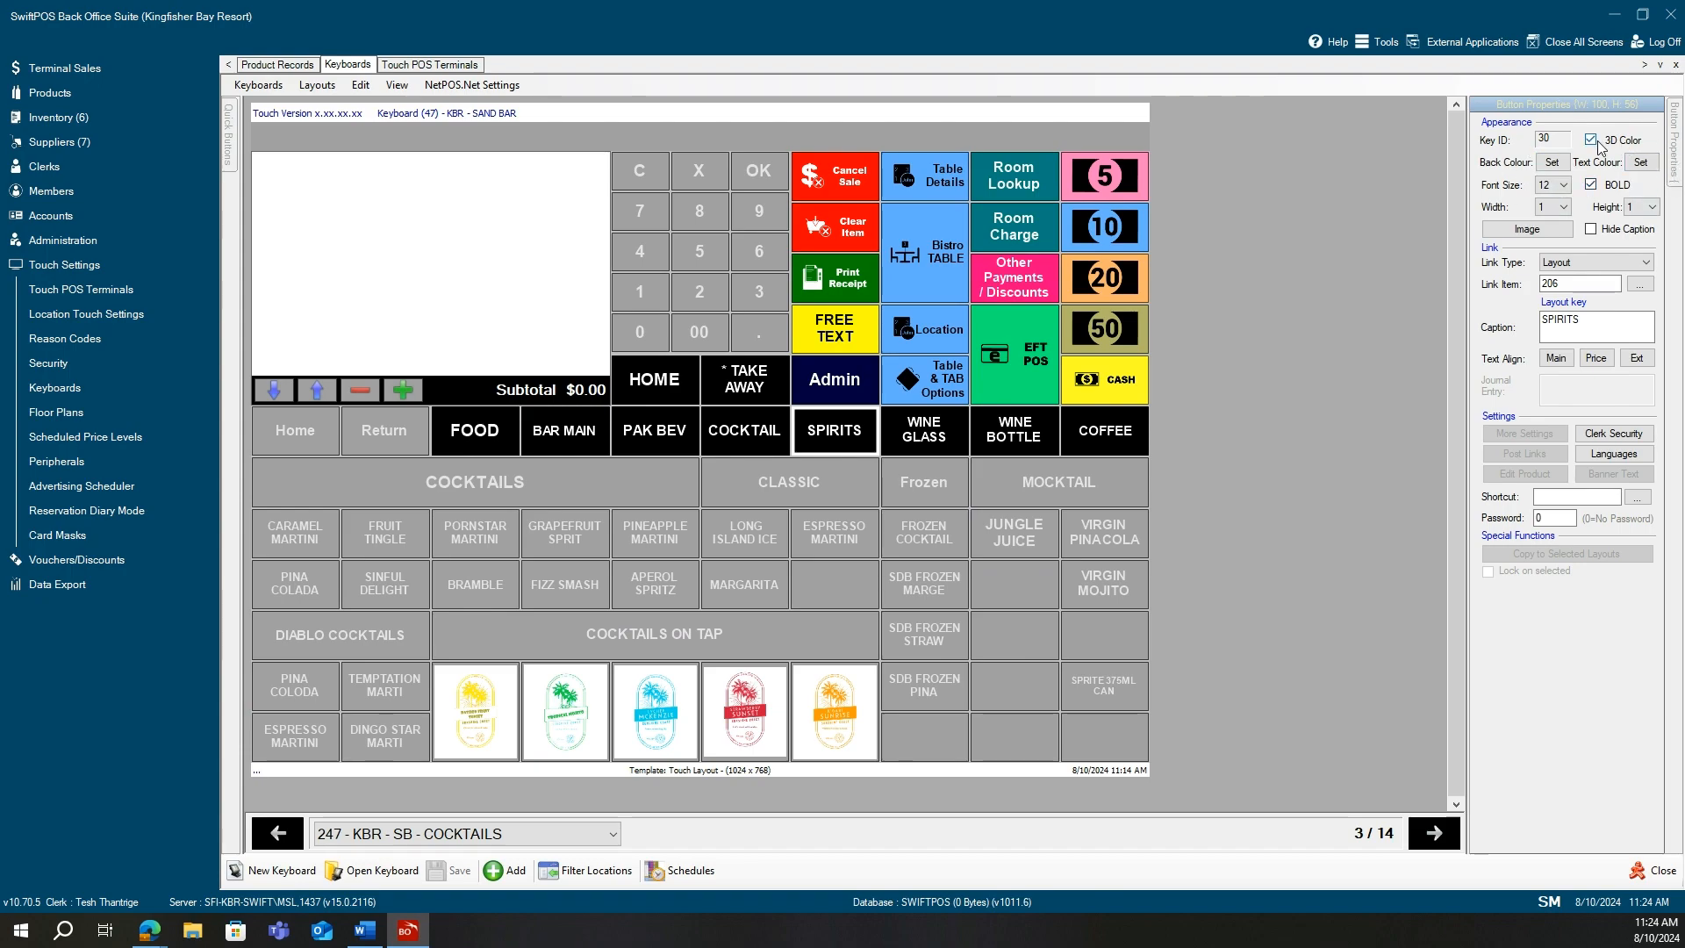
click(1069, 694)
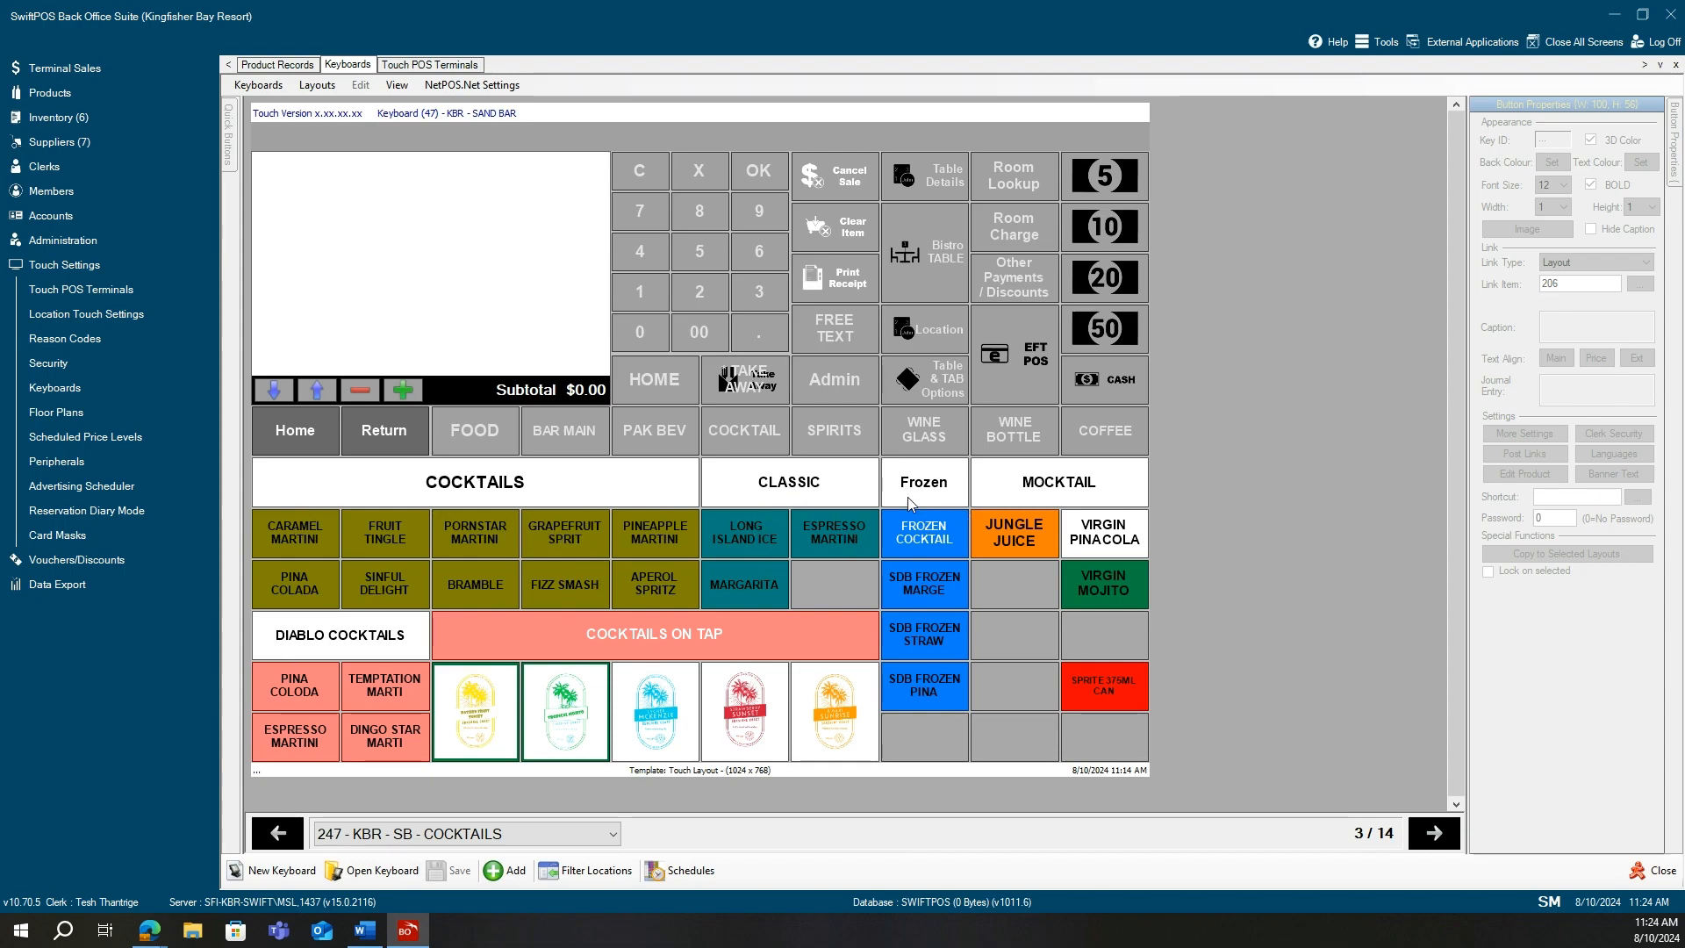
Preview 229 - SANDBAR - FOOD, then reload 247 - KBR - SB - COCKTAILS and select the empty key beside SDB FROZEN STRAW.
click(554, 842)
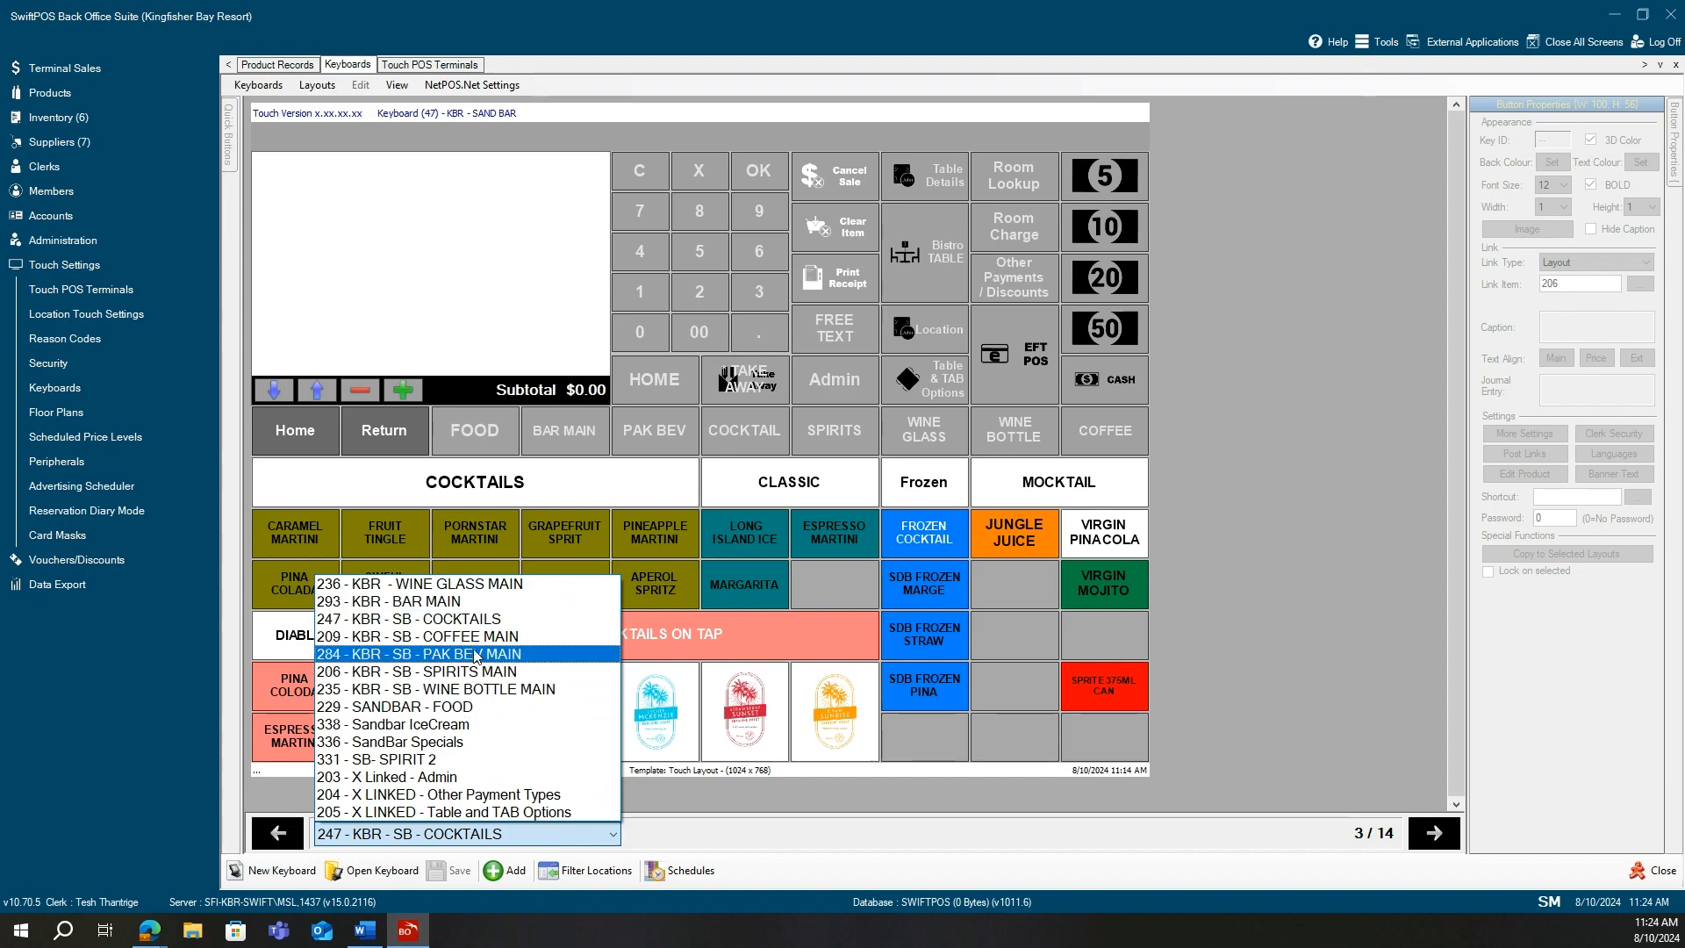
click(462, 711)
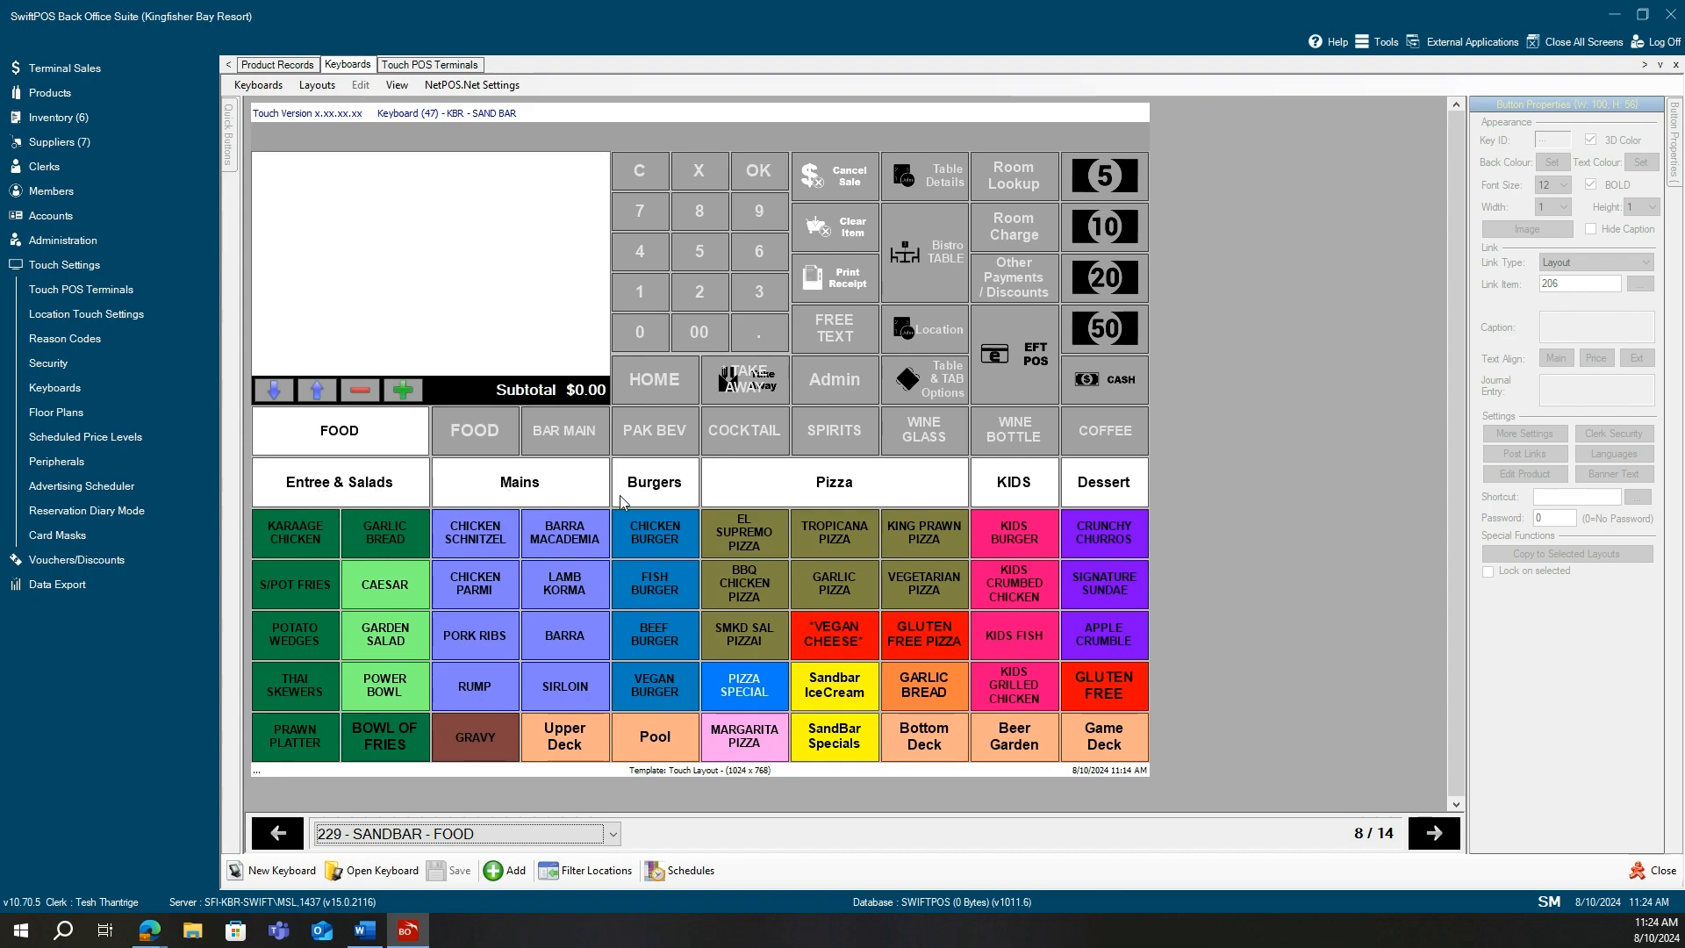
click(595, 829)
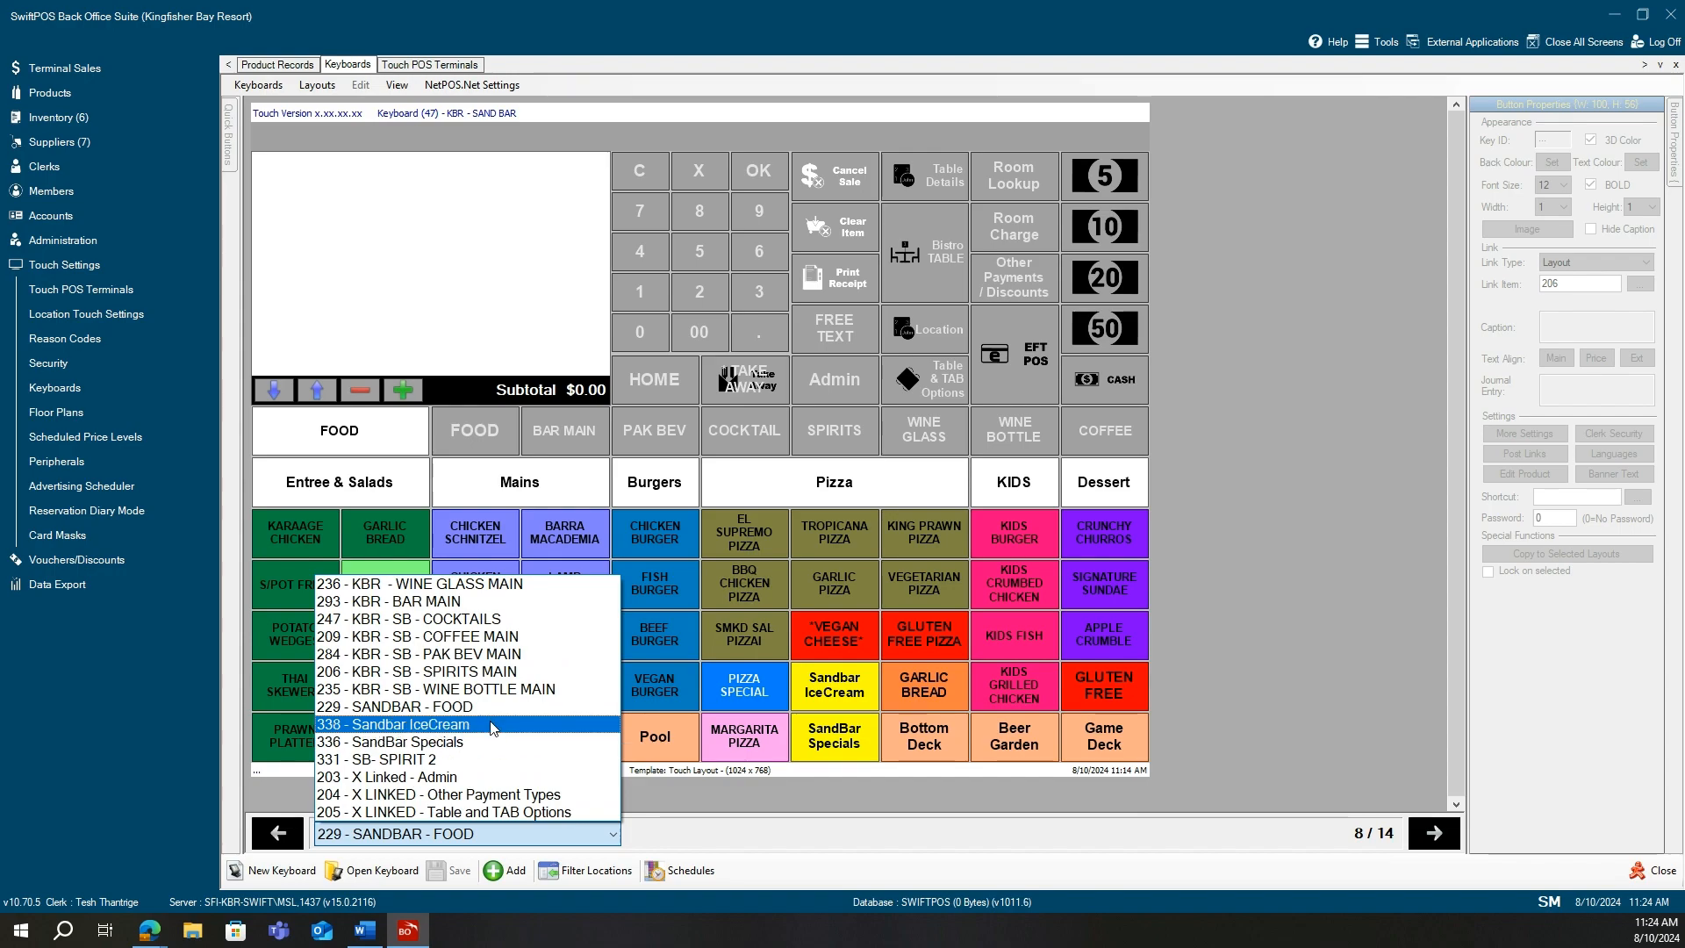
click(497, 620)
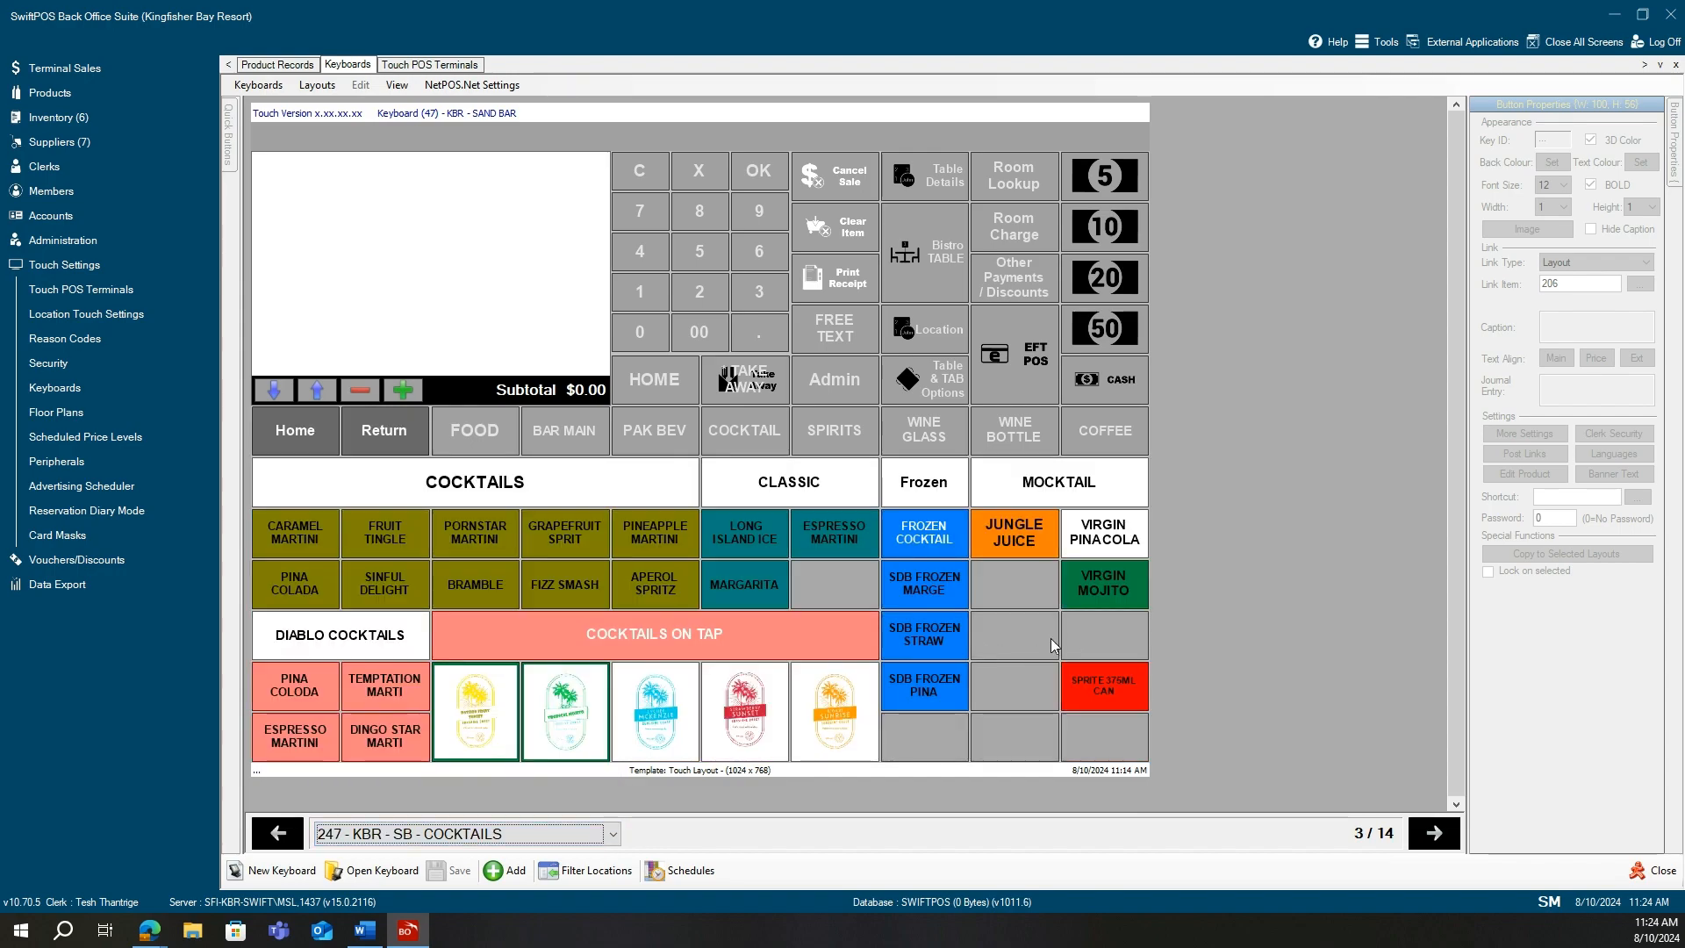
click(1015, 645)
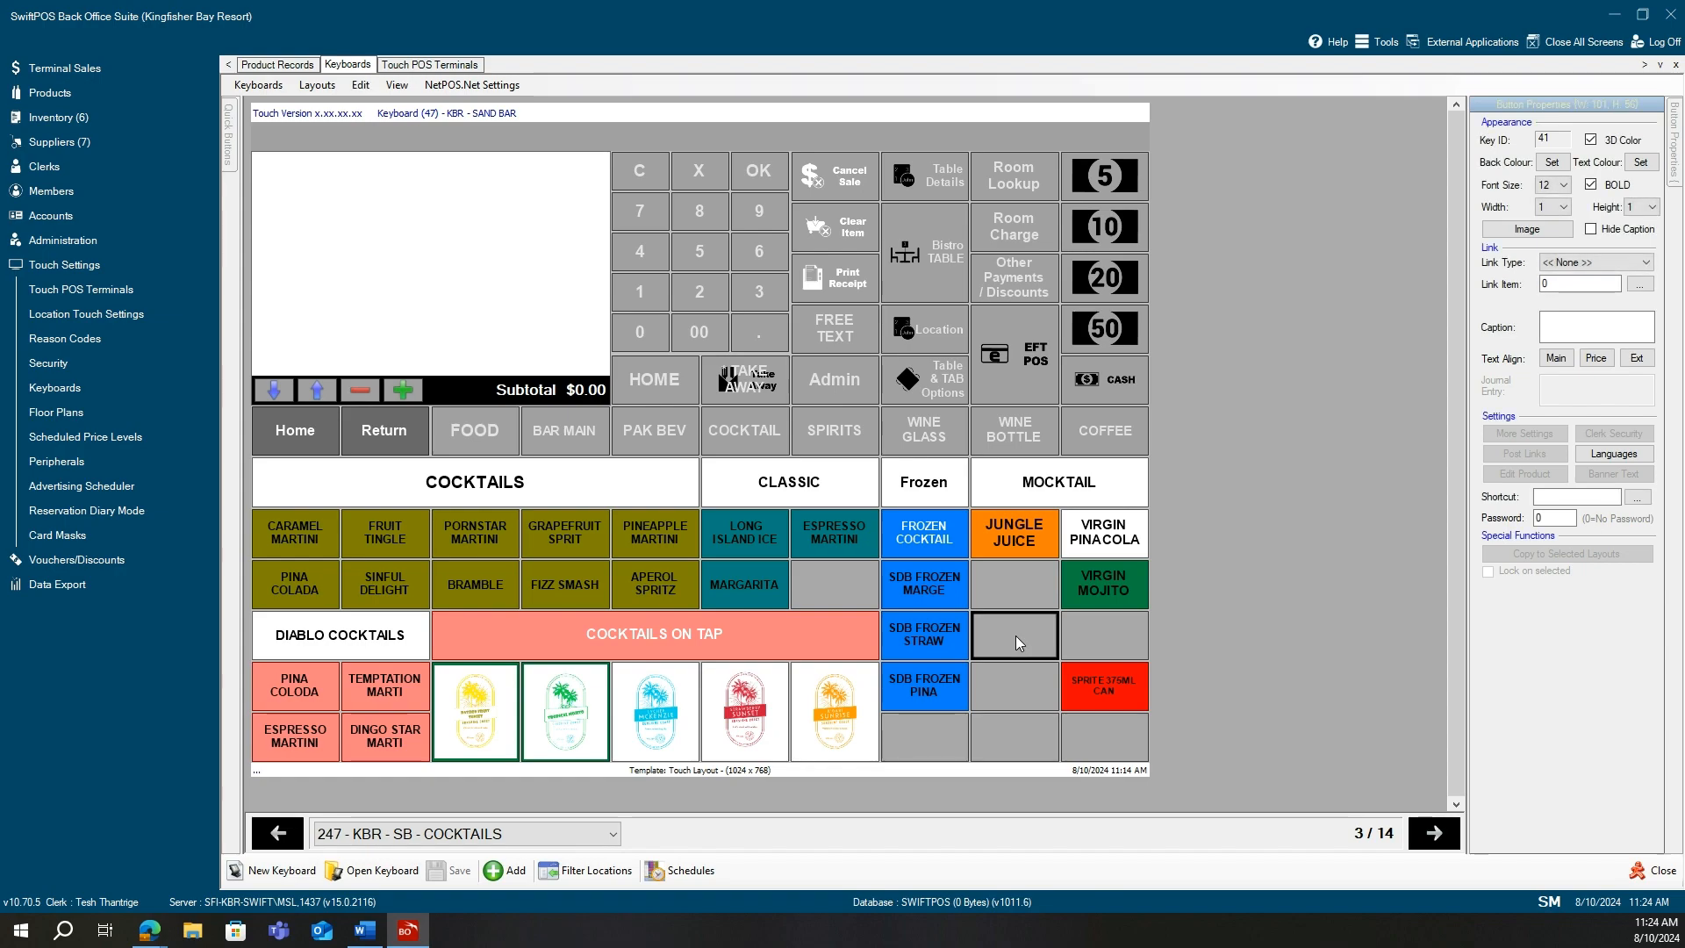
Leave the empty key with no link type and make it two columns wide.
click(1612, 263)
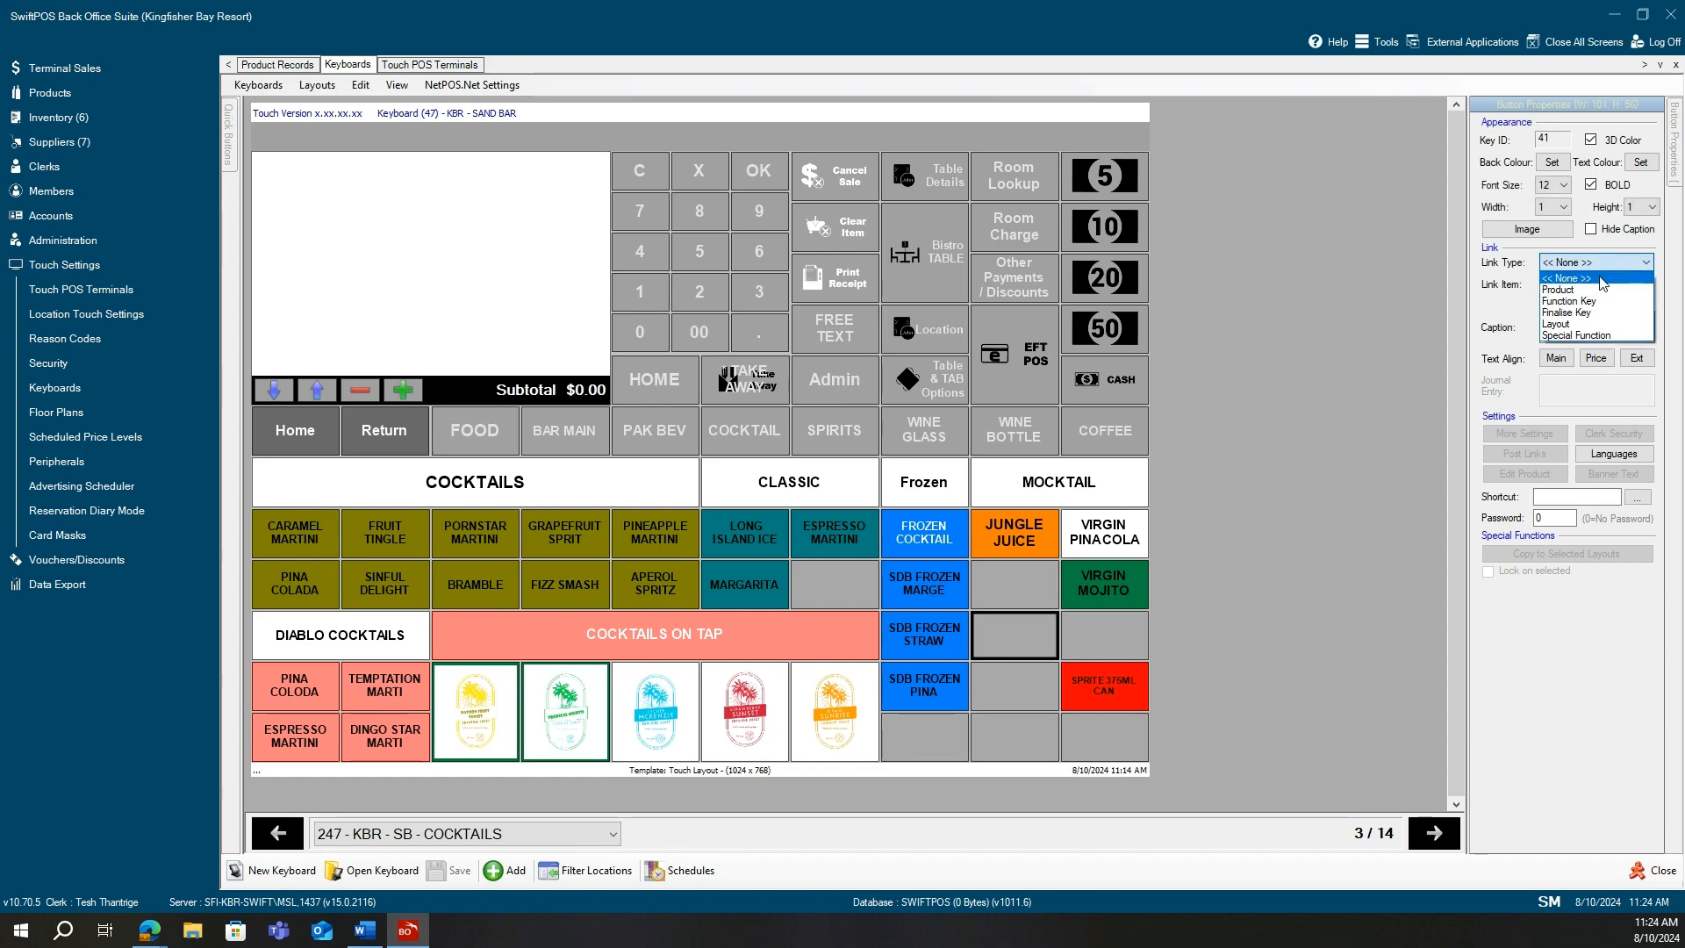
click(1564, 321)
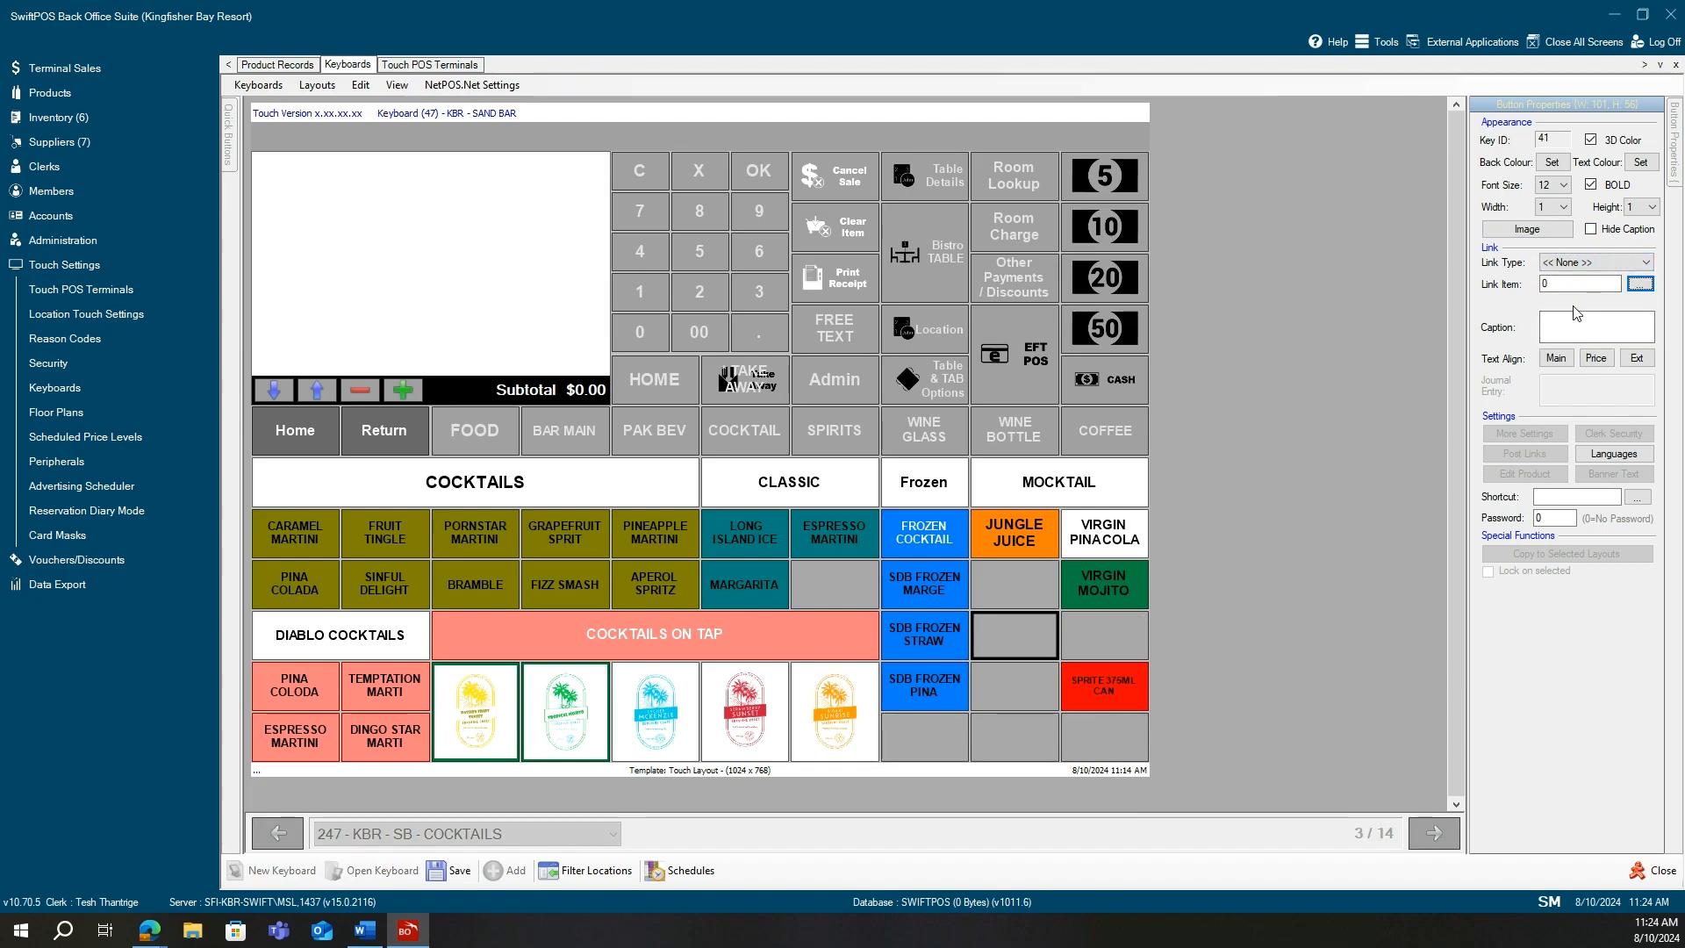
click(1559, 209)
click(1552, 233)
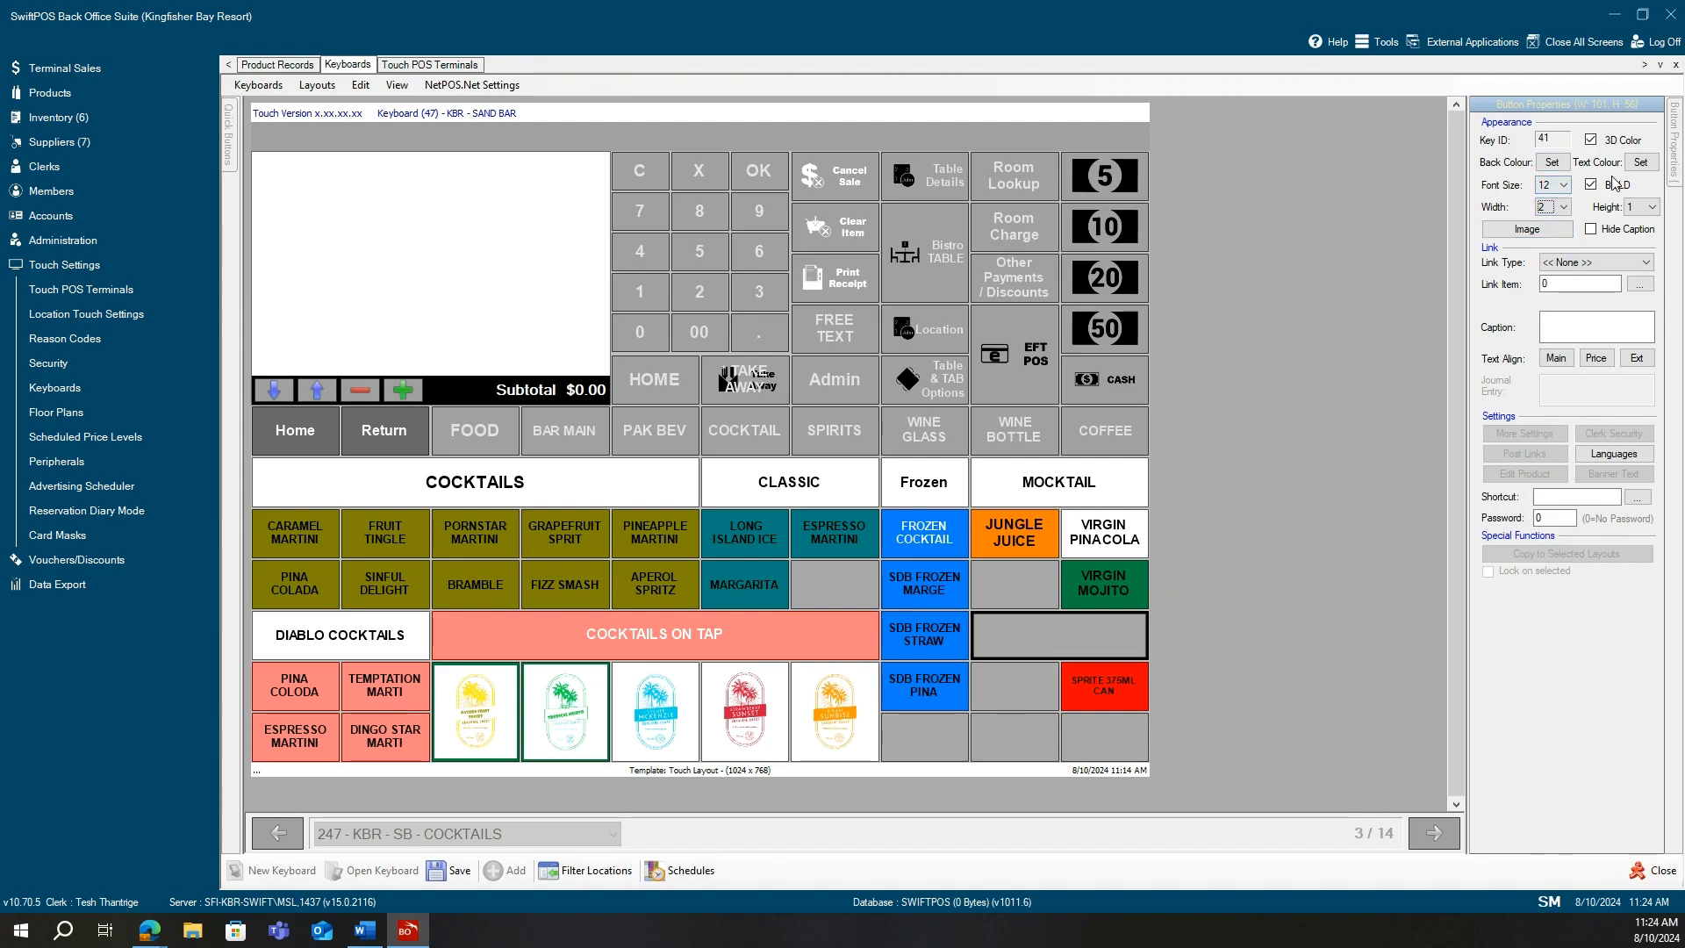
Give the key a white background and caption it 'This Is a Topic'.
click(1552, 164)
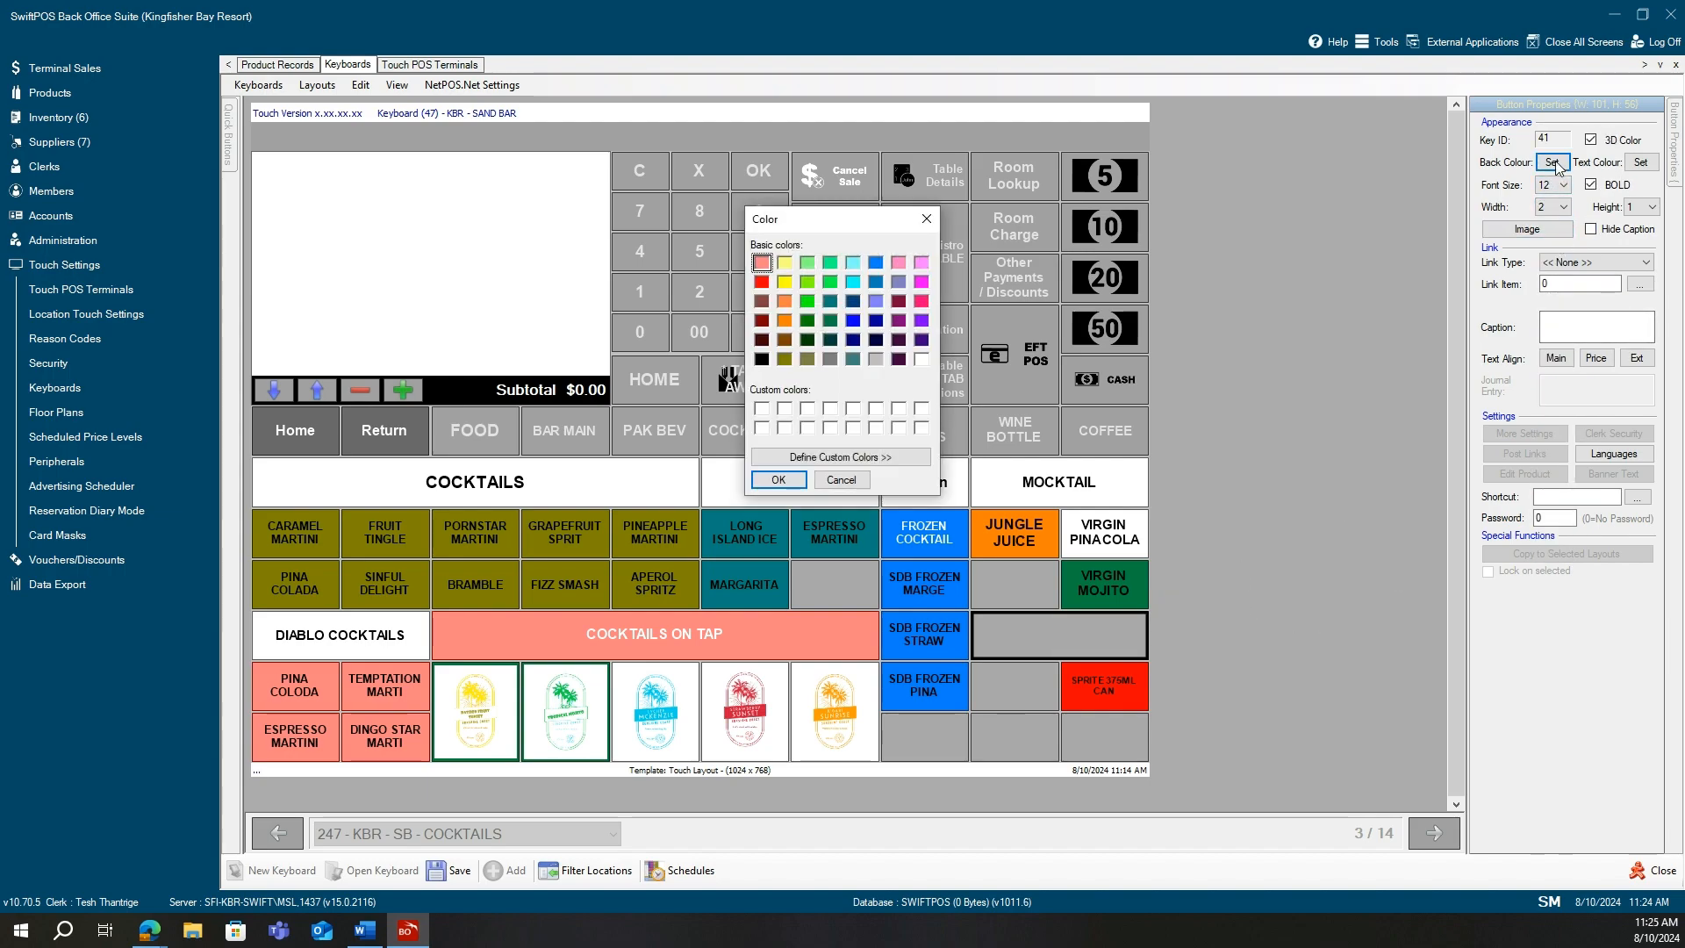
click(921, 359)
click(778, 480)
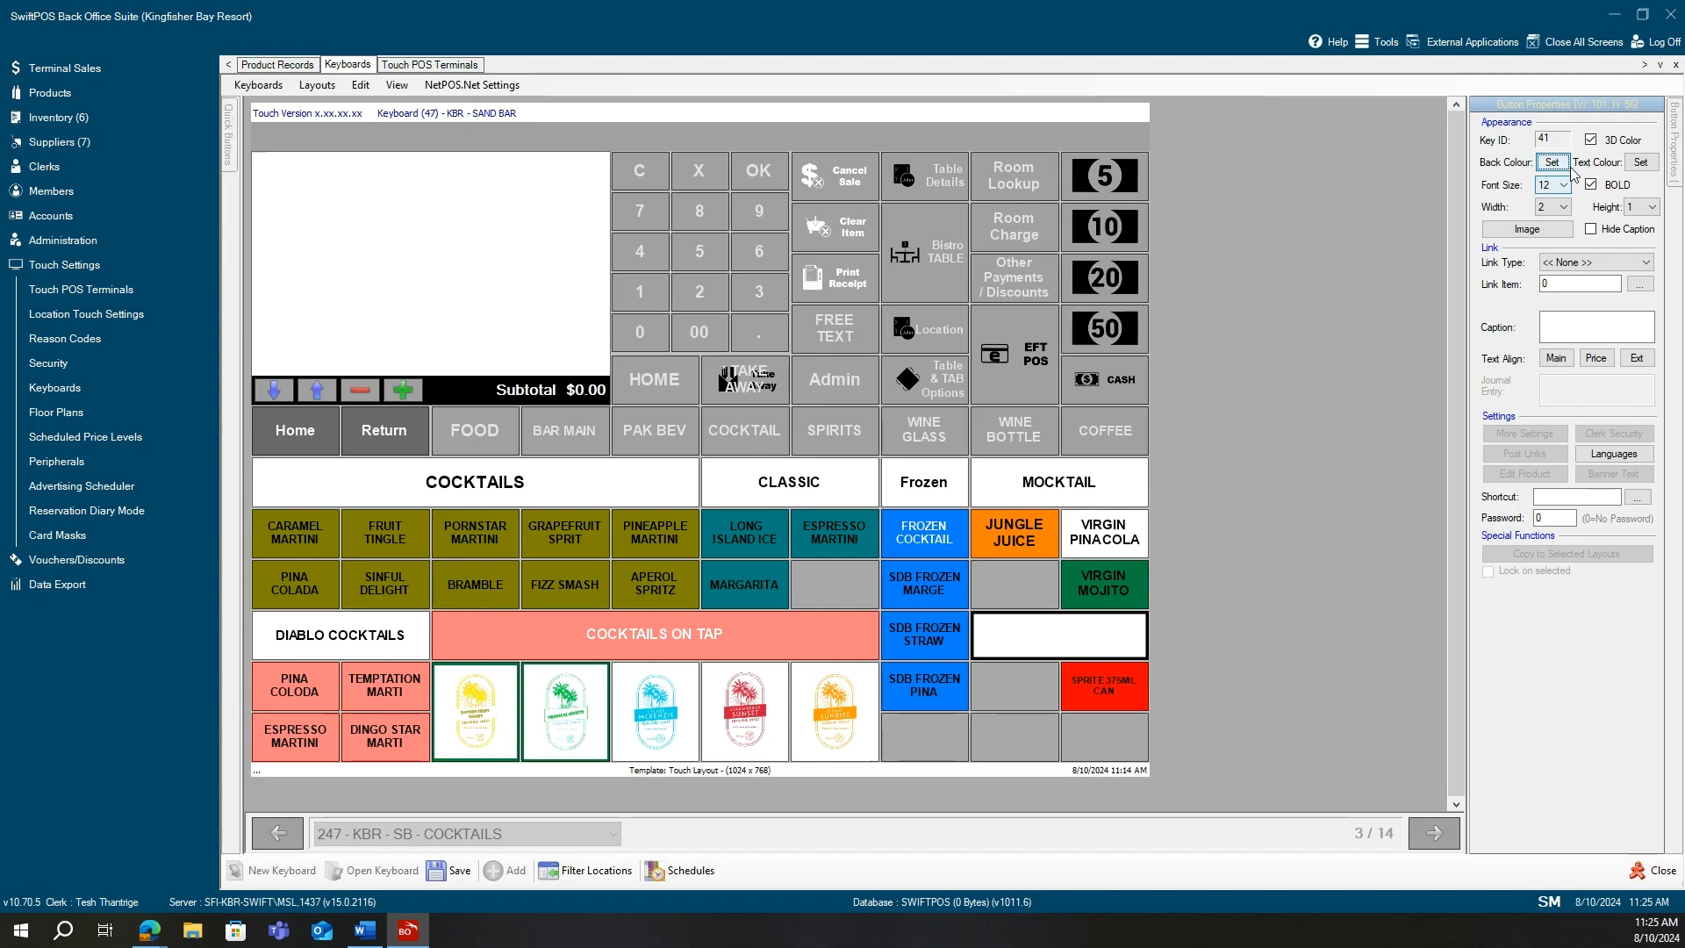
click(1599, 329)
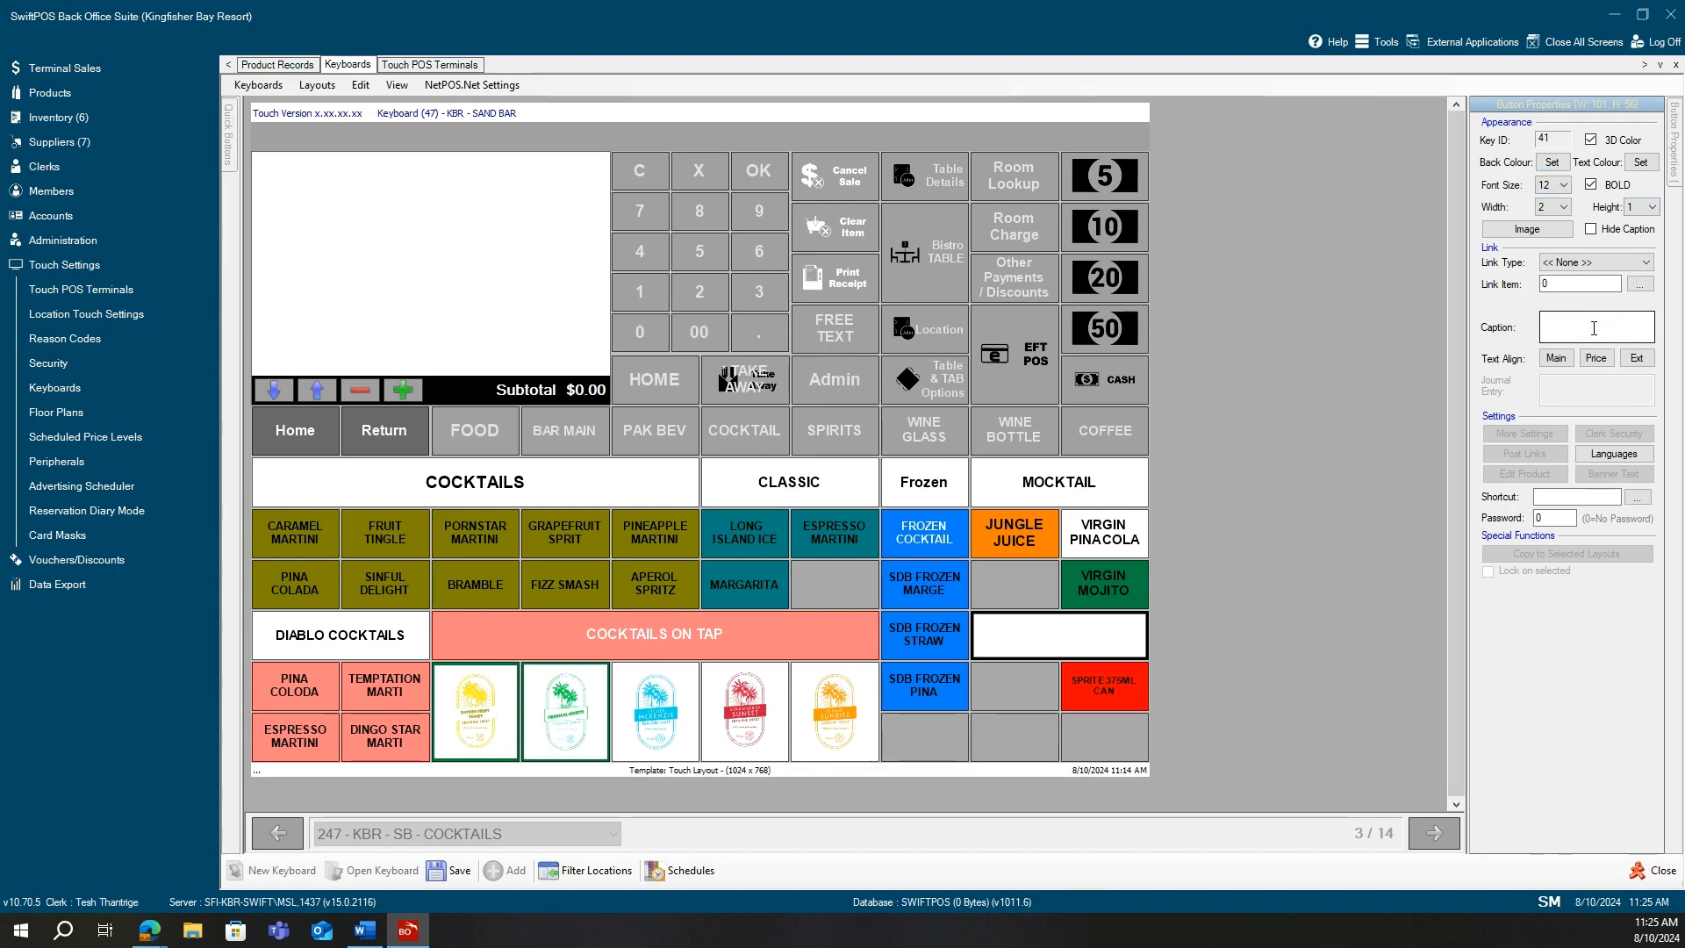
text(This Is a Topic)
Inspect the empty key below, then reselect the 'This Is a Topic' header key.
click(1020, 678)
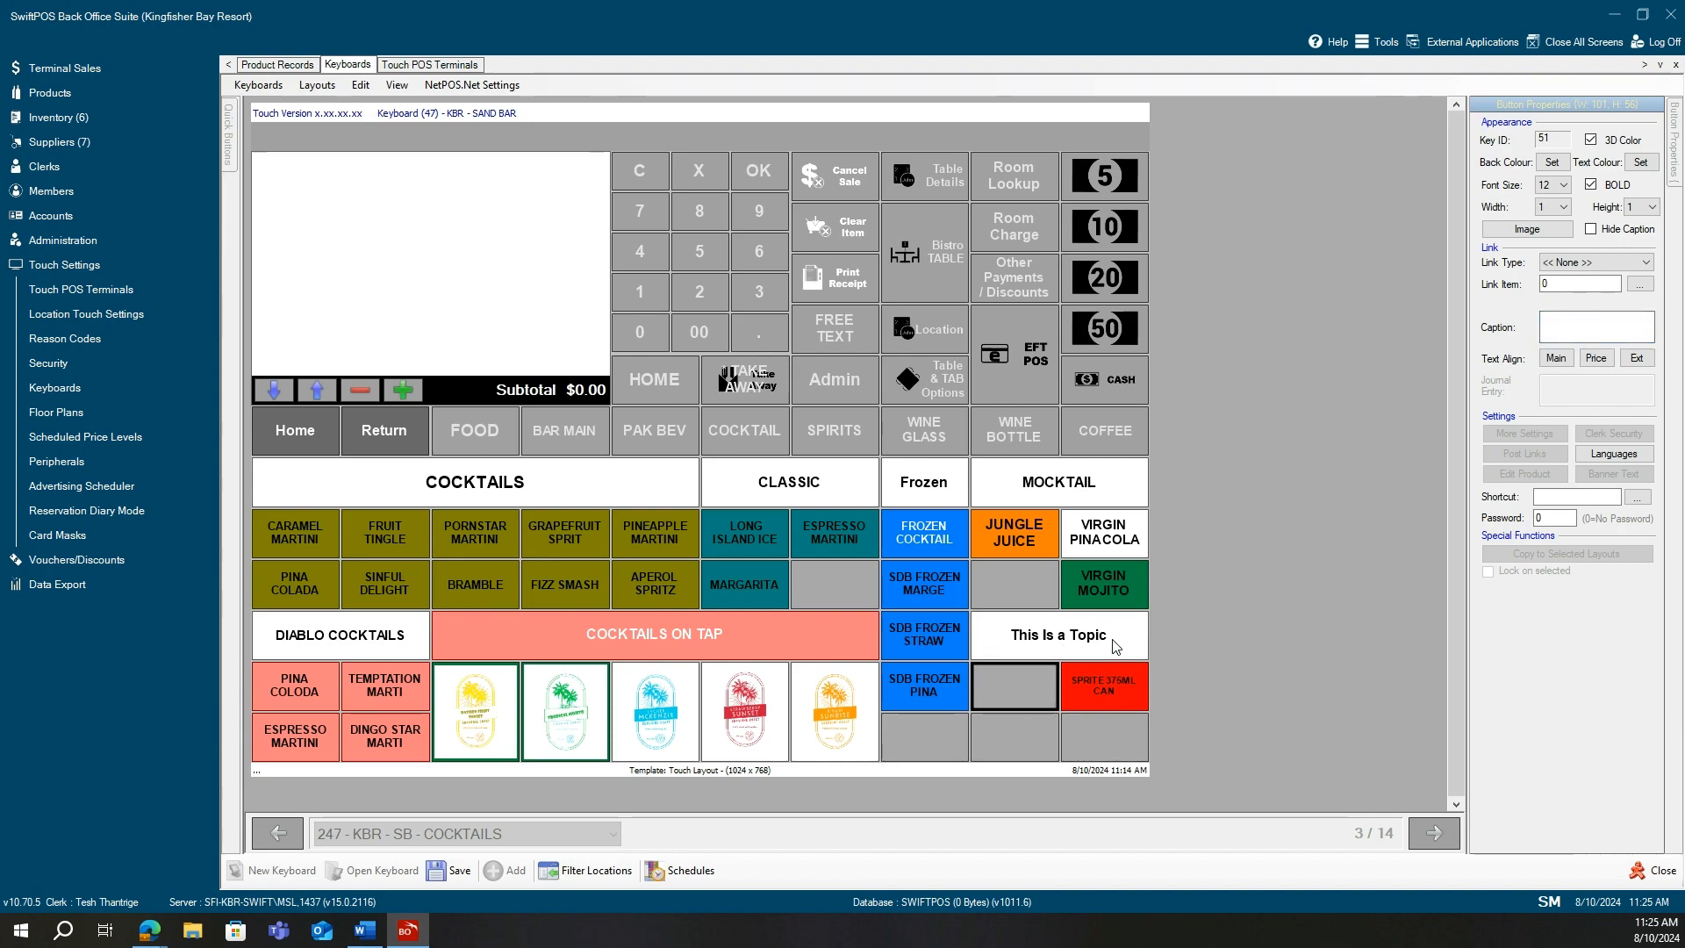
click(1086, 639)
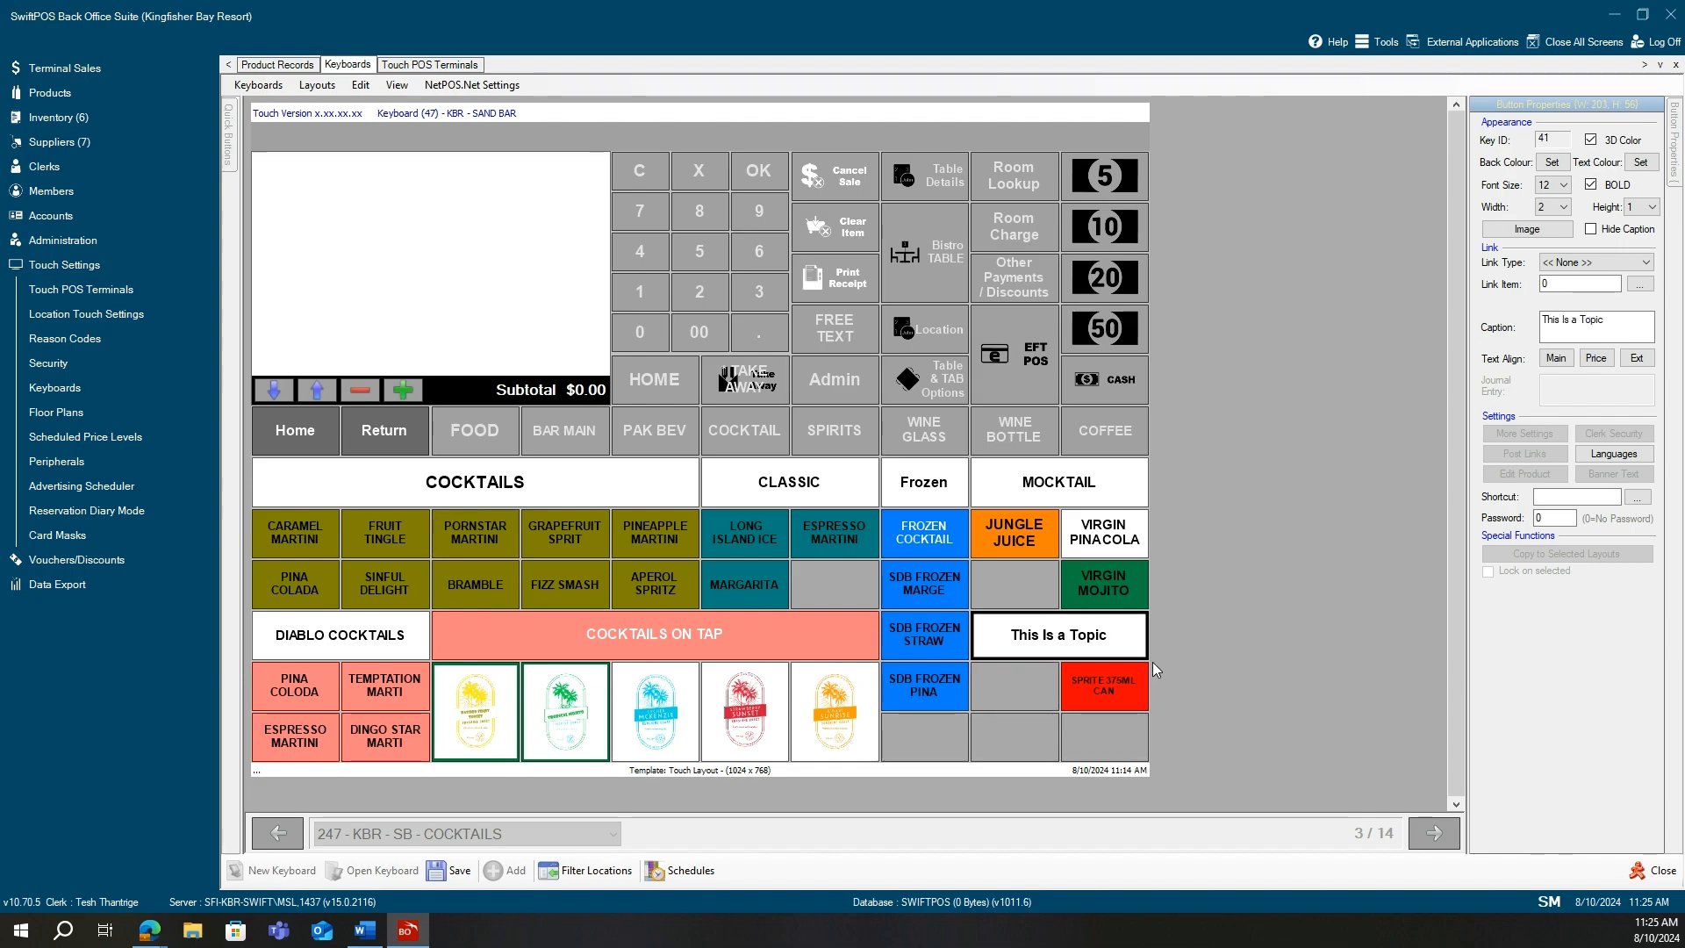
click(1646, 263)
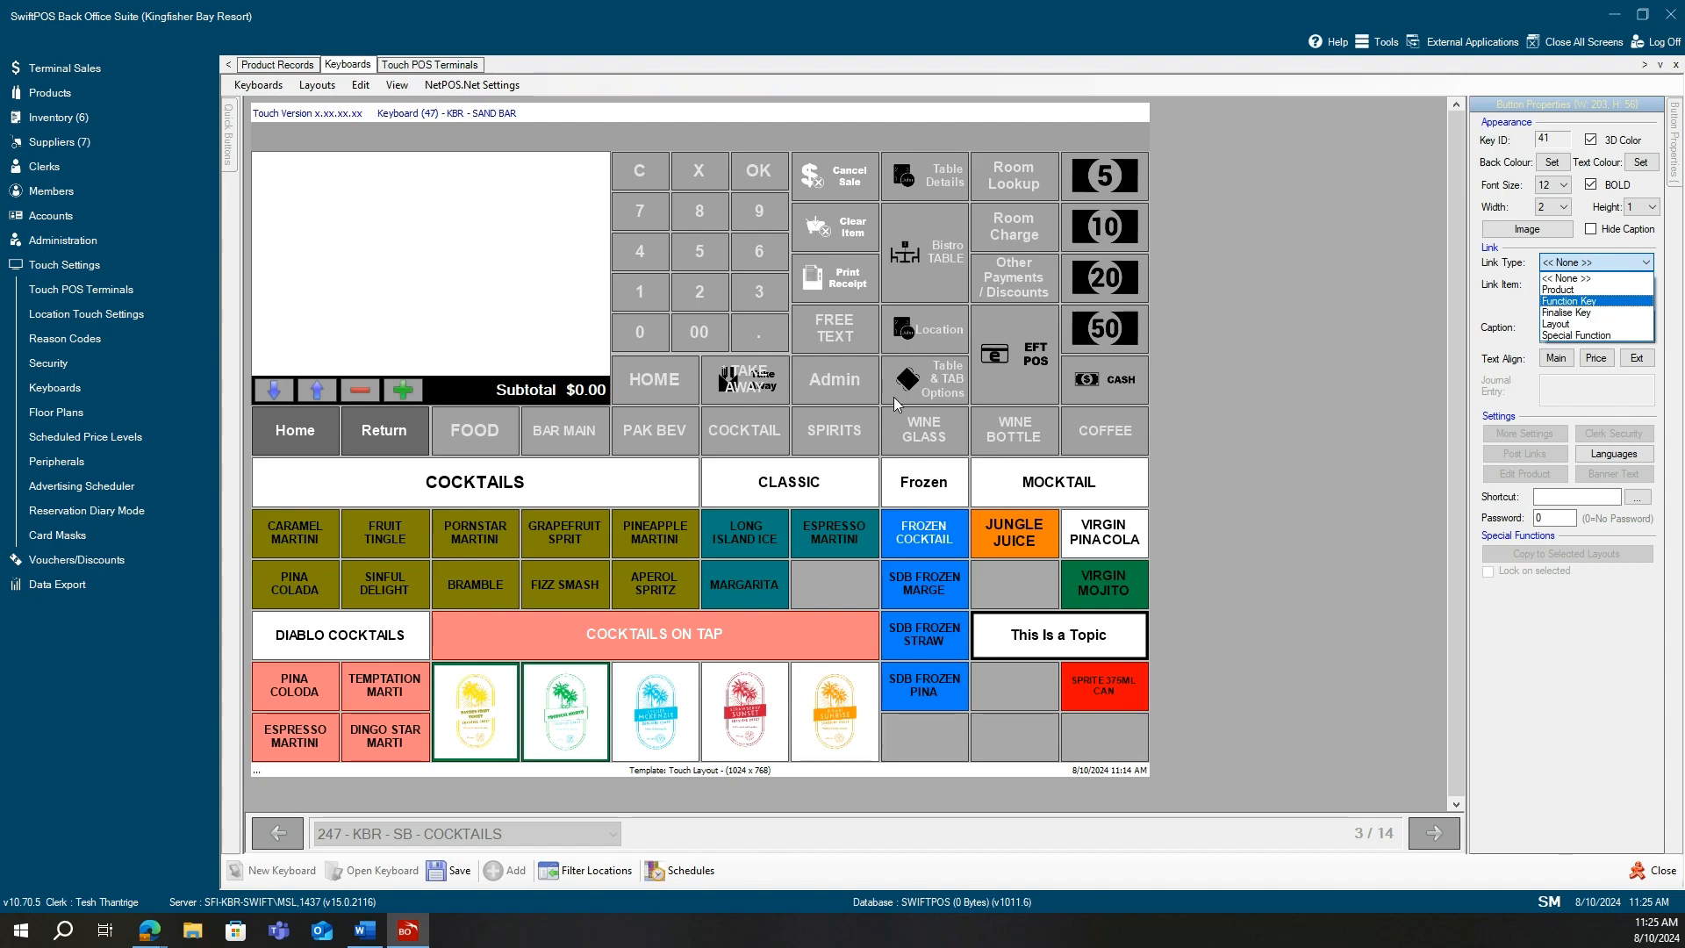
Keep the header's link type at << None >>, then select the red SPRITE 375ML CAN key.
click(939, 381)
click(990, 355)
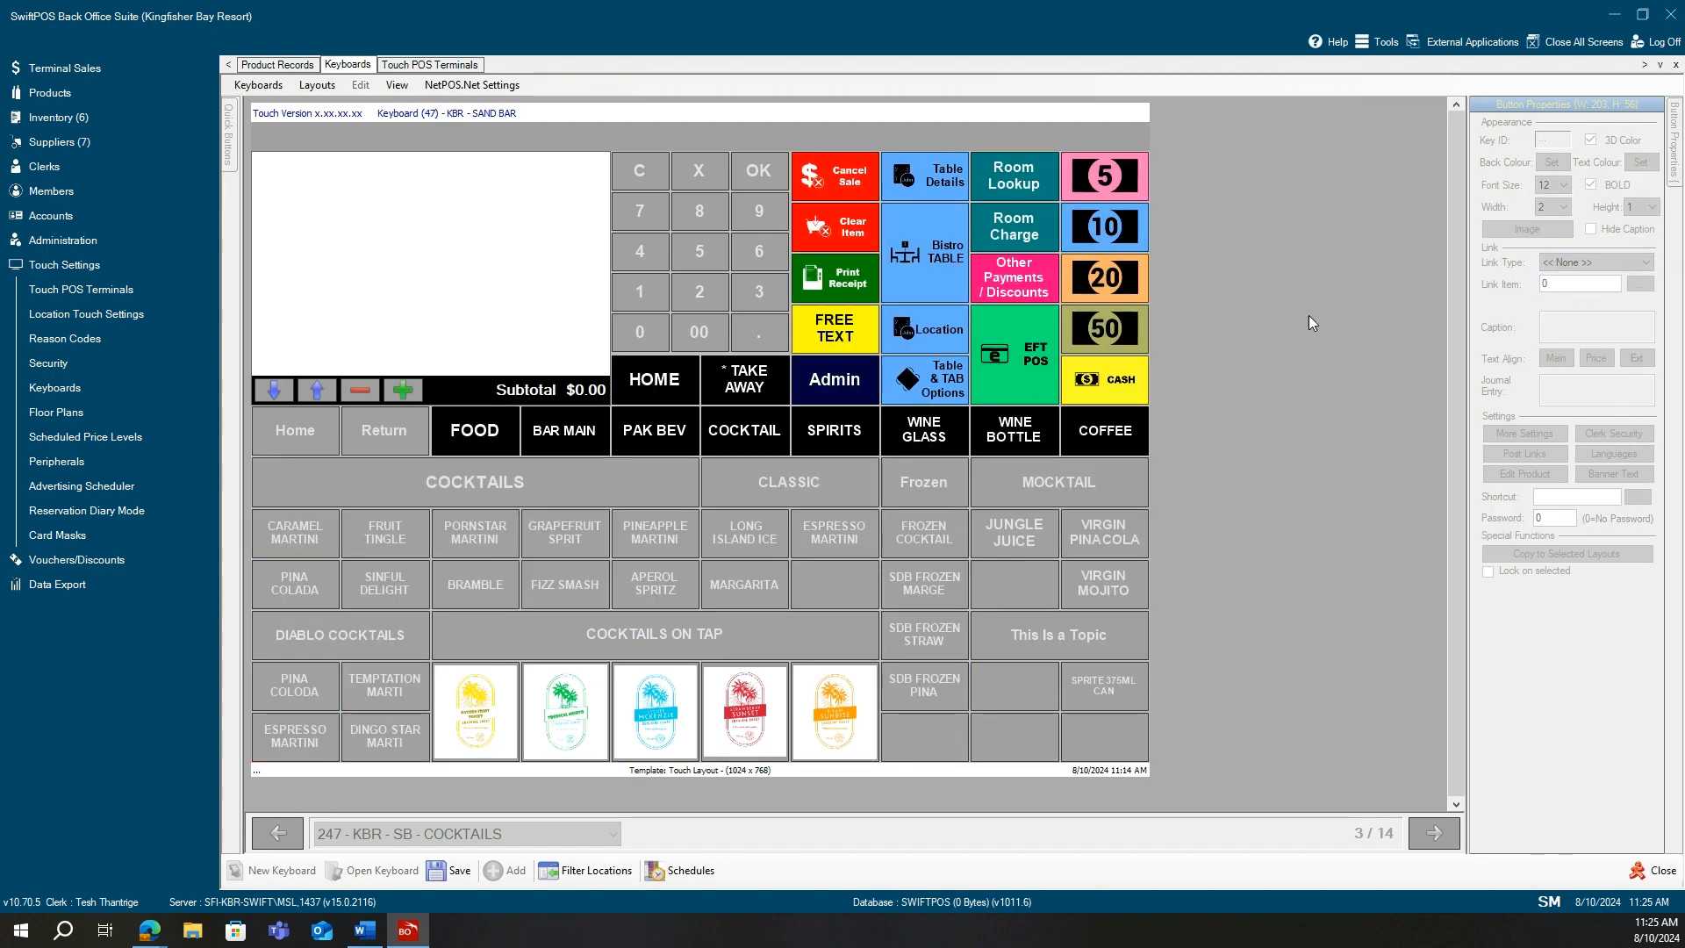
click(1064, 648)
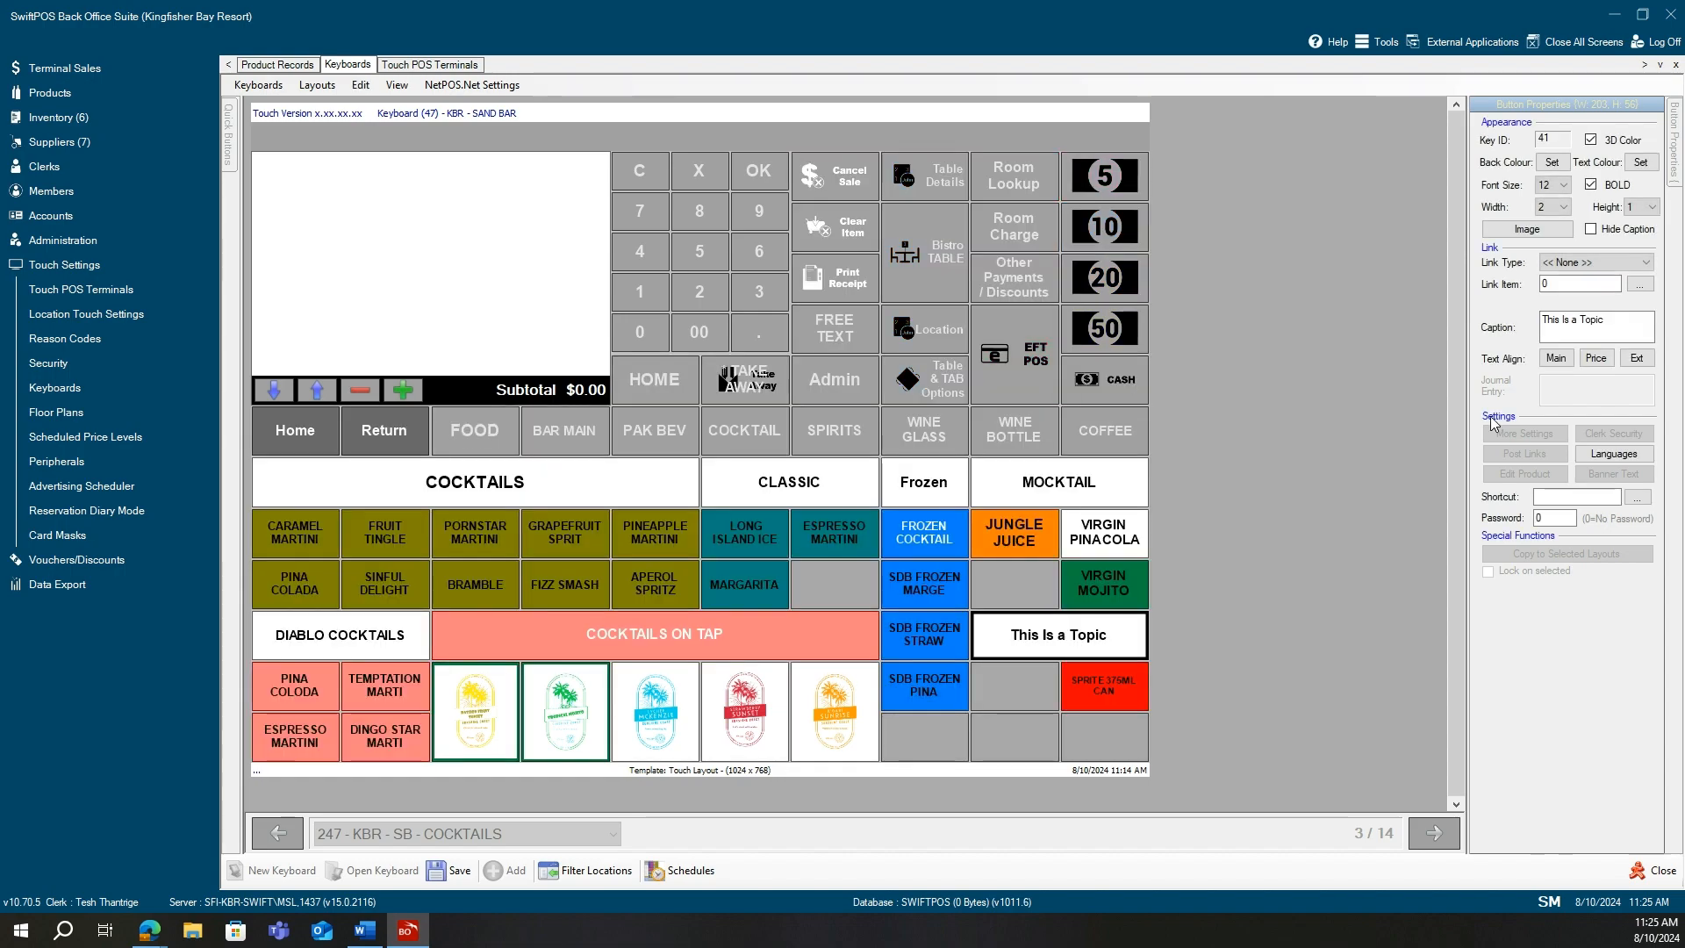
click(1625, 262)
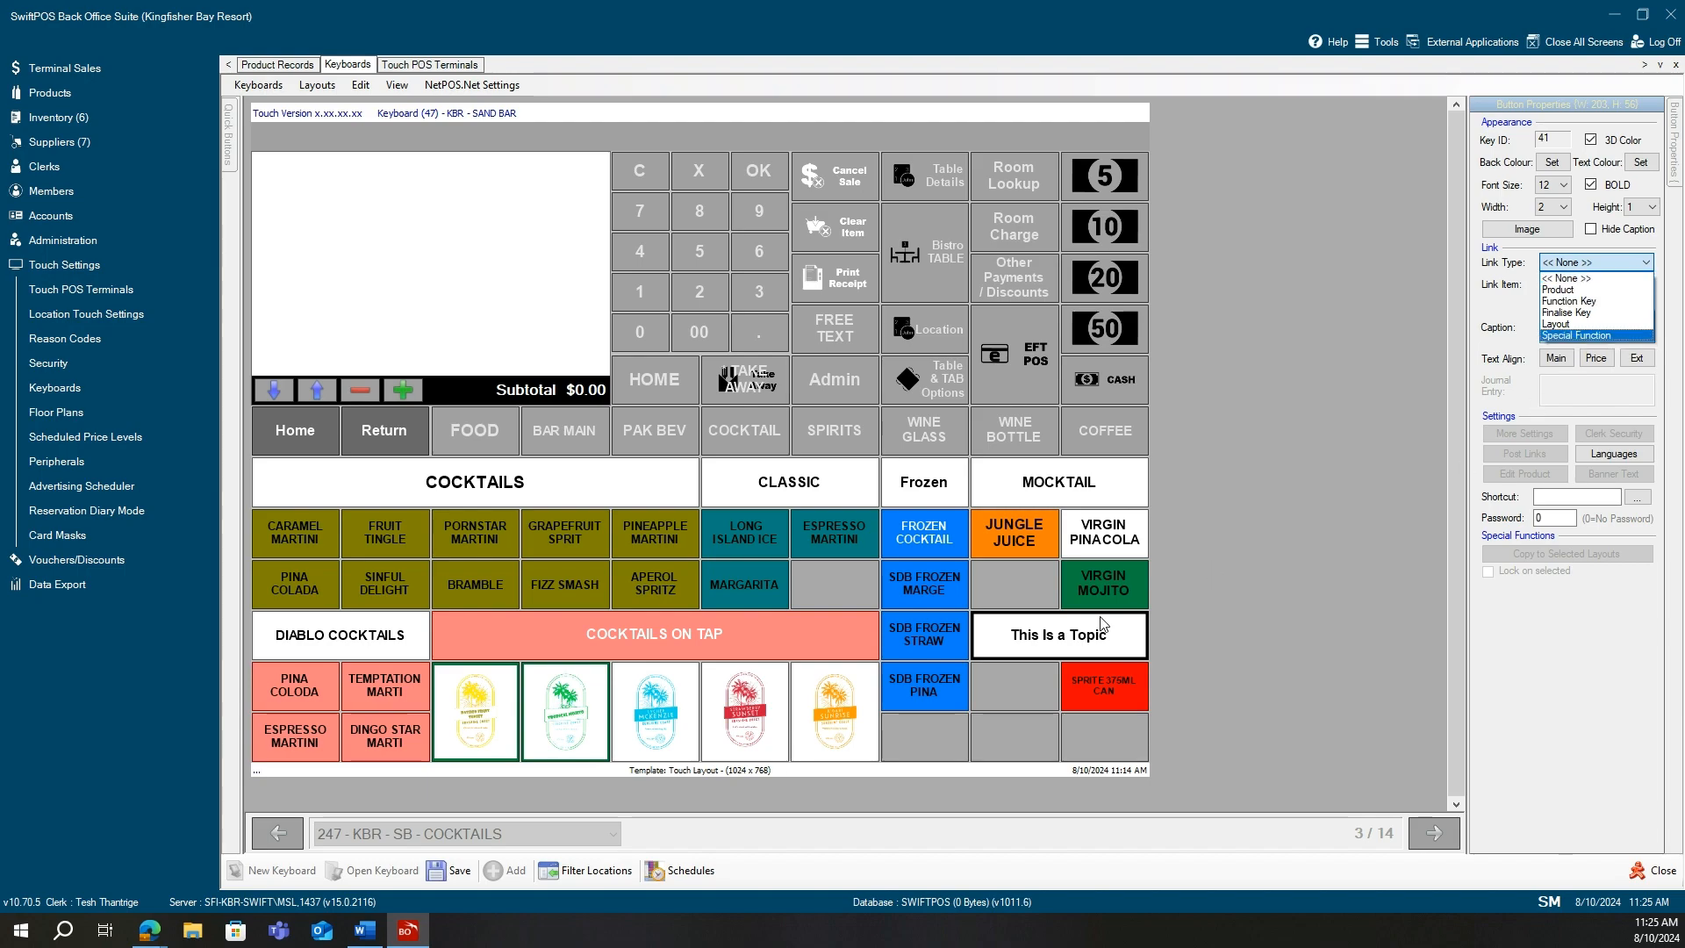
click(1015, 673)
click(1086, 688)
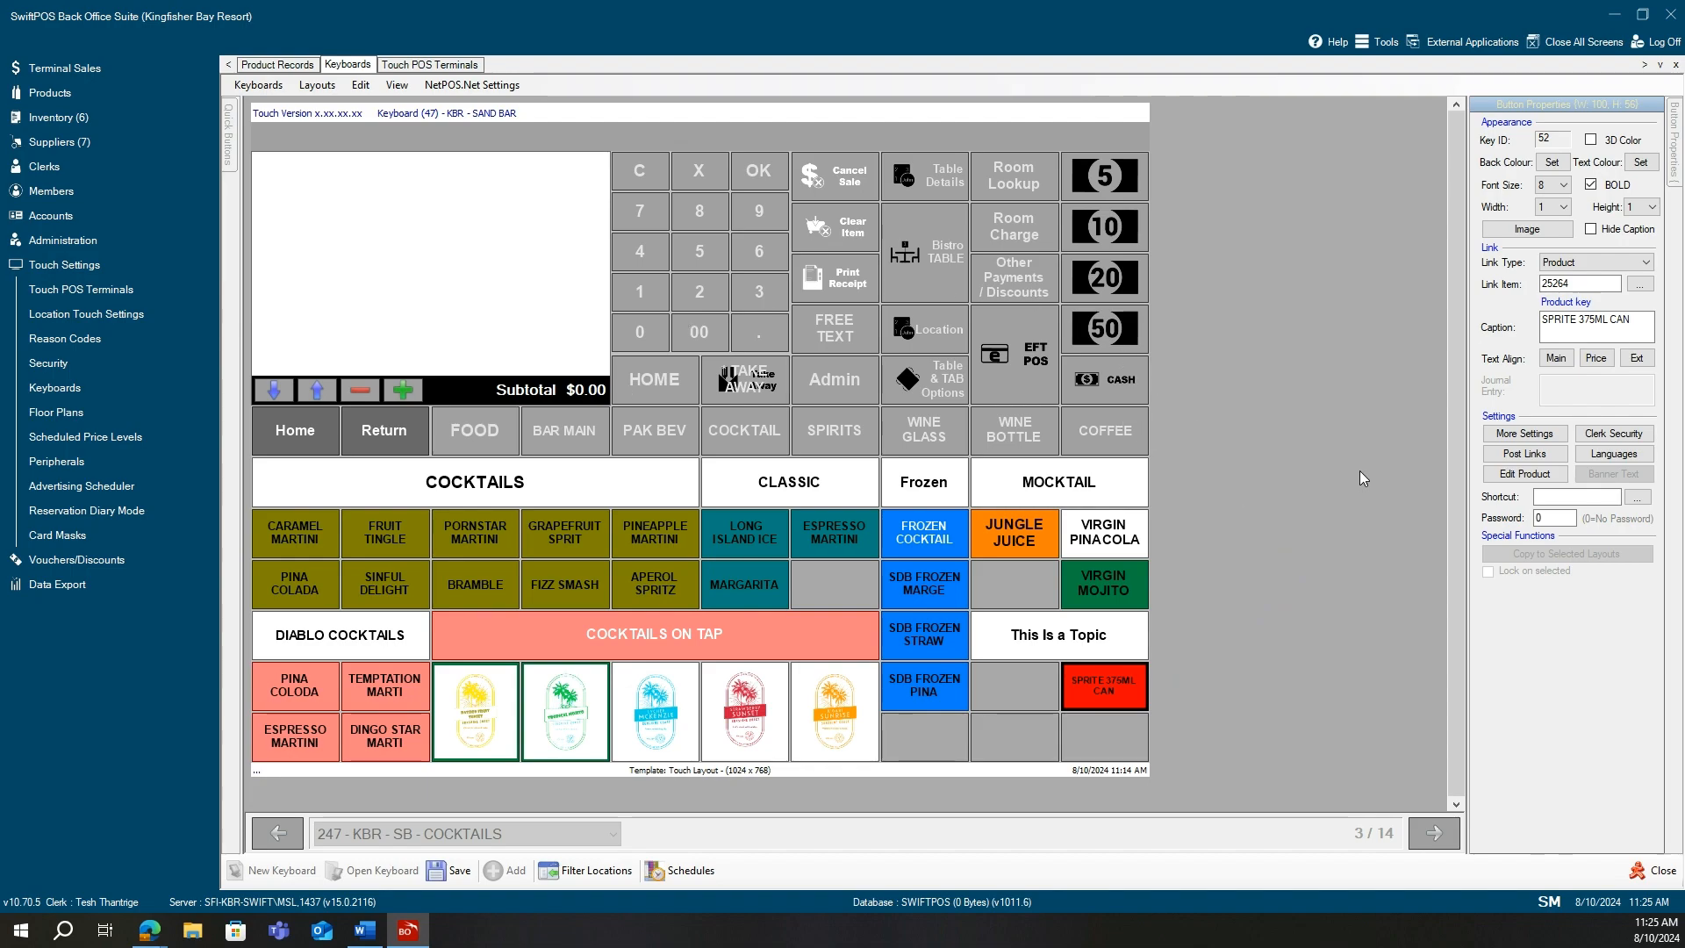
click(1523, 455)
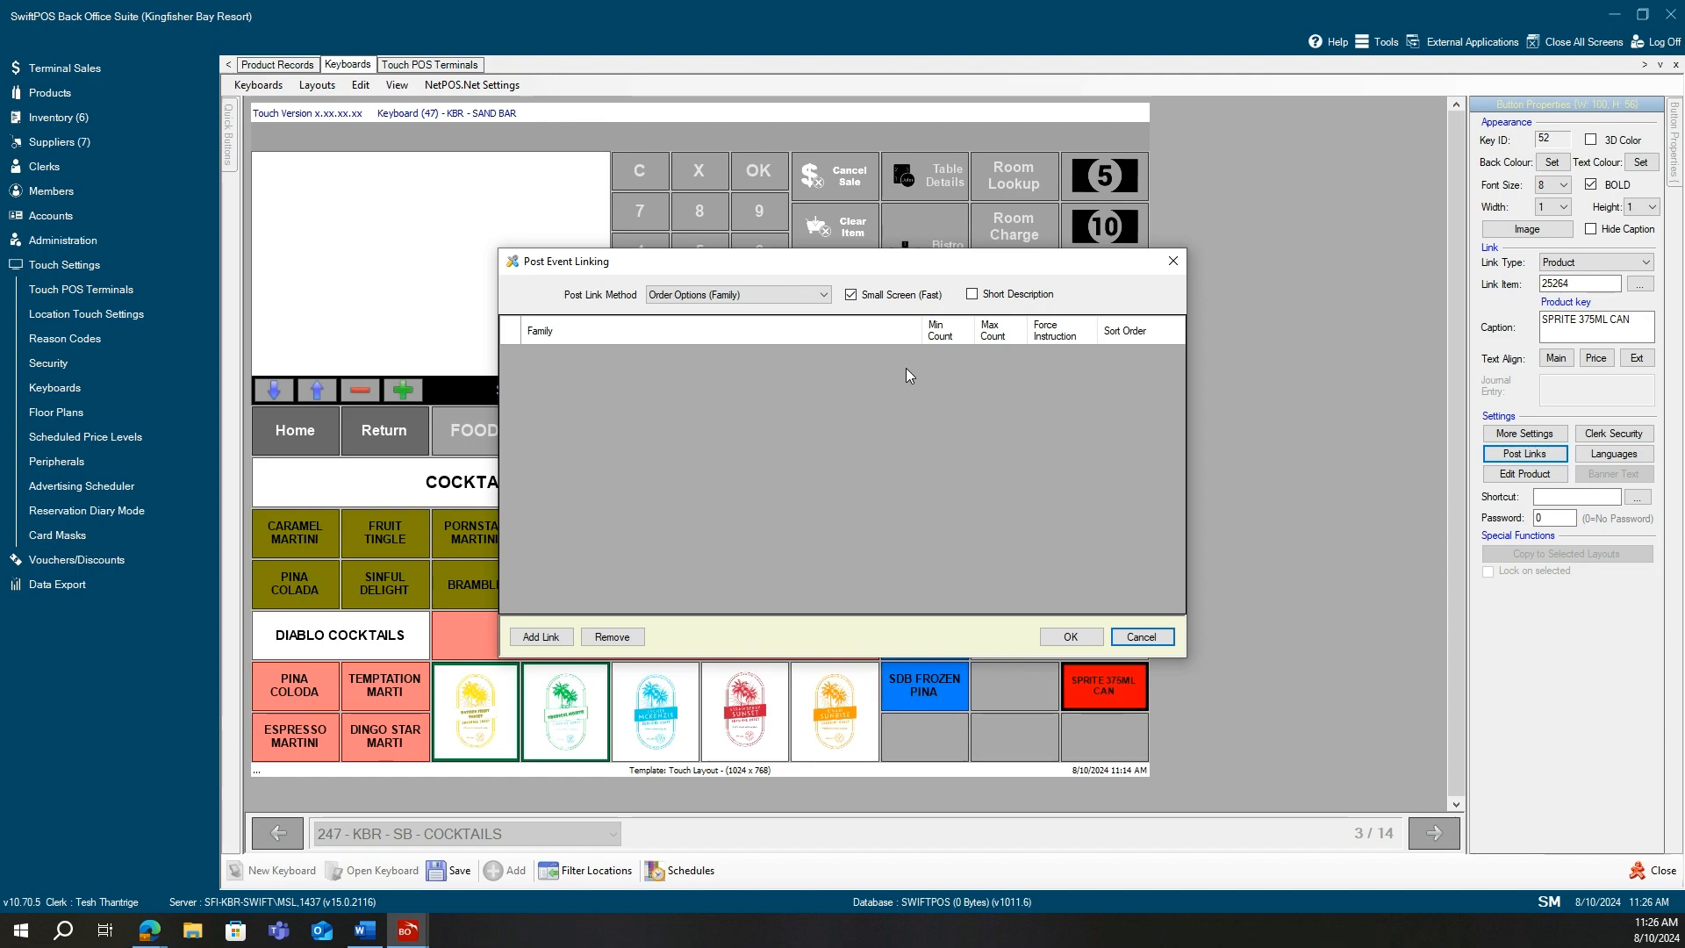
Keep Order Options (Family) as the Post Link Method and add a new link row.
click(824, 297)
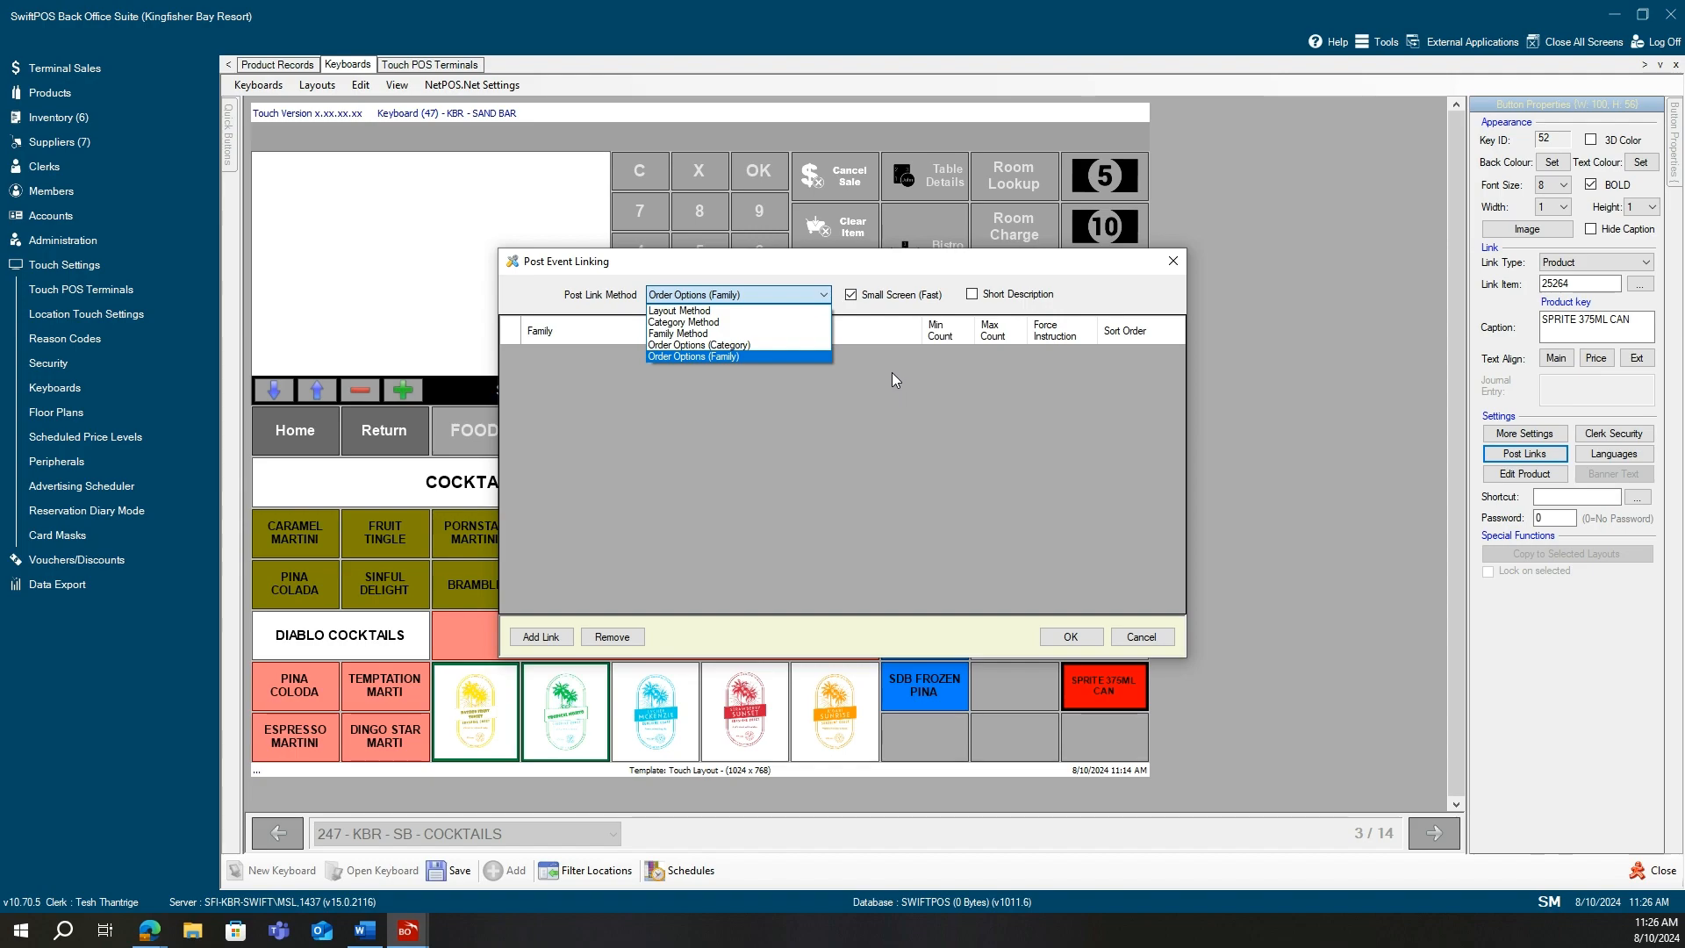
click(834, 440)
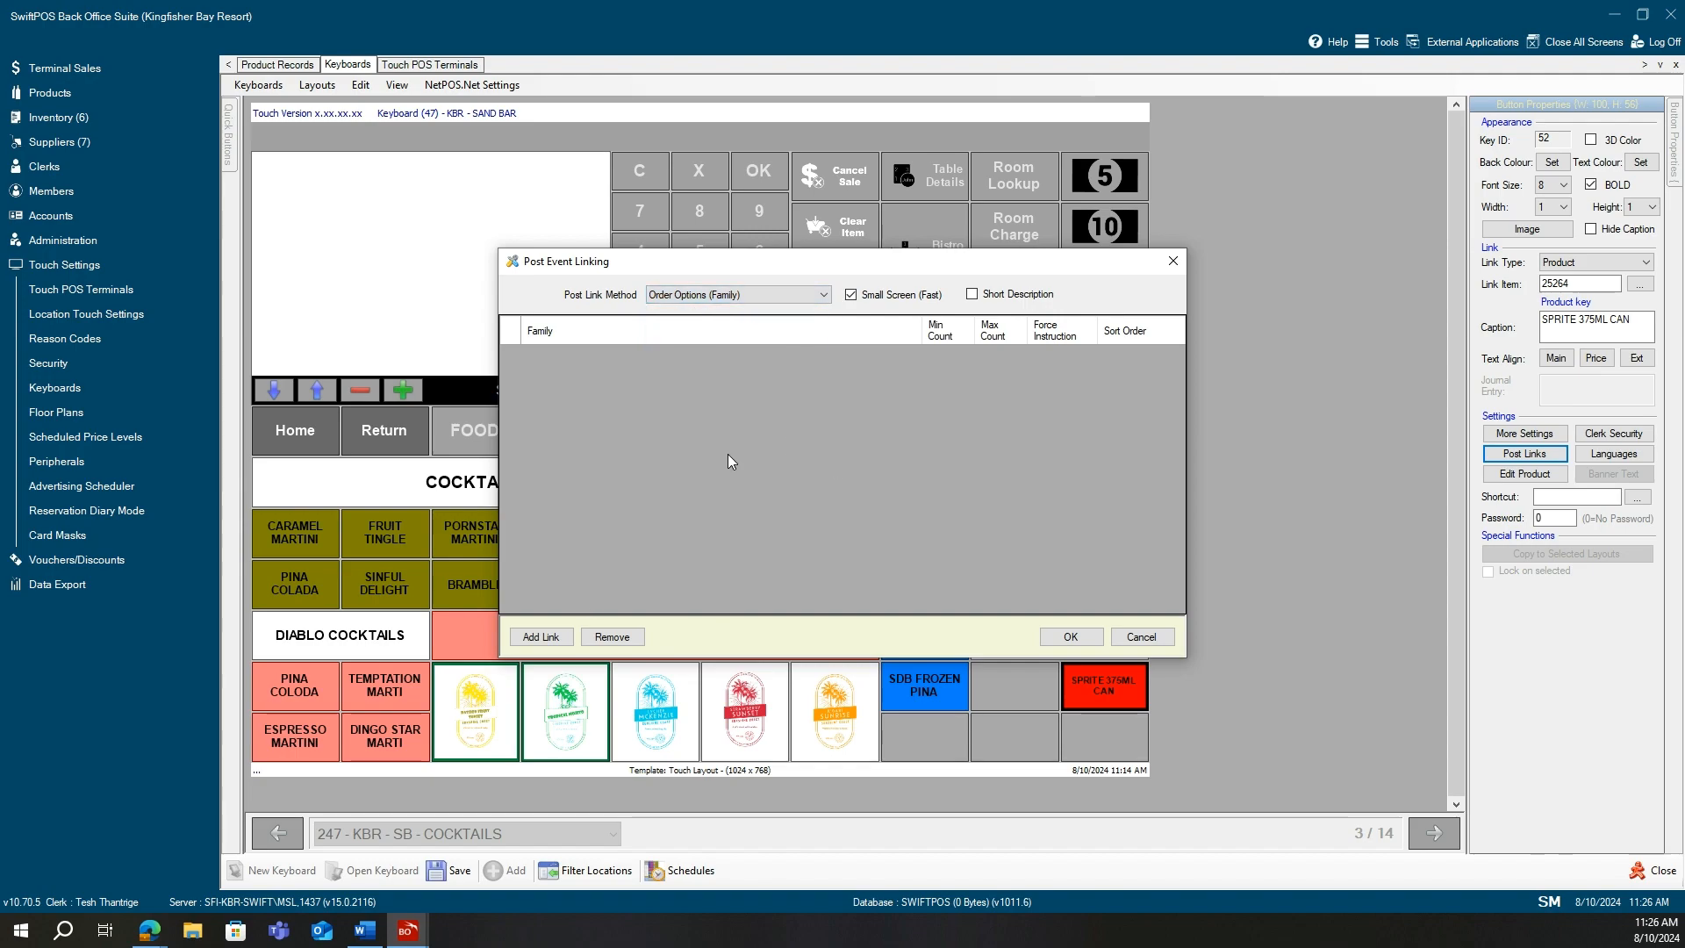
click(539, 639)
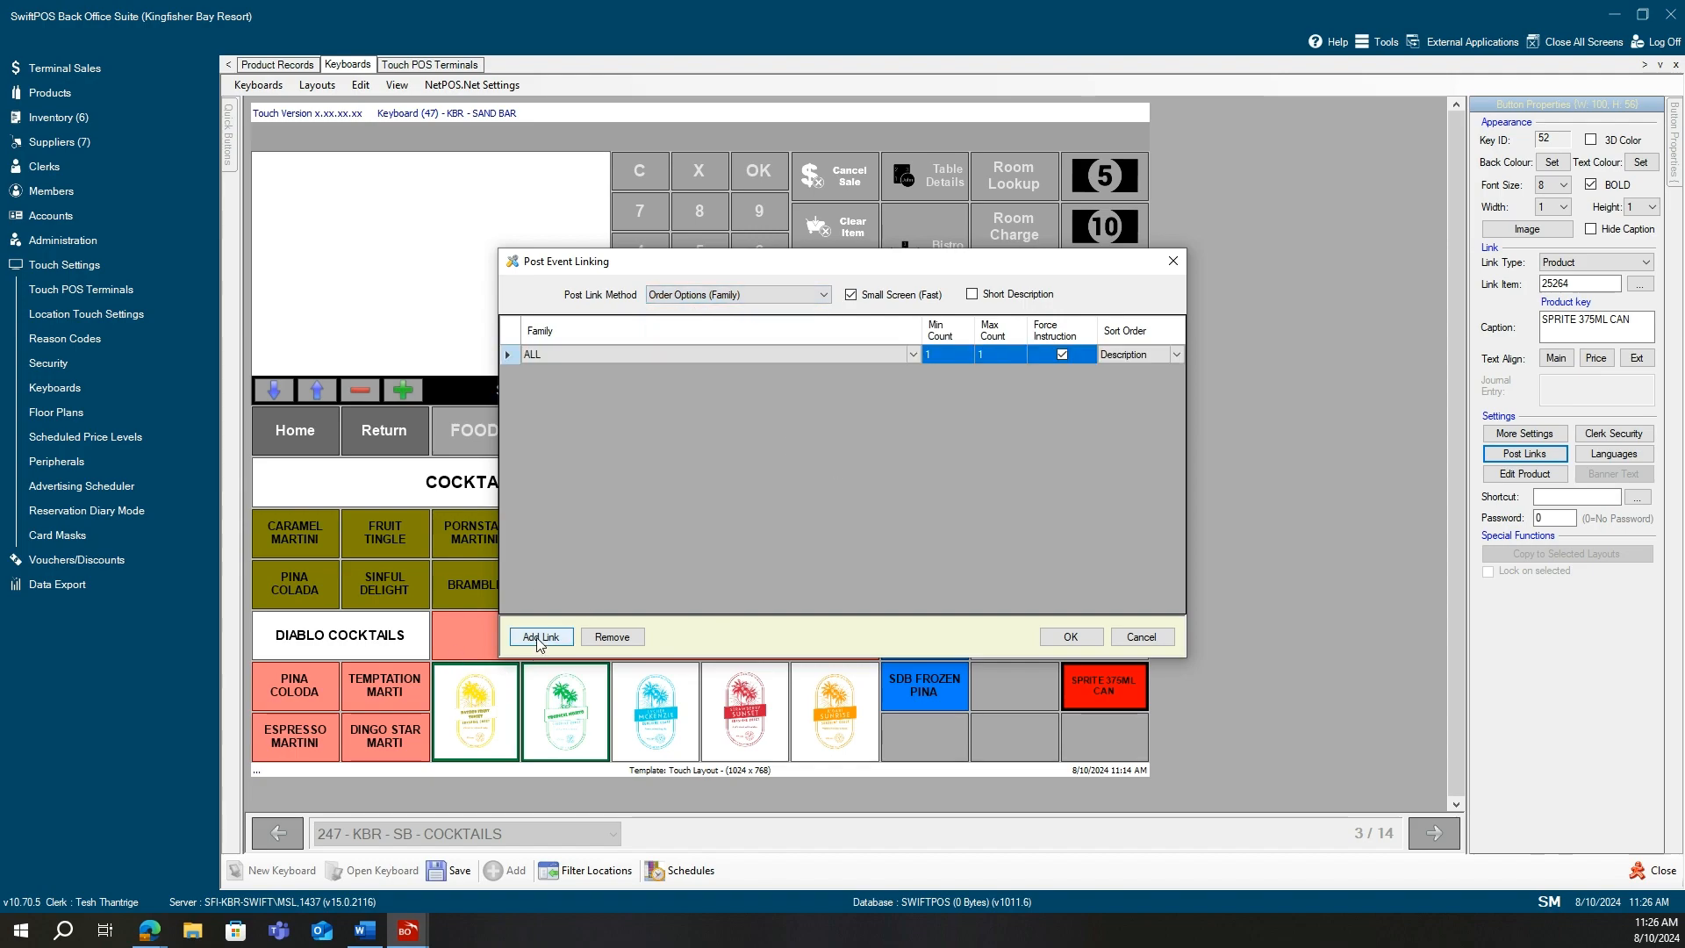
Set the new row to the Coffee - Milk family, min count 0, max count 25, and confirm.
click(916, 355)
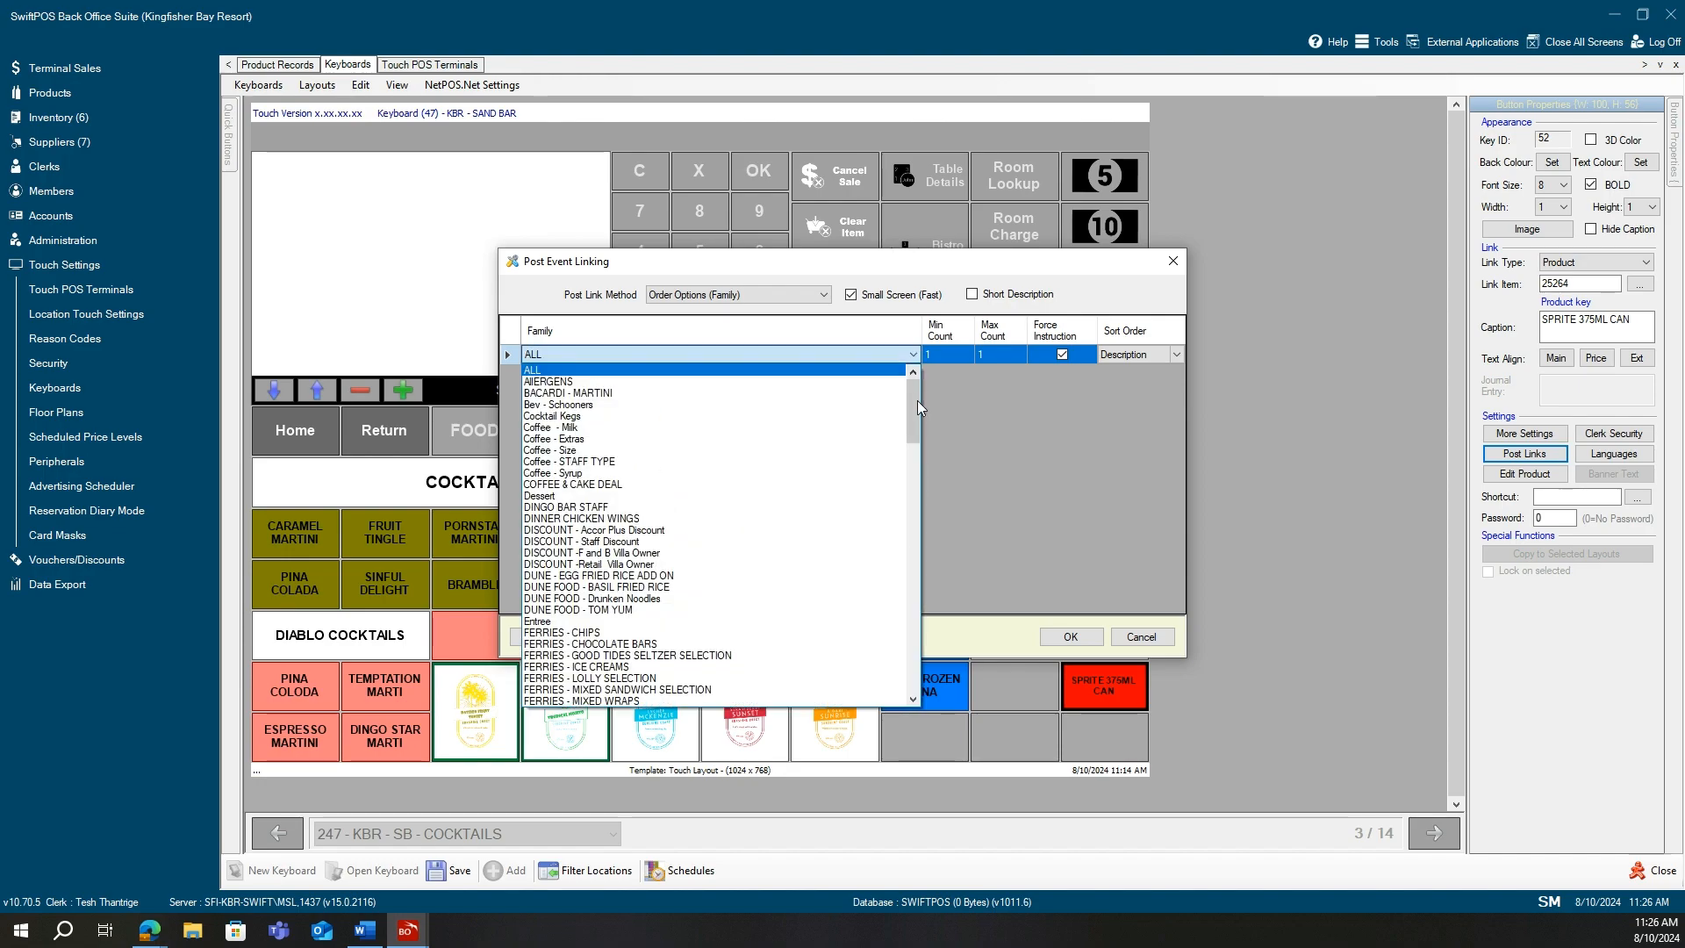
drag(916, 409, 919, 366)
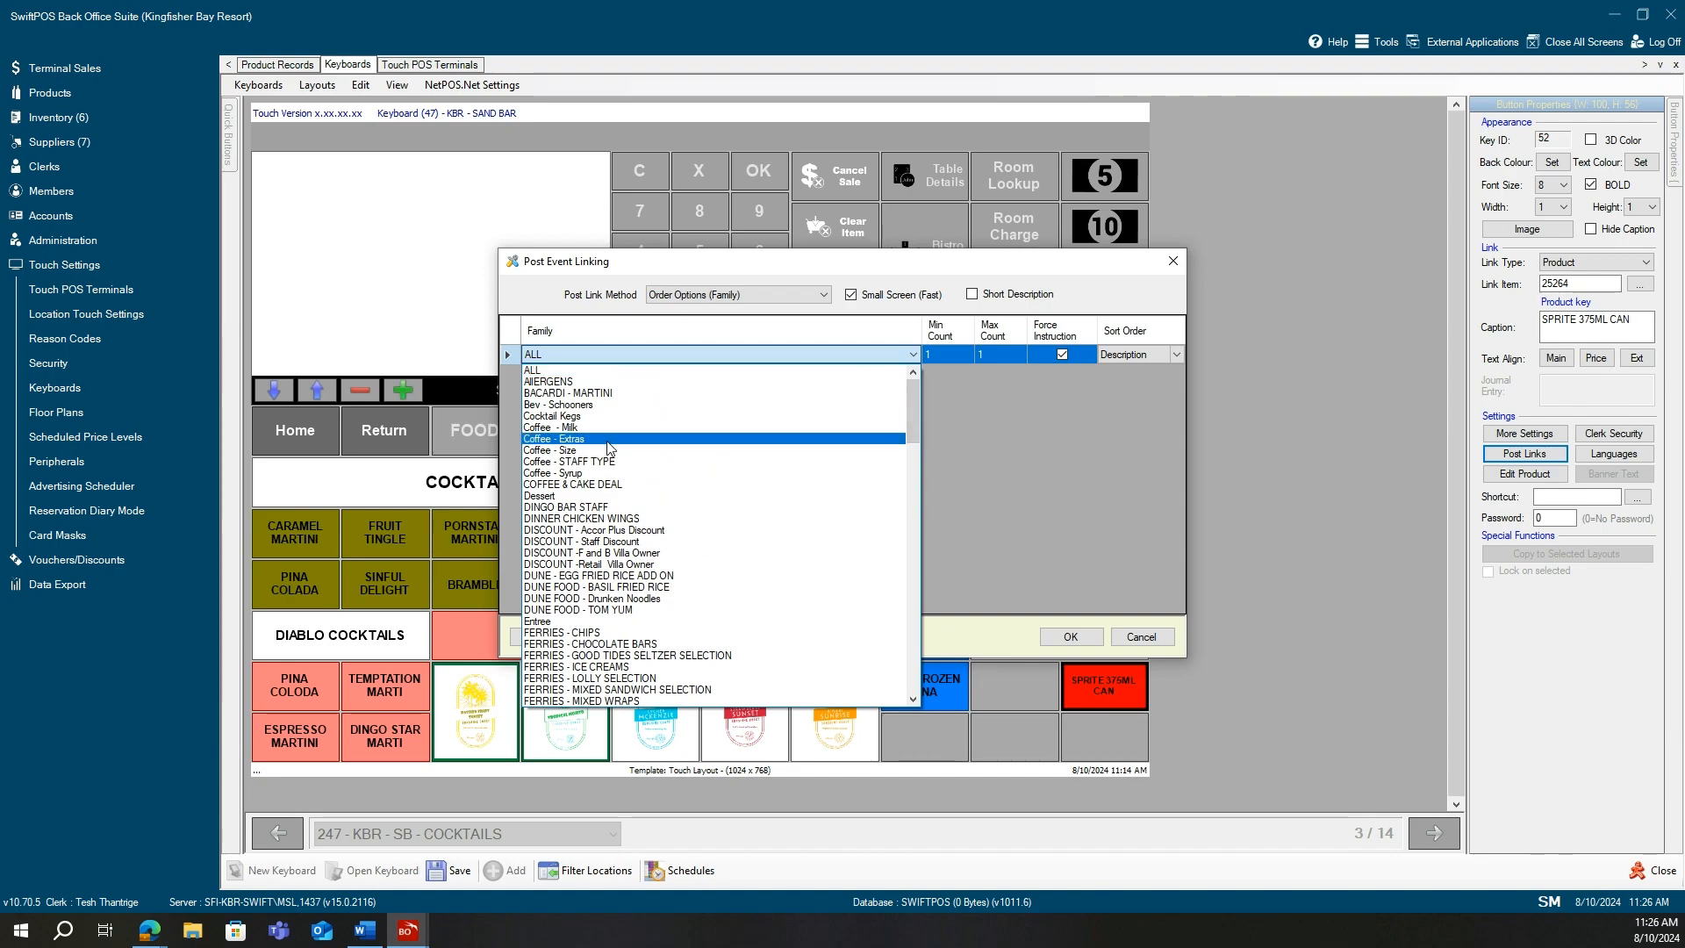
click(577, 428)
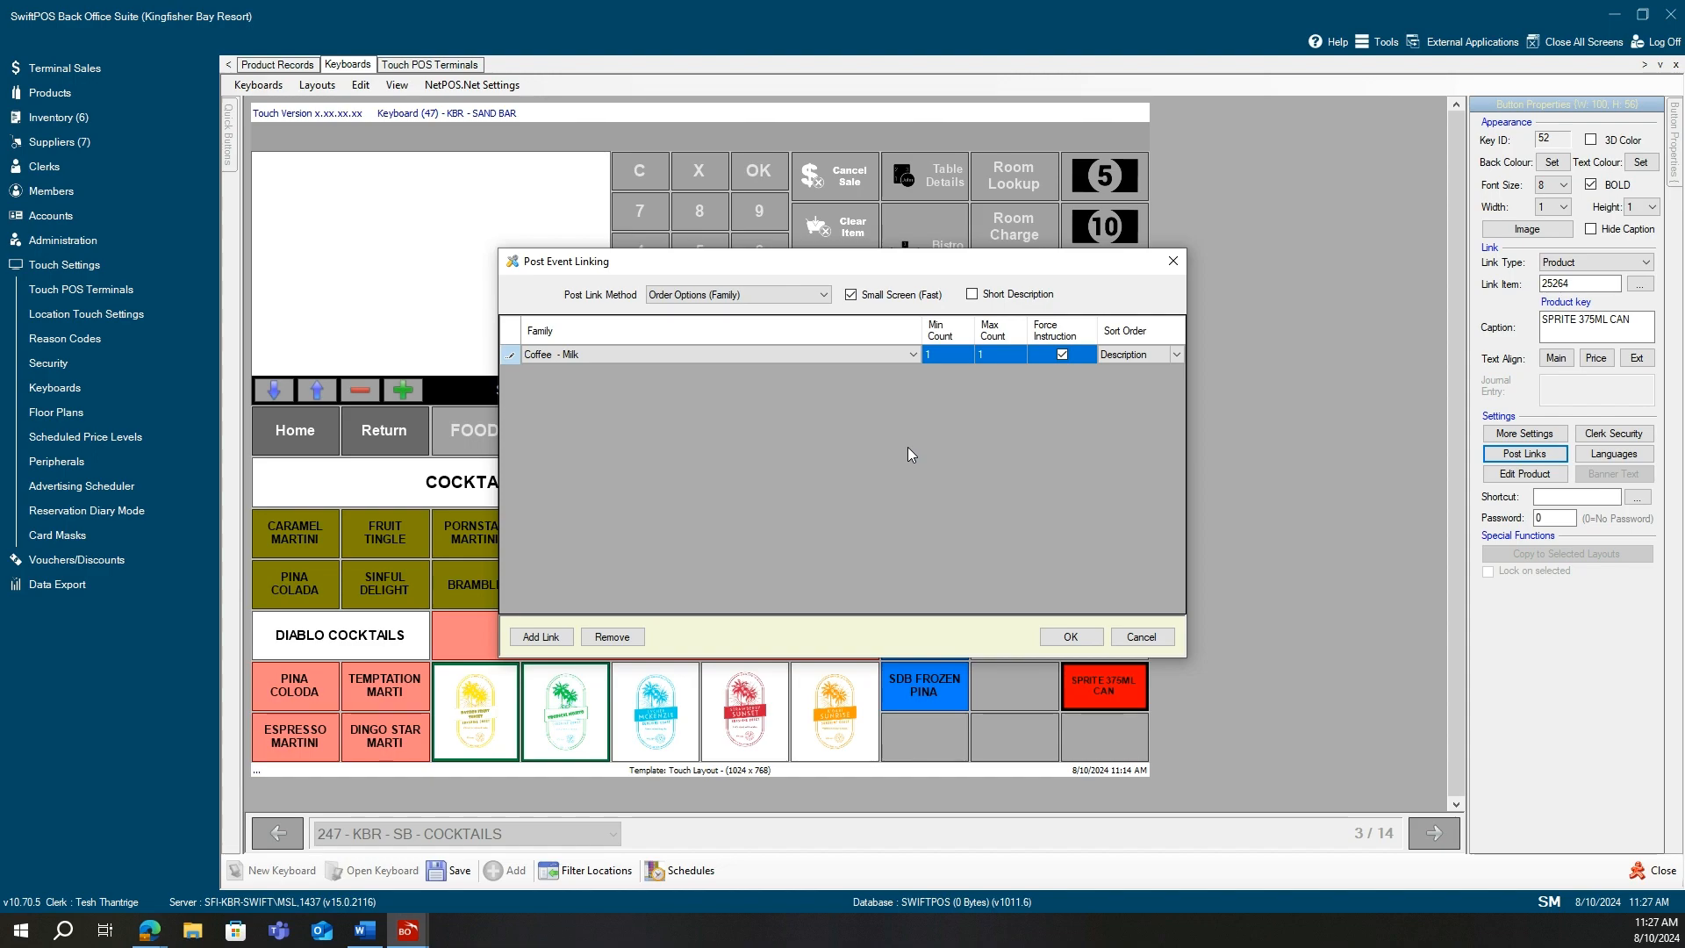
click(934, 356)
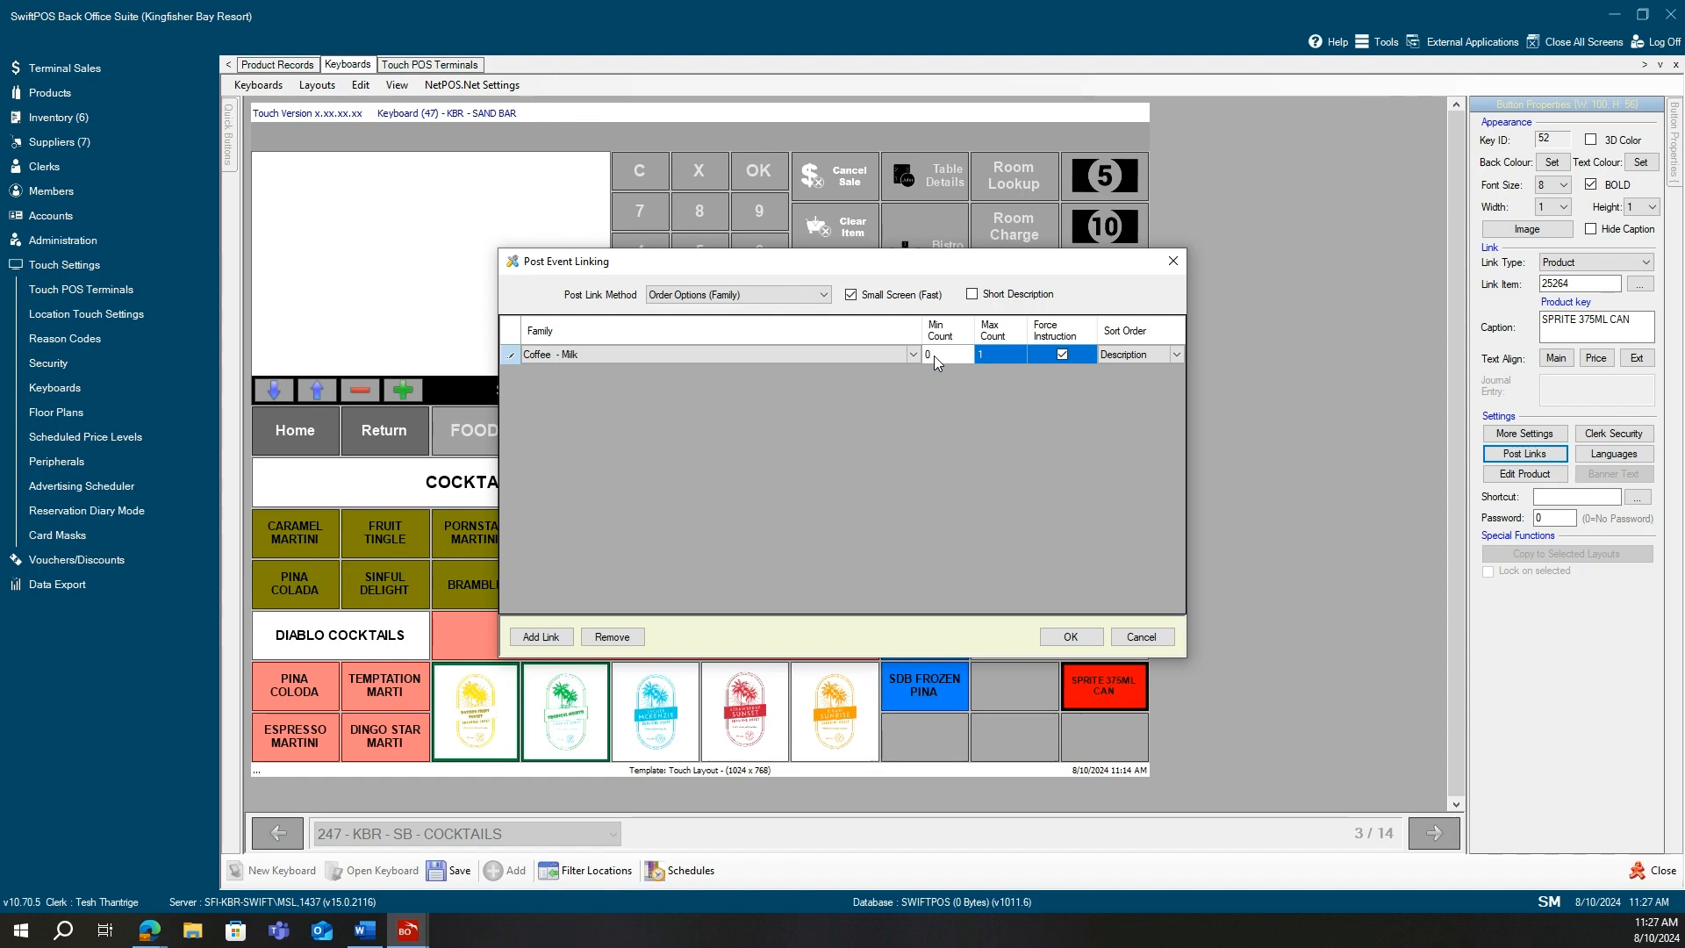
click(999, 355)
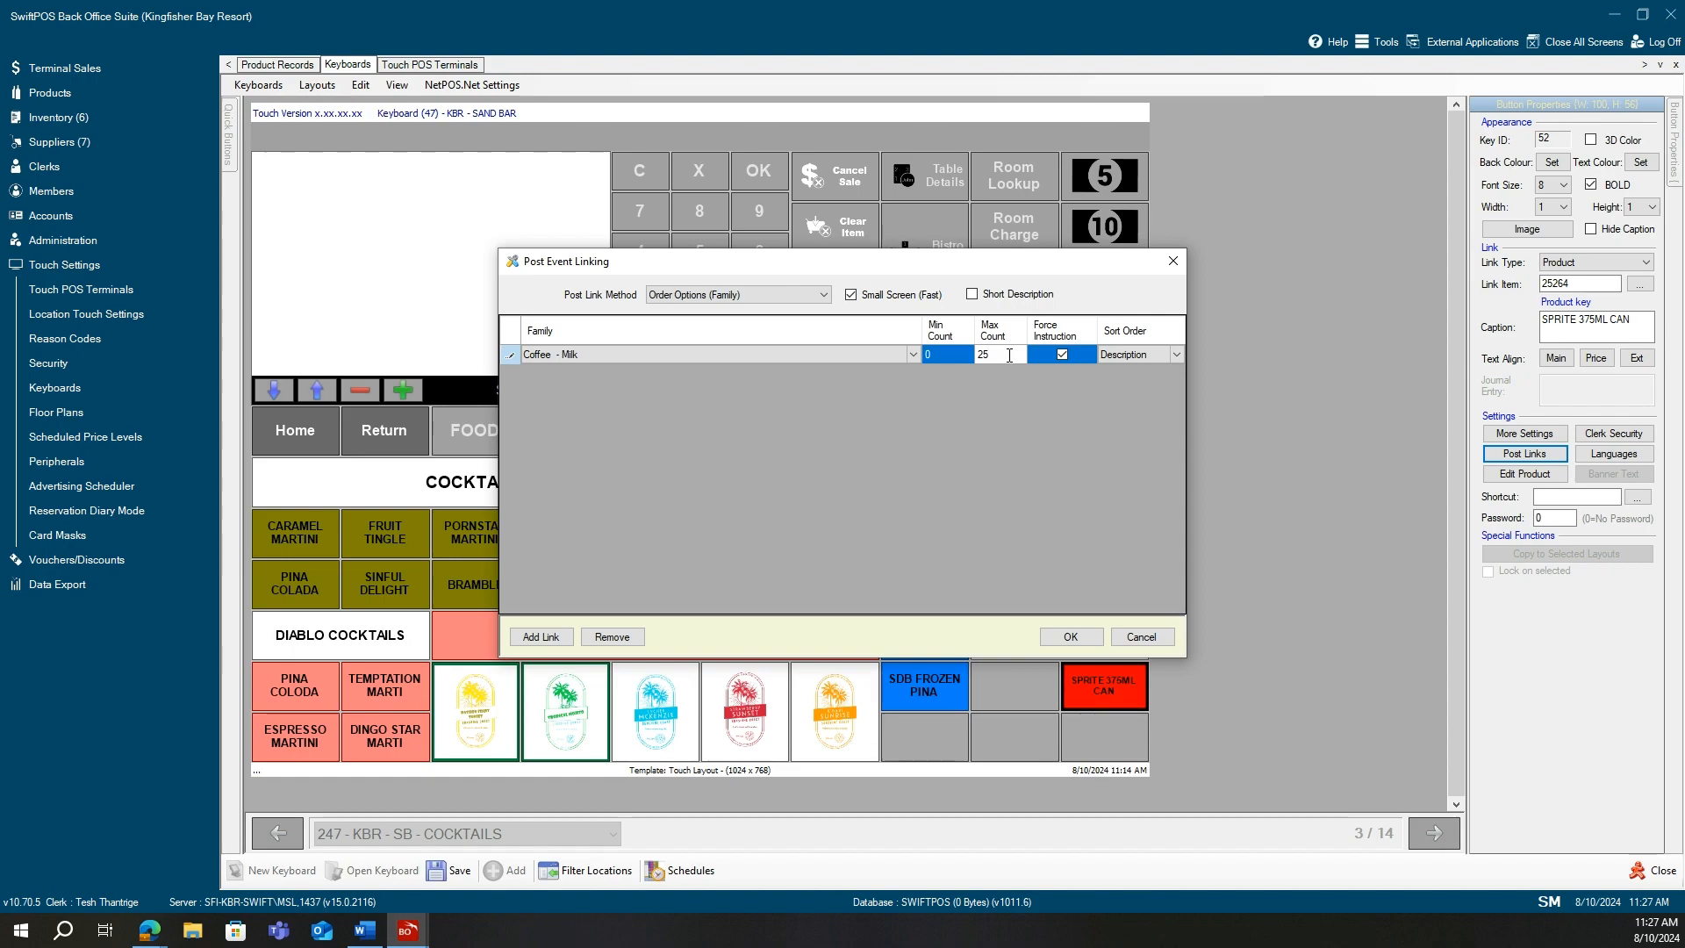
text(5)
click(1071, 638)
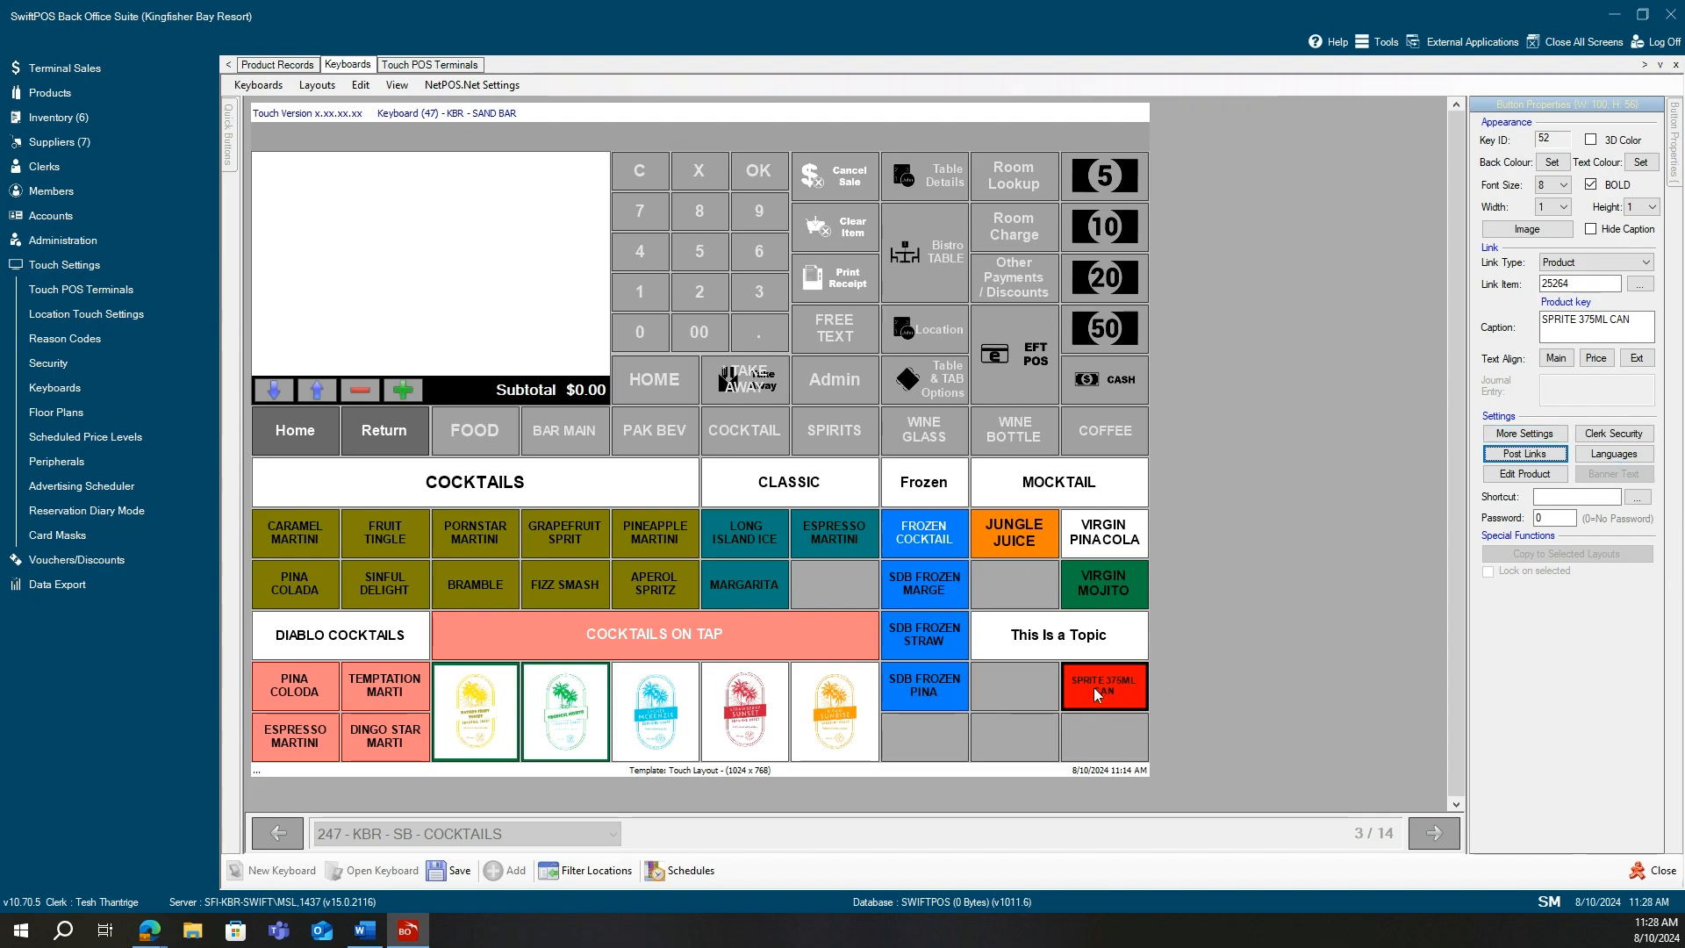
click(1031, 699)
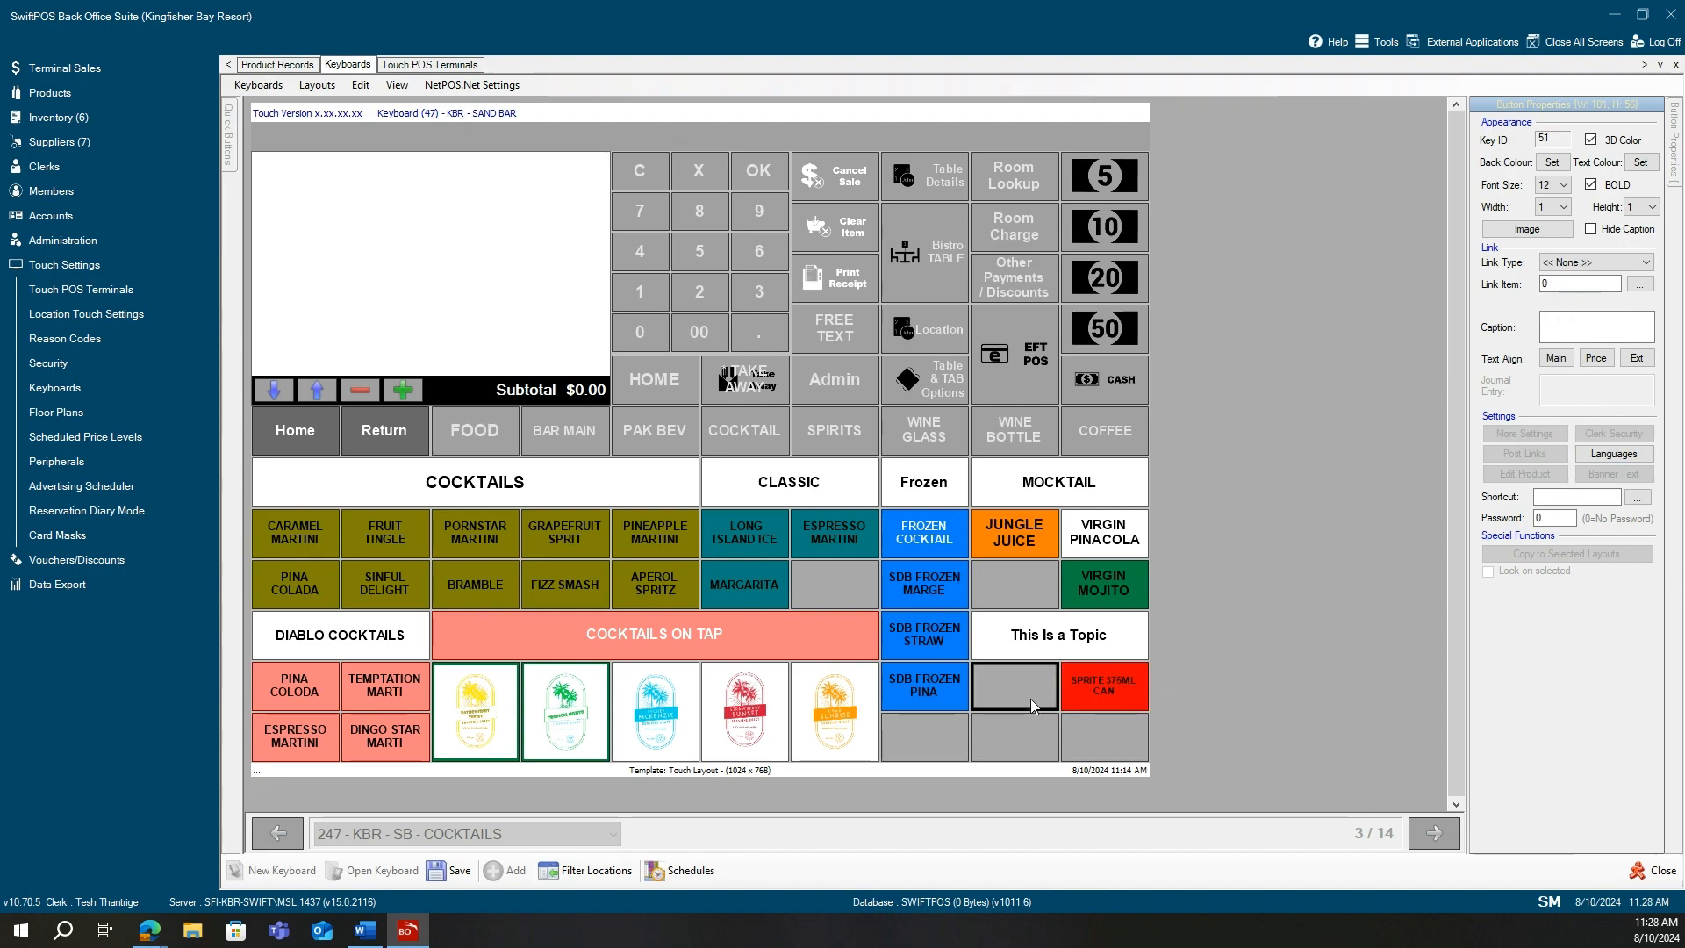